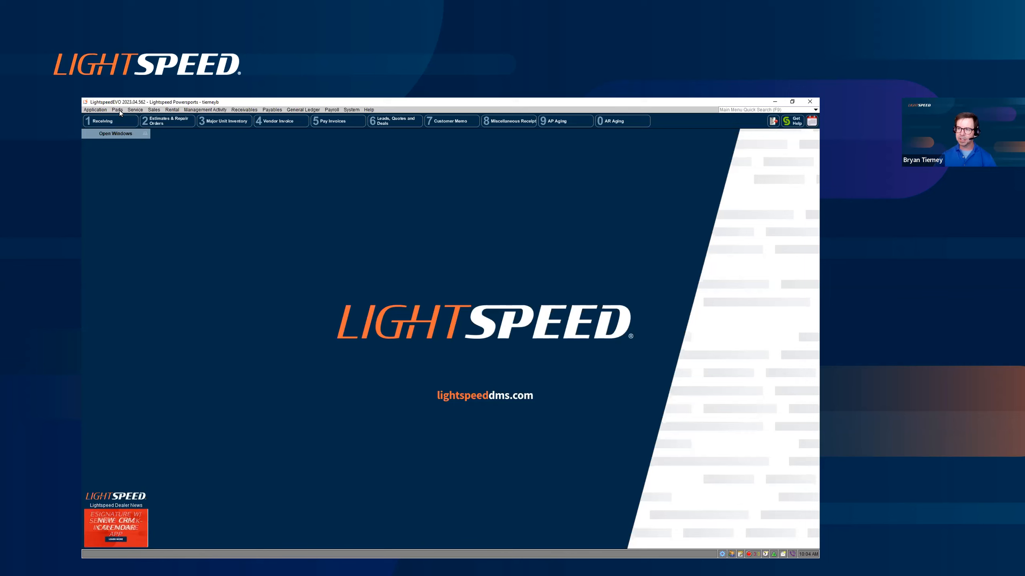
# - Open parts receiving for the supplier Lightspeed DMS - Parts Supplier
pyautogui.click(120, 111)
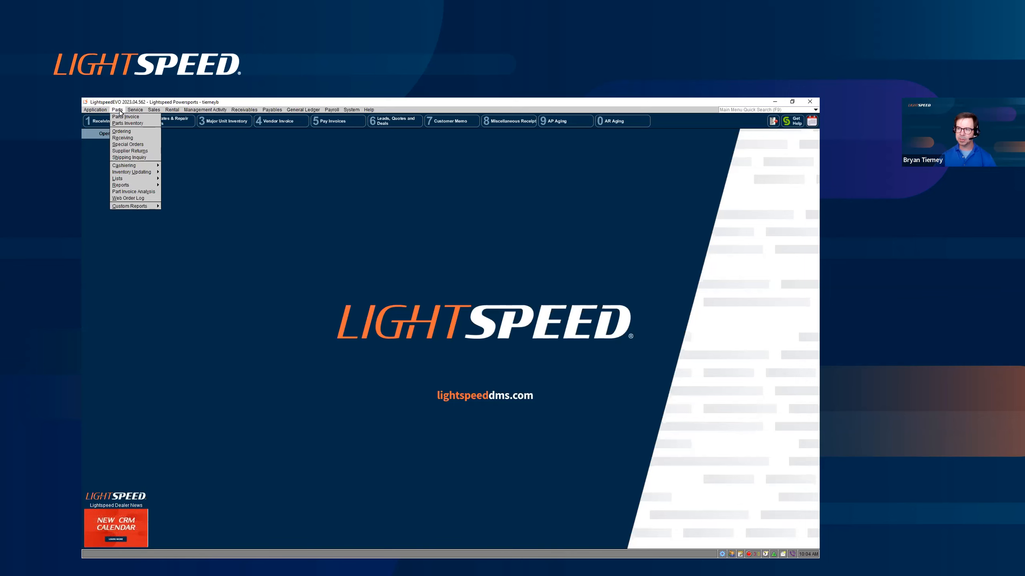
pyautogui.click(123, 138)
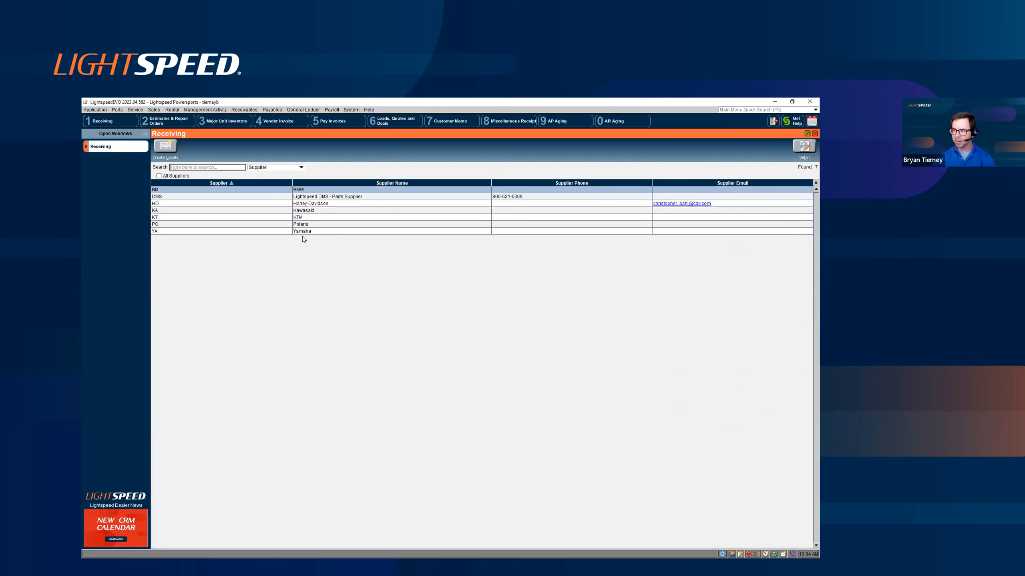
pyautogui.click(288, 199)
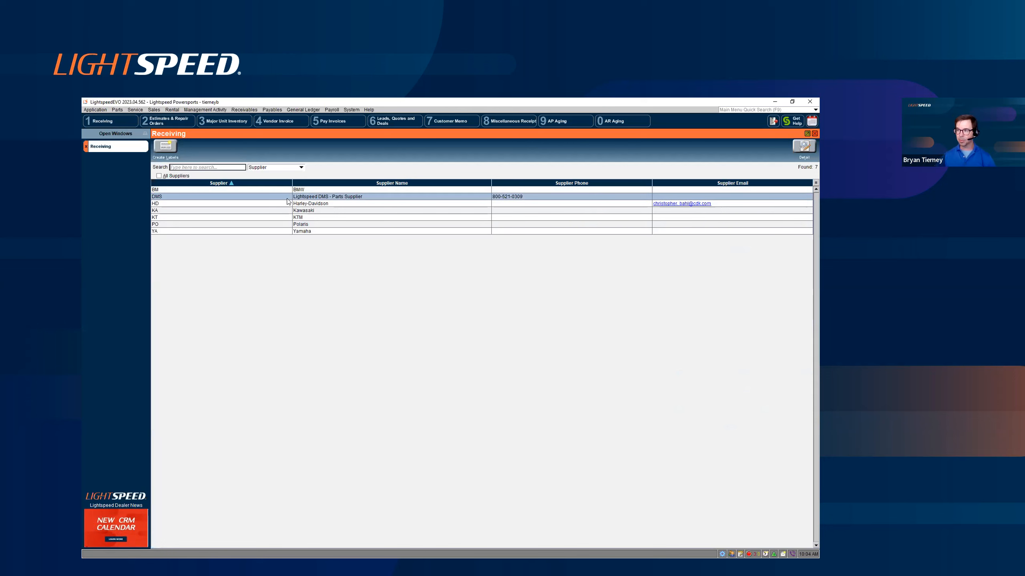
pyautogui.doubleClick(287, 199)
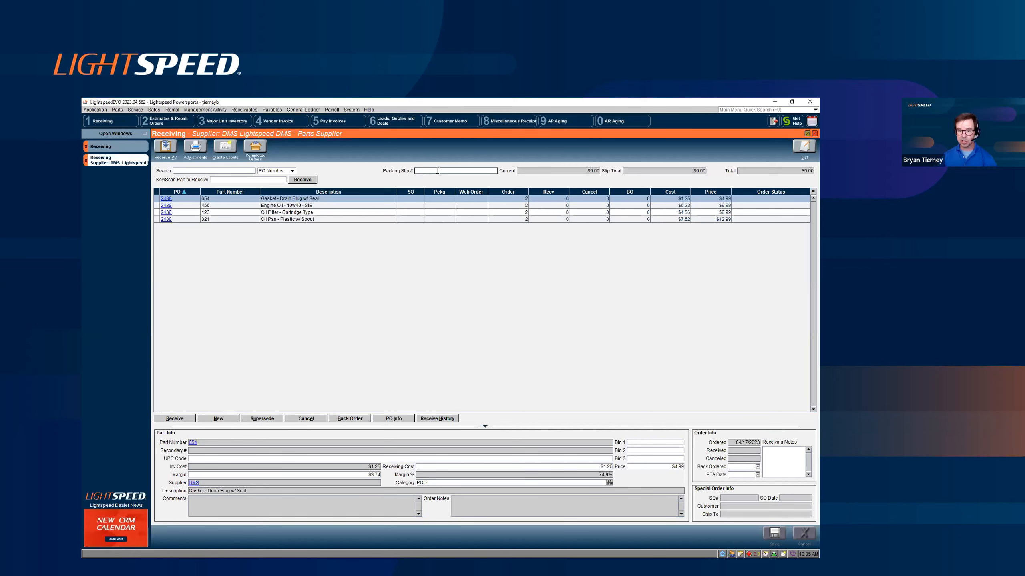
# - Receive the entire purchase order under packing slip B-355, save it and close the receiving windows
pyautogui.write('B-355')
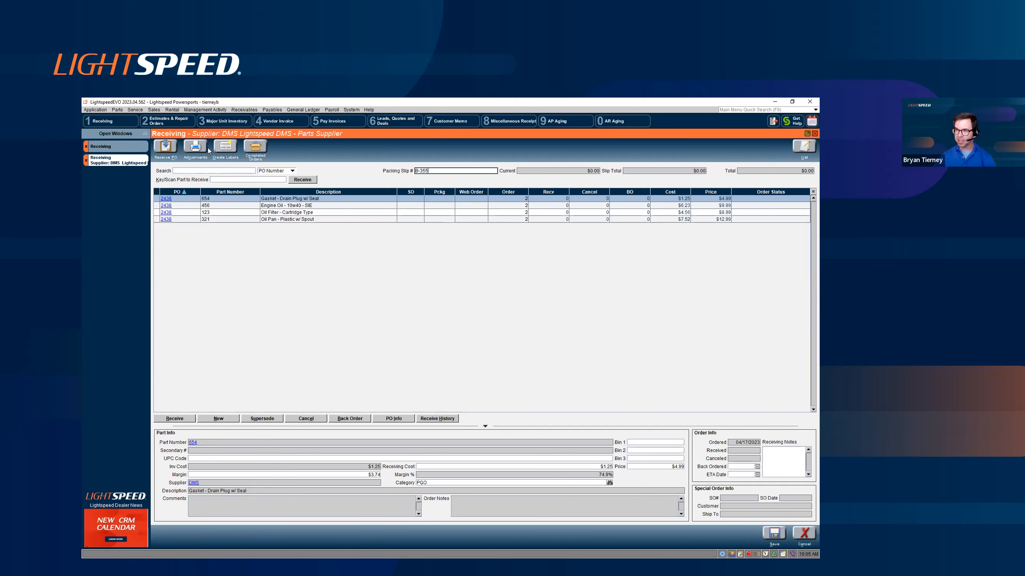
pyautogui.click(166, 146)
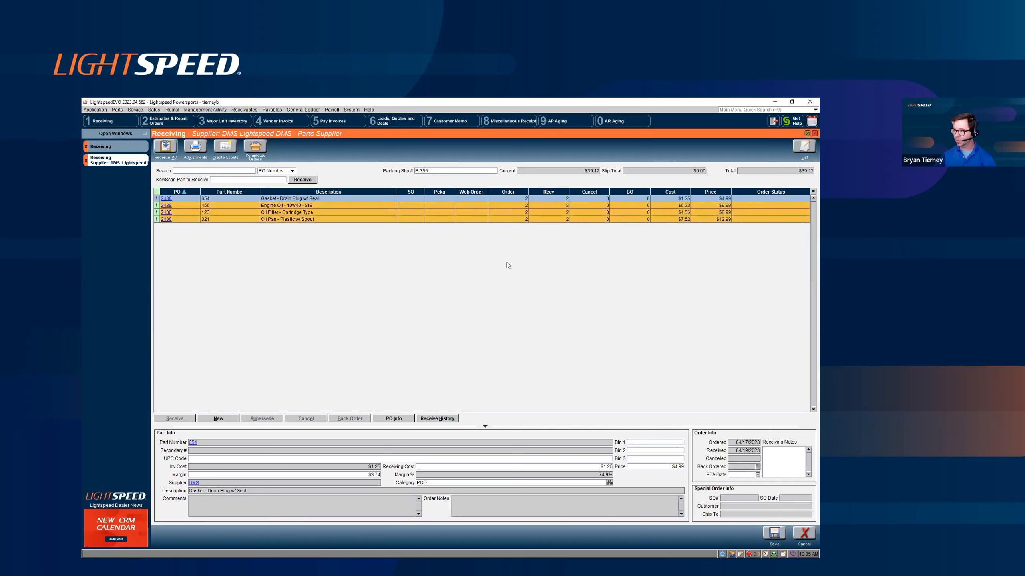
pyautogui.click(773, 535)
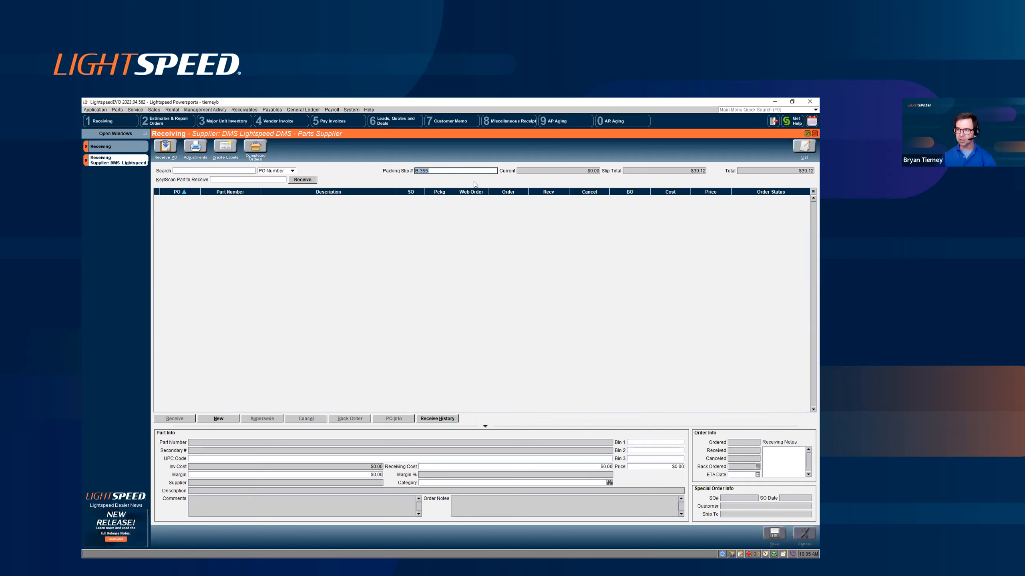
pyautogui.click(86, 160)
pyautogui.click(86, 146)
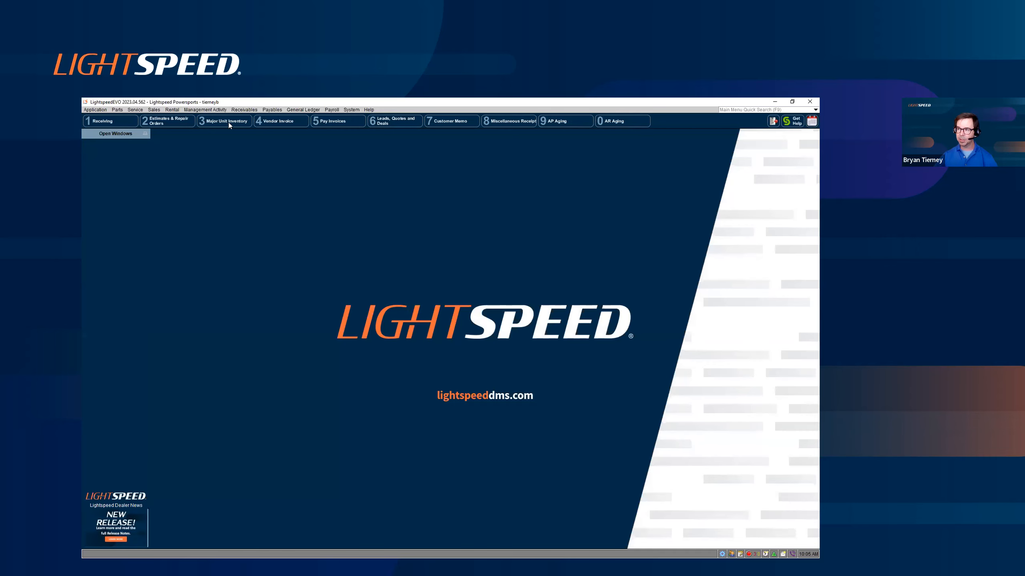
# - Open the payables parts packing slips for the supplier DMS
pyautogui.click(271, 109)
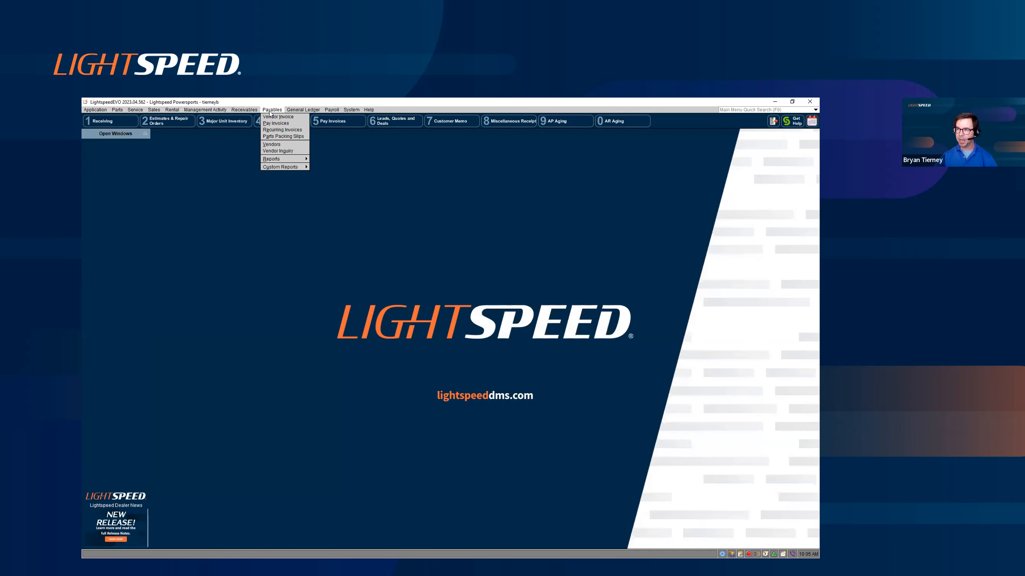
pyautogui.click(289, 137)
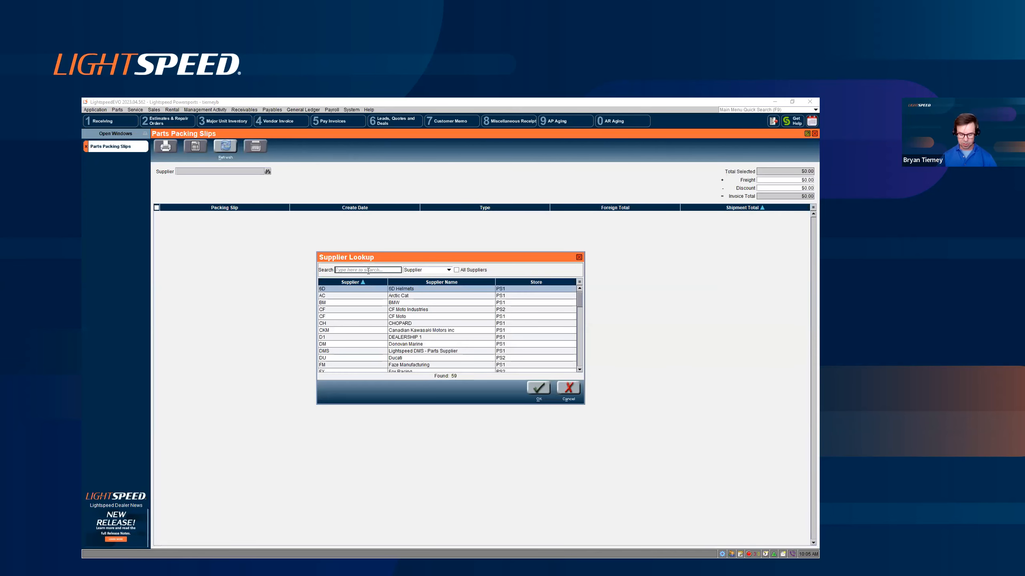
pyautogui.write('dms')
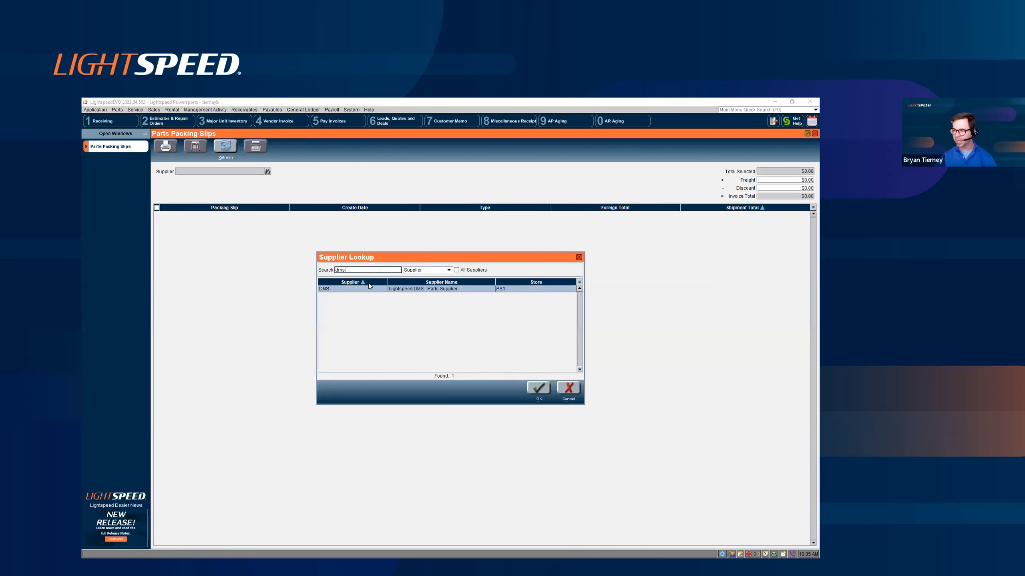
pyautogui.doubleClick(368, 289)
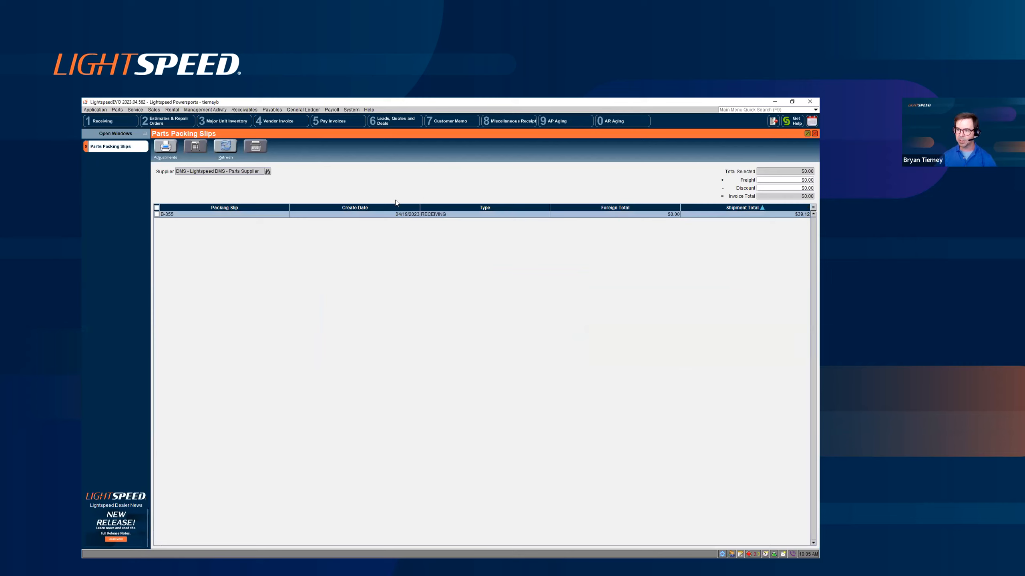
# - Create a vendor invoice from packing slip B-355 with $5.00 freight added
pyautogui.click(157, 214)
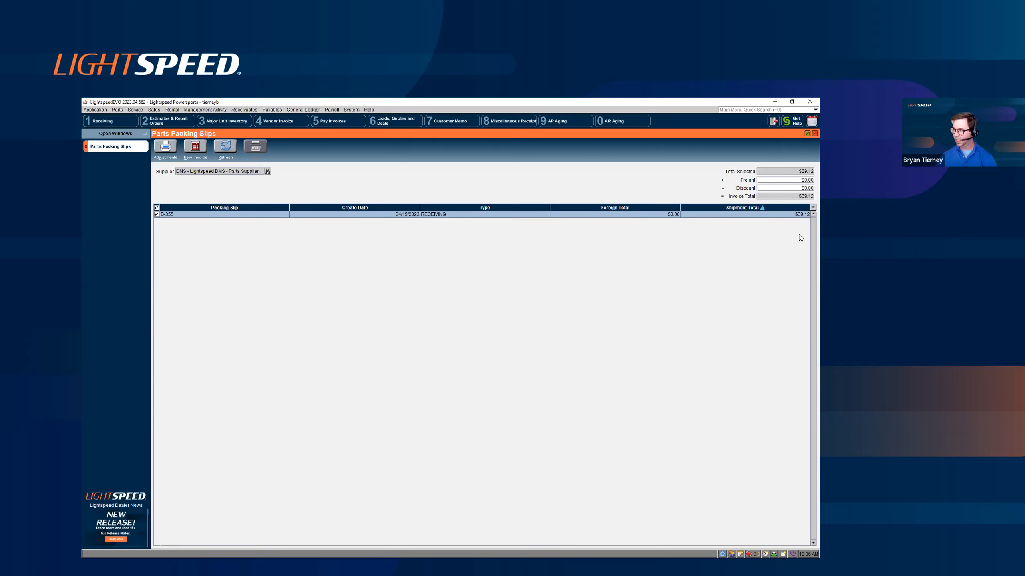
pyautogui.click(788, 180)
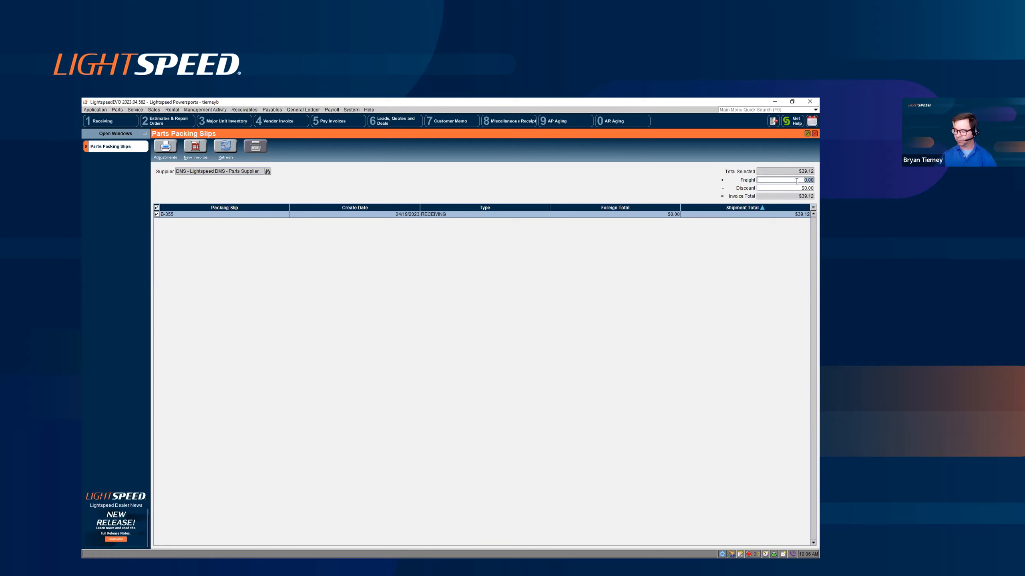
pyautogui.write('5.00')
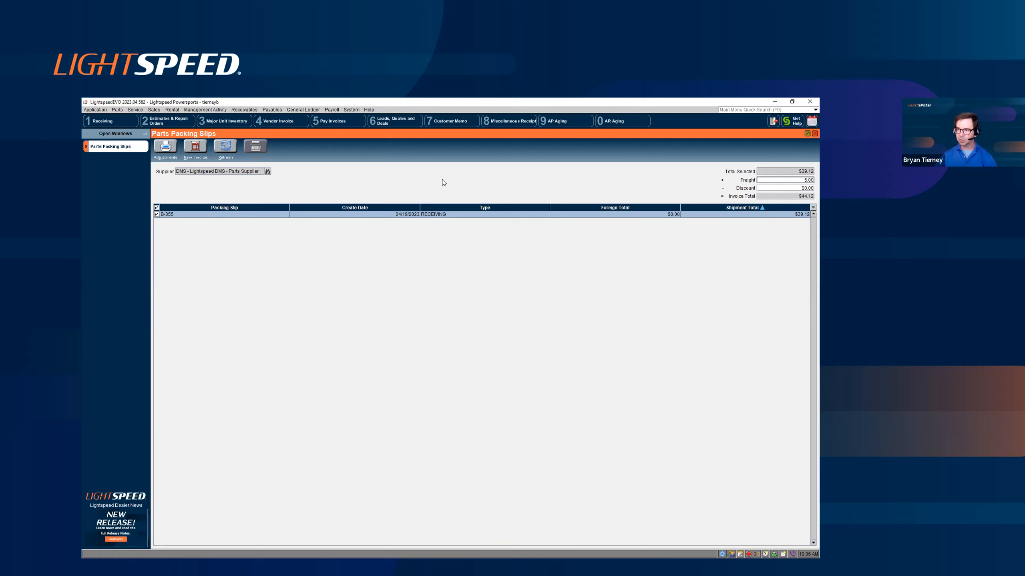
pyautogui.click(201, 150)
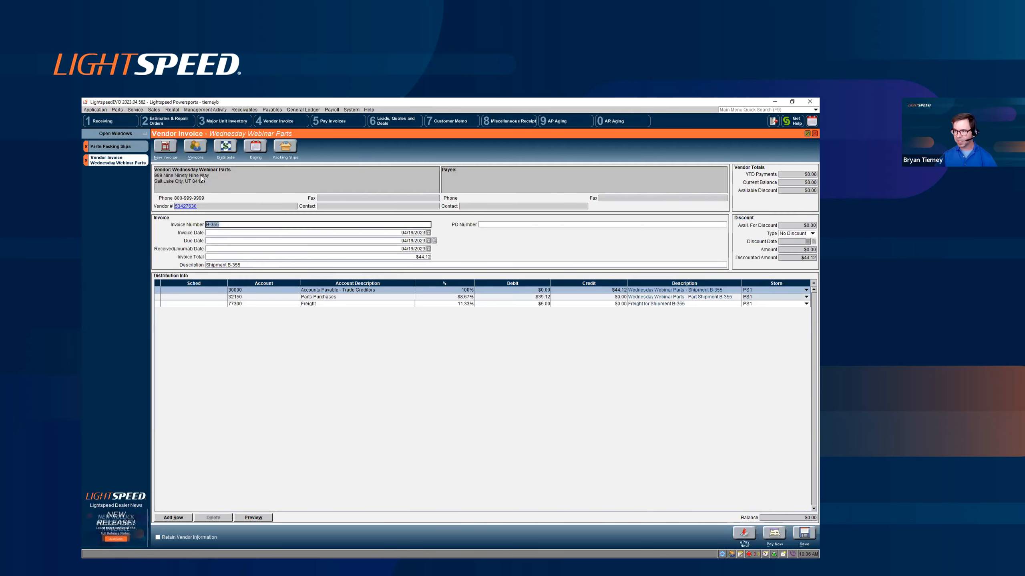
# - Examine the Check, Corpay and EFT transaction types for paying the invoice immediately, and leave the payment without processing it
pyautogui.click(380, 300)
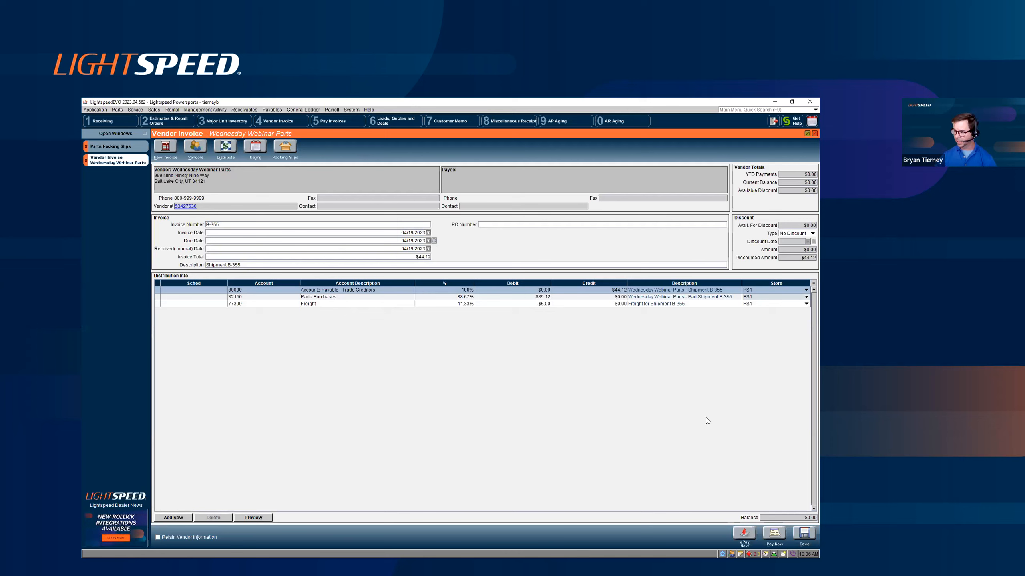
pyautogui.click(775, 533)
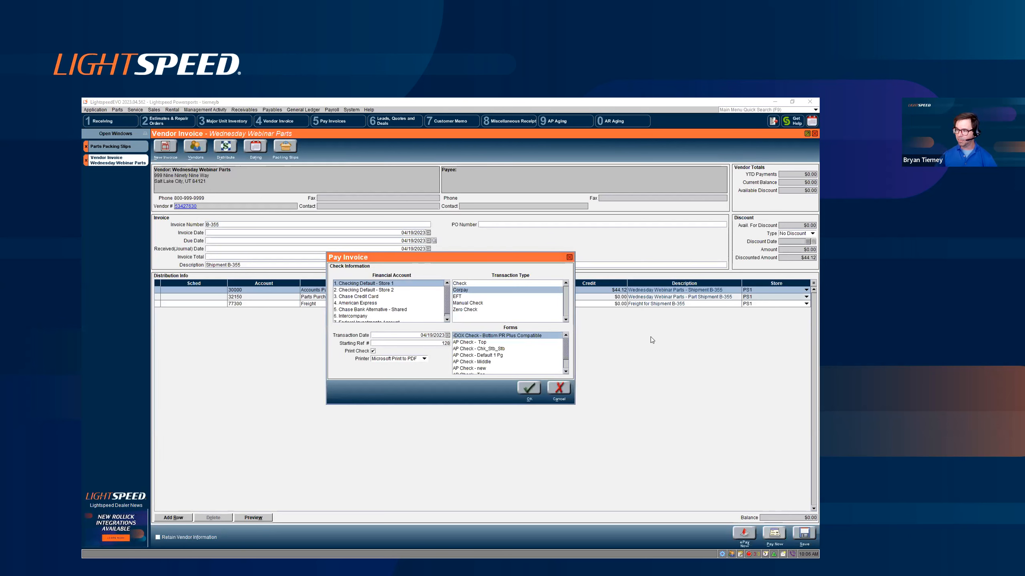
pyautogui.click(472, 285)
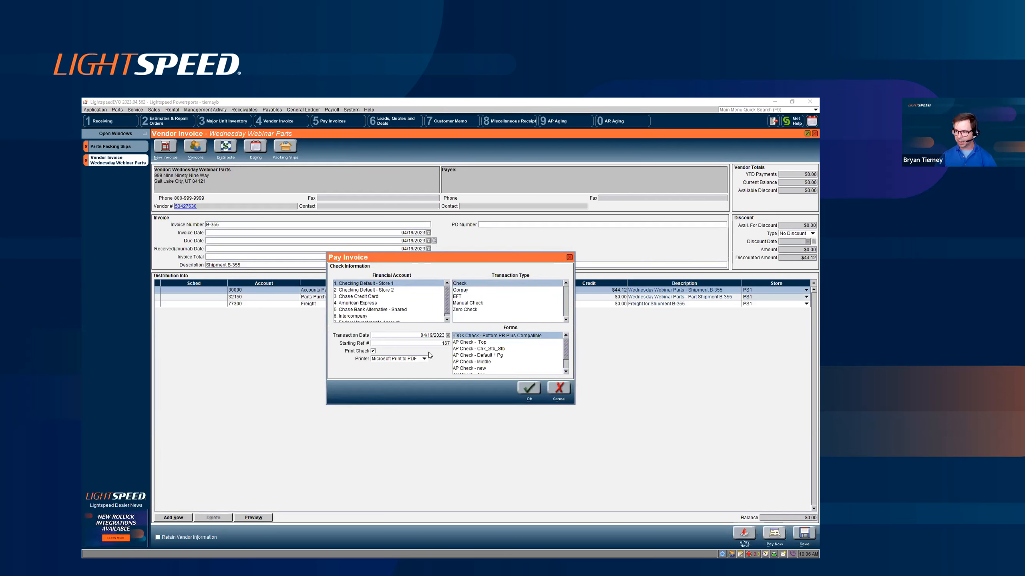
pyautogui.click(465, 291)
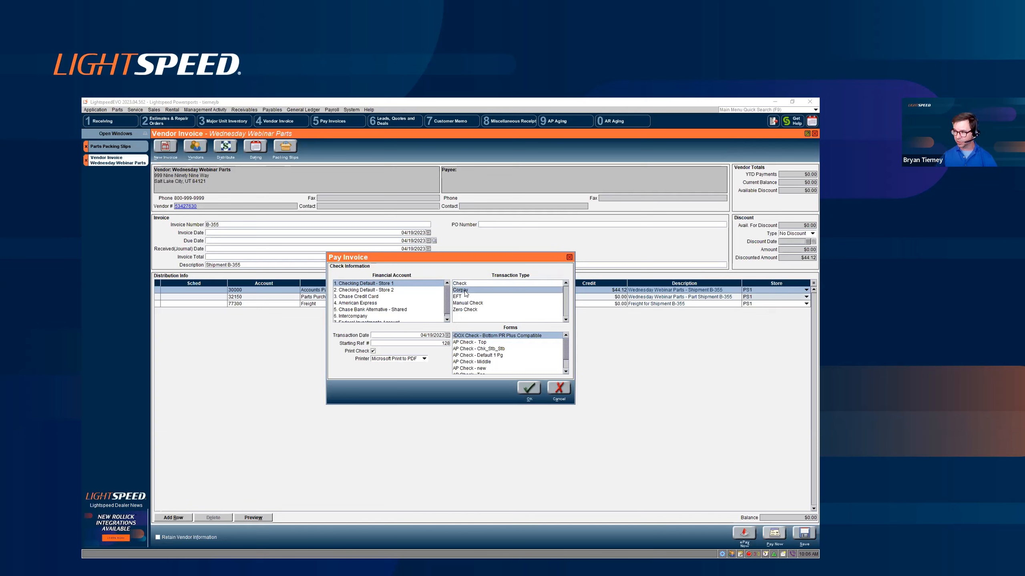
pyautogui.click(480, 297)
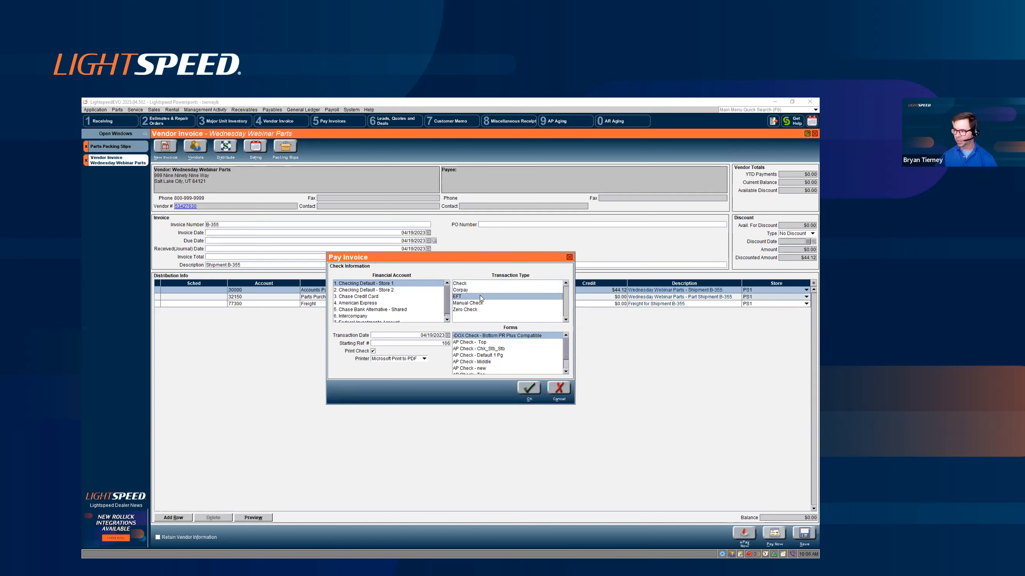
pyautogui.click(567, 389)
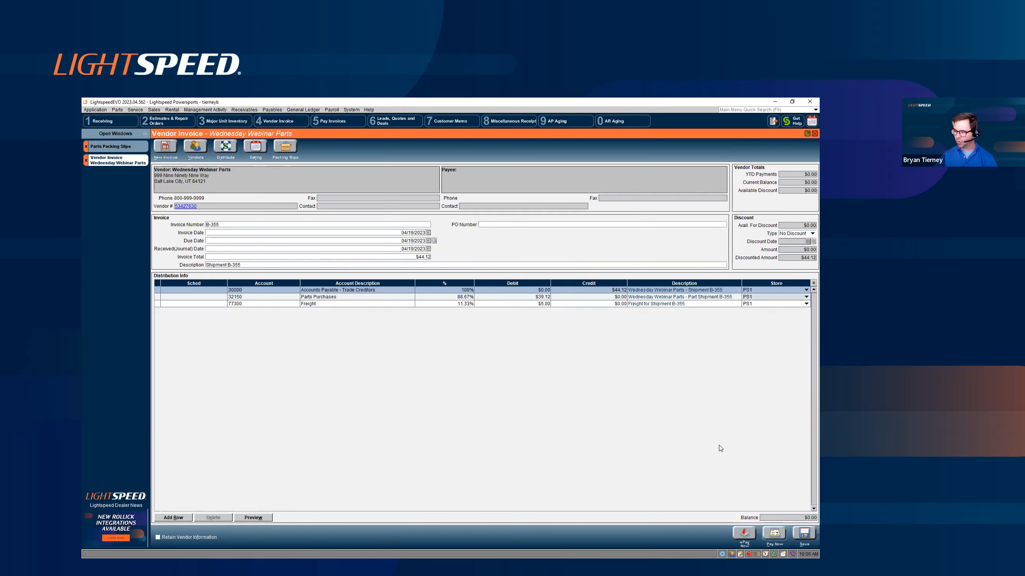
# - Save the vendor invoice for shipment B-355 and close the parts packing slips
pyautogui.click(804, 533)
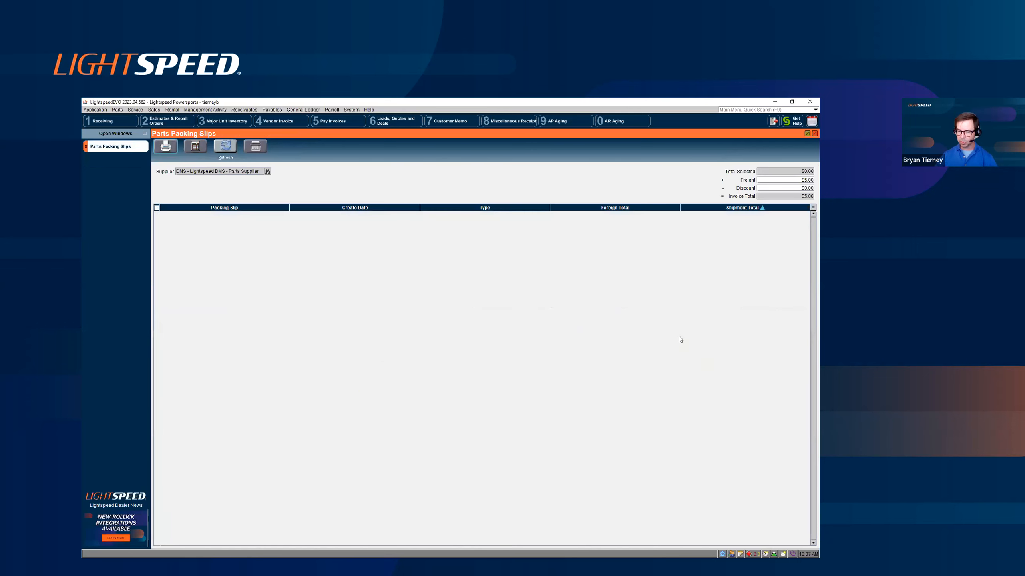
pyautogui.click(87, 146)
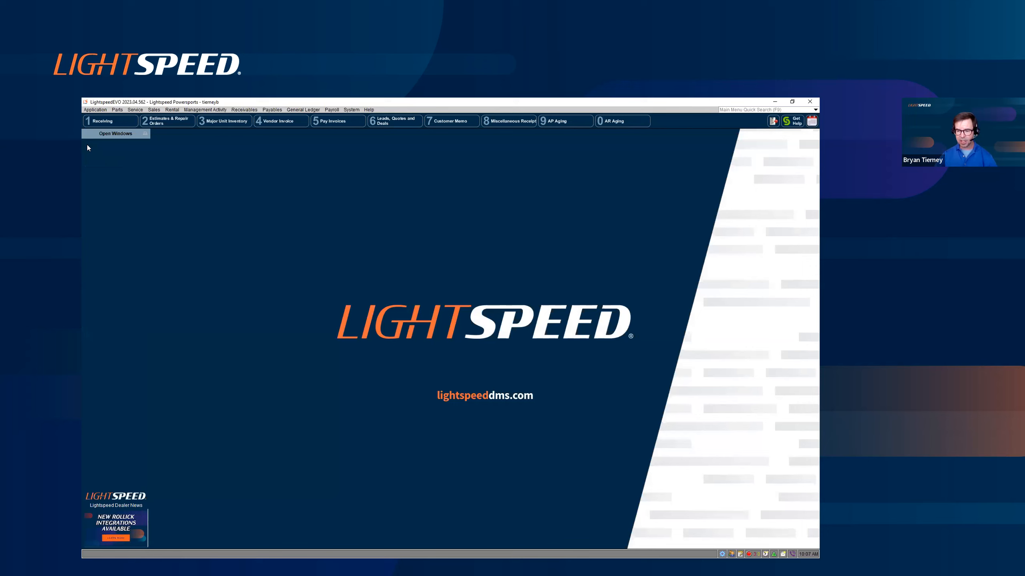
# - Examine the sublet details of the Skid Plate Gusset Weld job on the ready-to-cashier 2022 Kawasaki KX250 repair order, and close the order
pyautogui.click(172, 122)
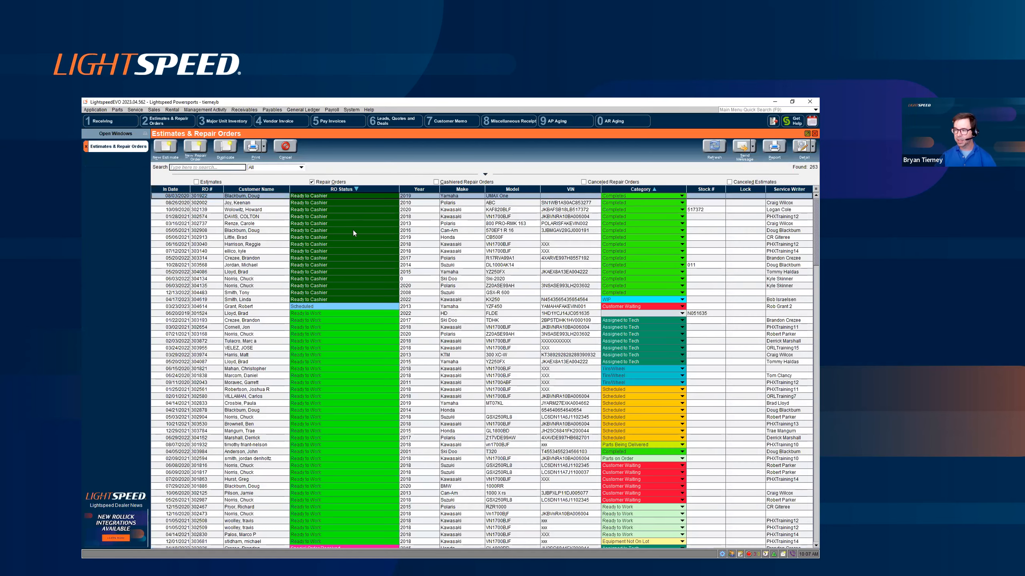
pyautogui.click(263, 300)
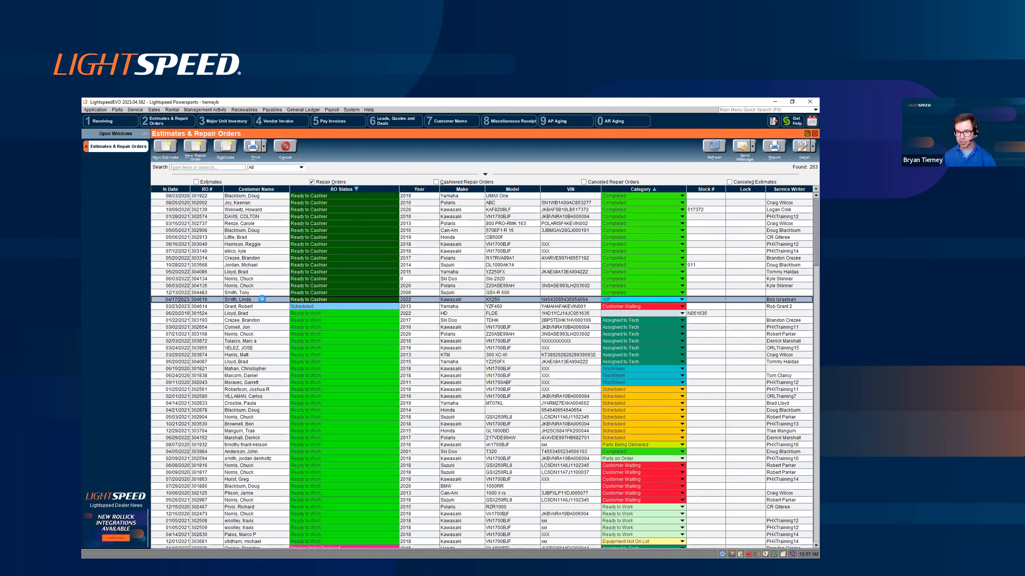
pyautogui.doubleClick(262, 299)
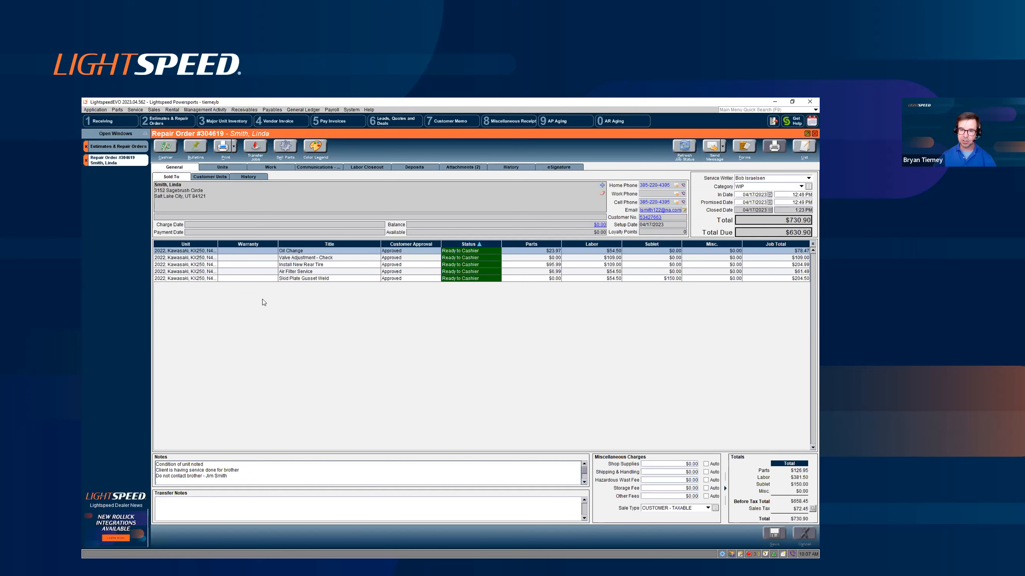
pyautogui.click(279, 169)
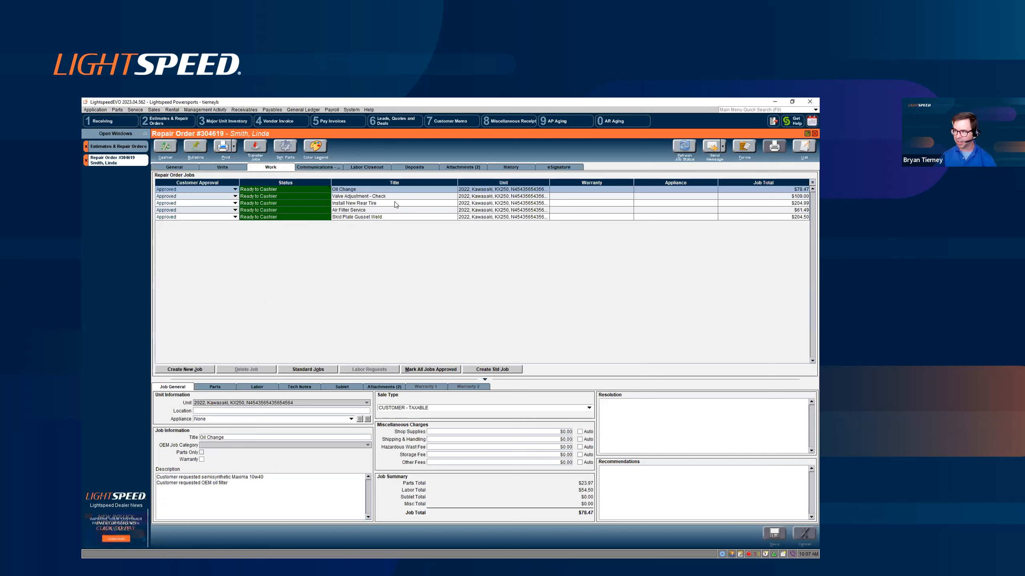
pyautogui.click(391, 217)
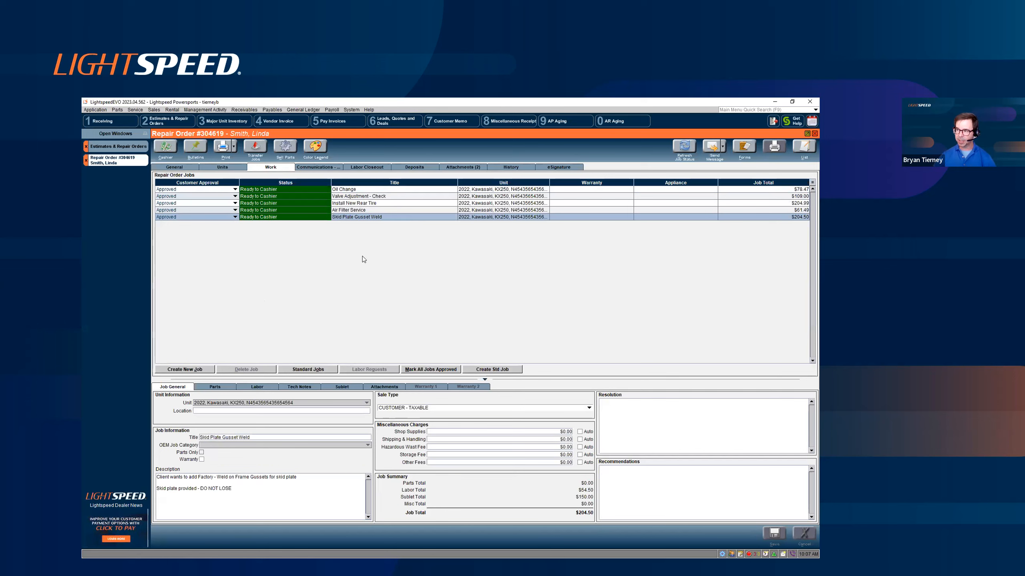
pyautogui.click(354, 386)
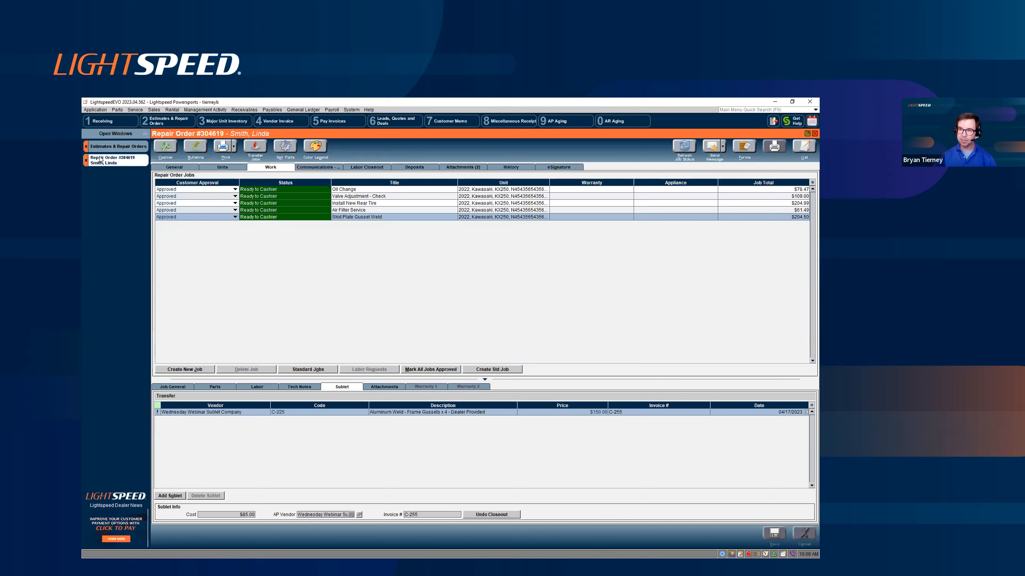
pyautogui.click(86, 162)
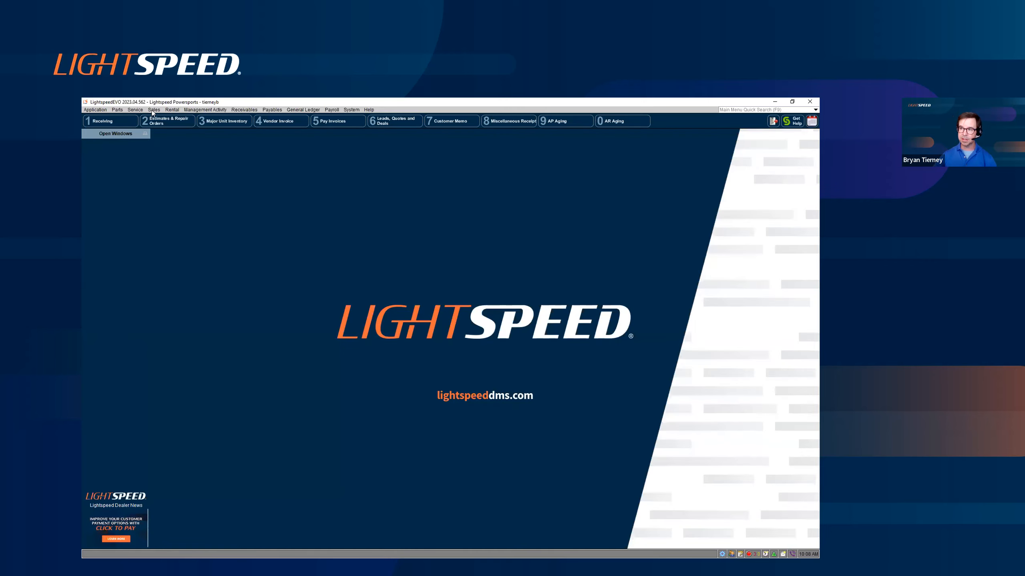
# - Find stock number N84B648 in the major unit inventory and open that unit's record
pyautogui.click(153, 110)
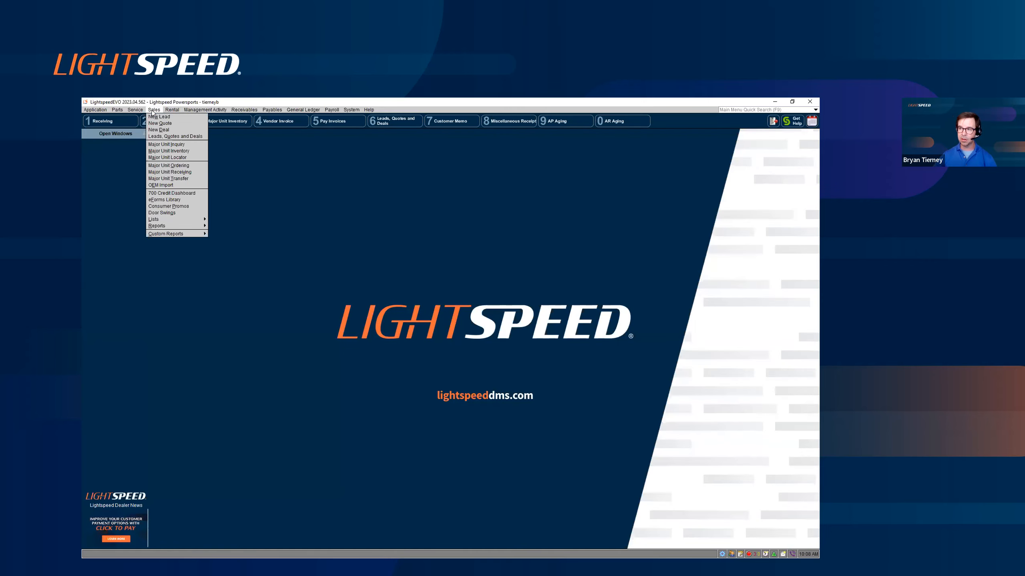
pyautogui.click(164, 151)
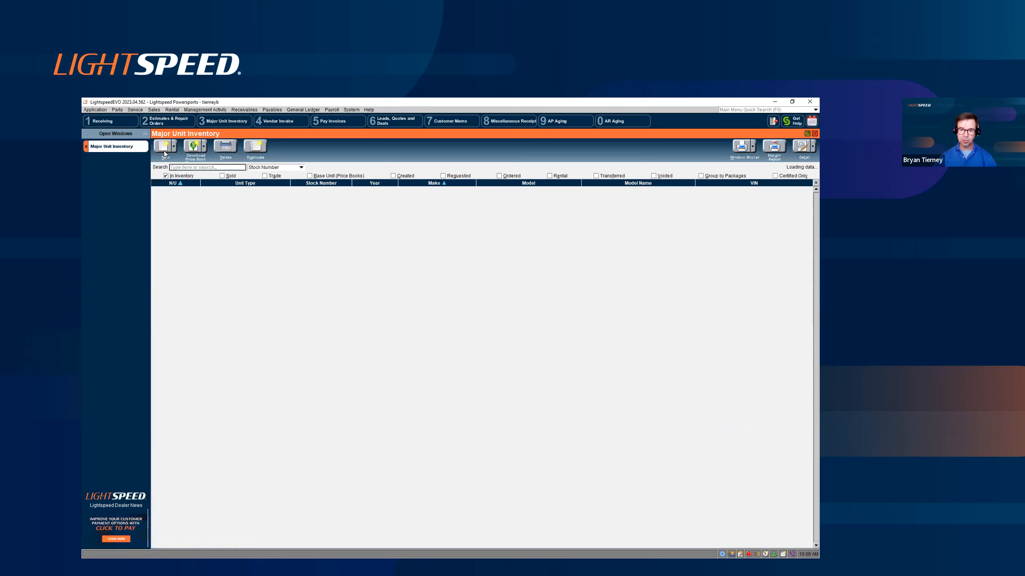
pyautogui.write('n84b648')
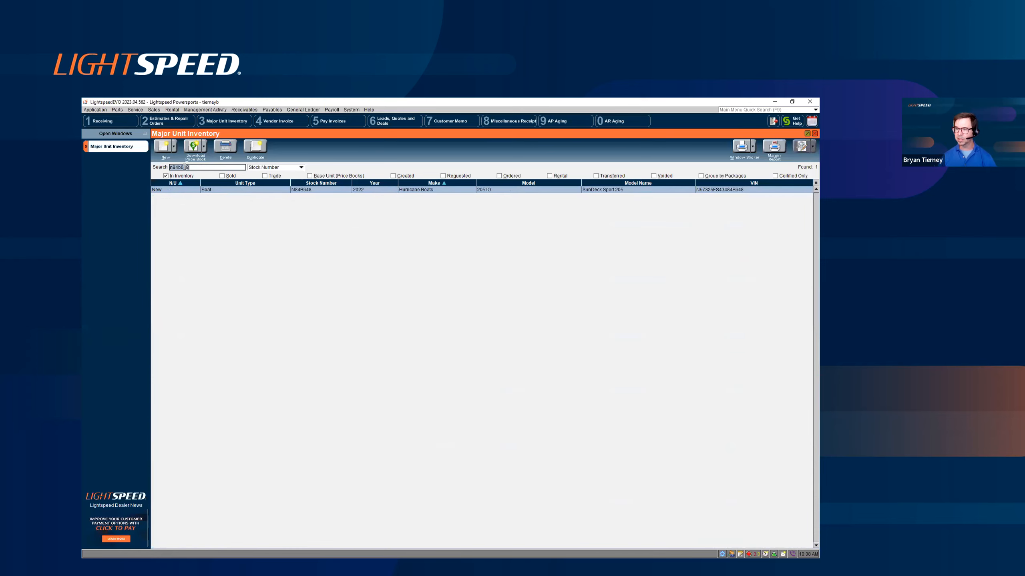
pyautogui.doubleClick(288, 190)
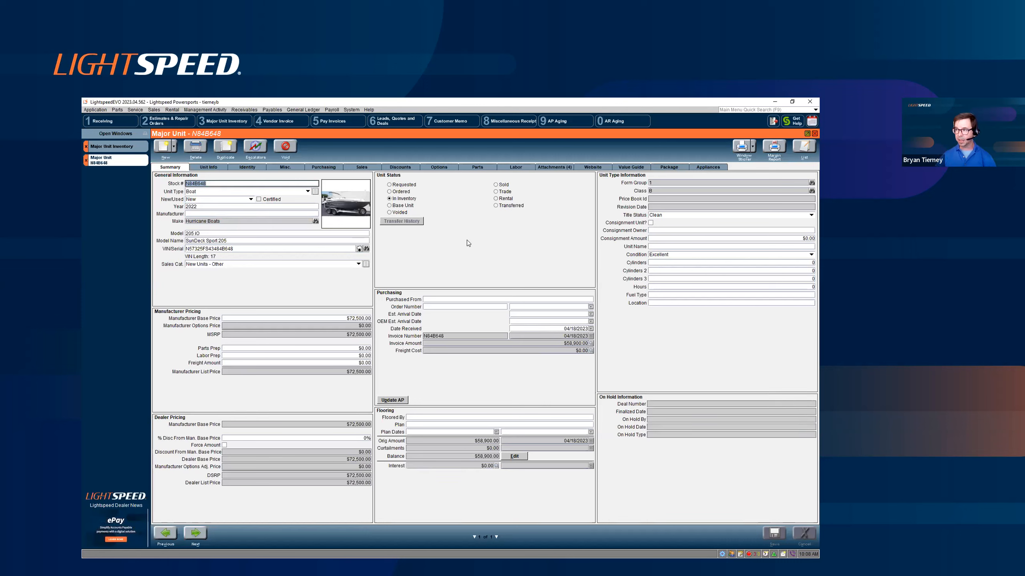
# - Examine the invoice detail behind the unit's invoice amount, widening the Vendor and Description columns, and close the unit record and major unit inventory
pyautogui.moveTo(350, 214)
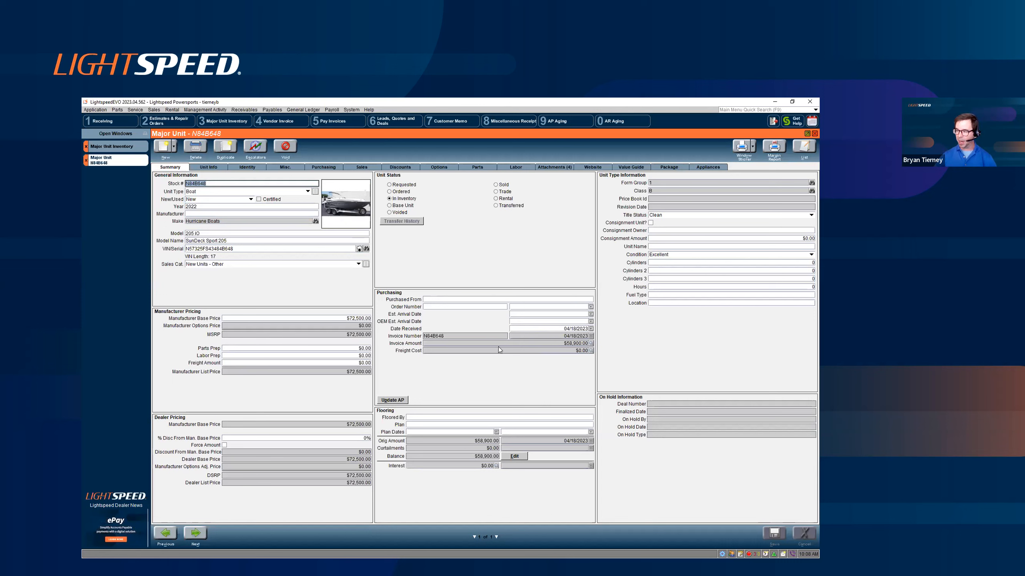
pyautogui.click(543, 345)
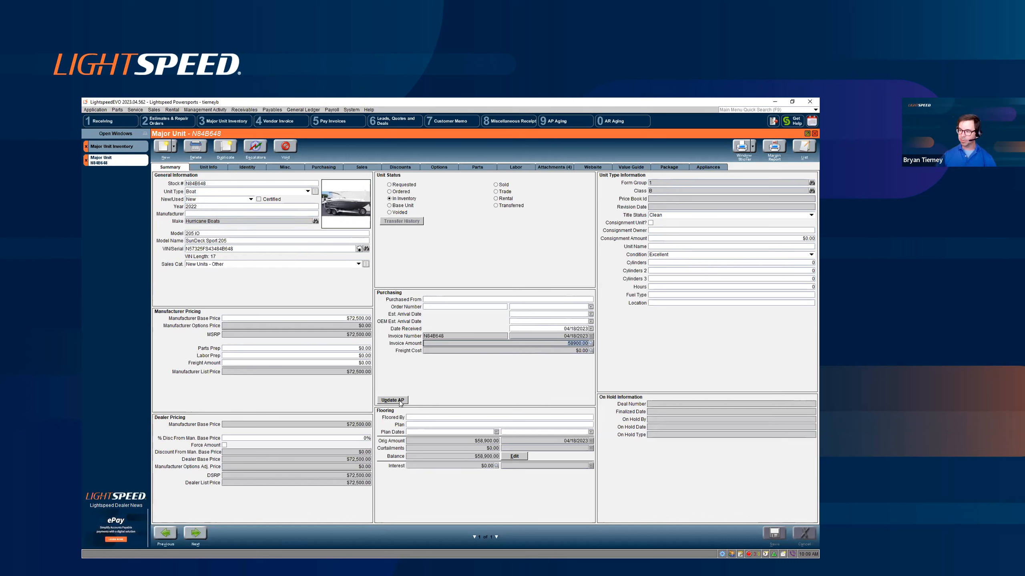
pyautogui.click(592, 344)
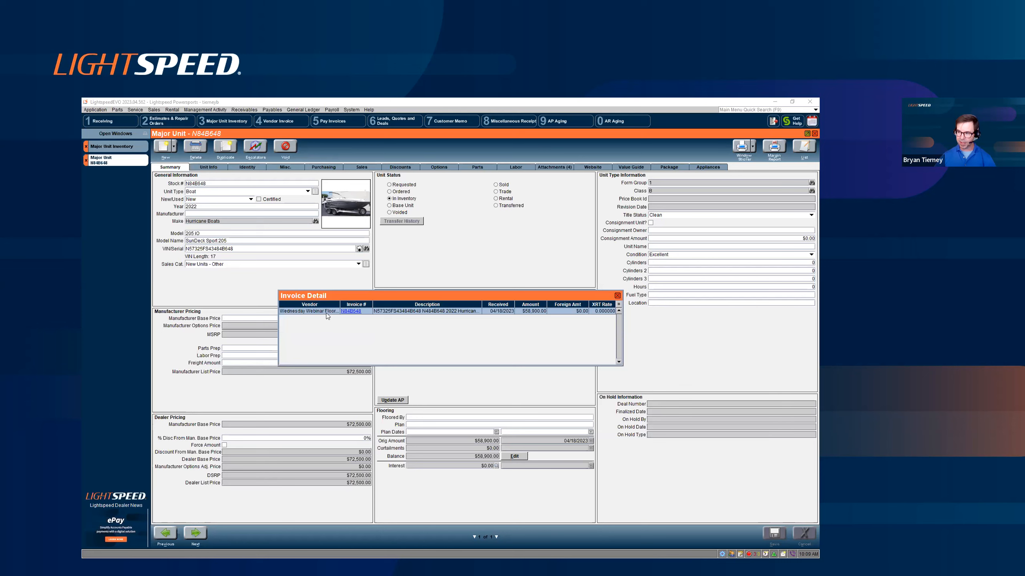
pyautogui.moveTo(339, 305); pyautogui.dragTo(363, 305)
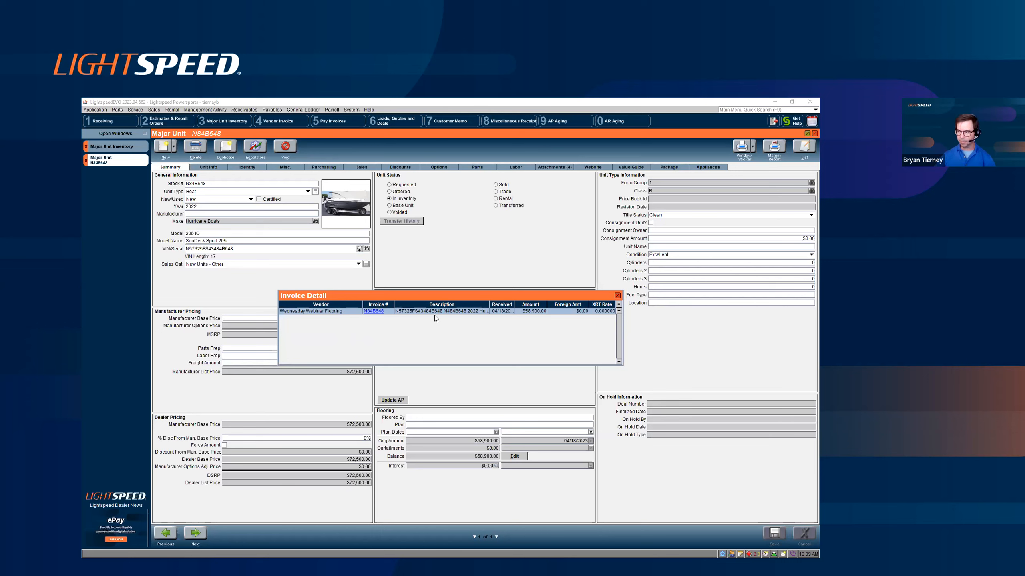
pyautogui.moveTo(488, 304); pyautogui.dragTo(515, 305)
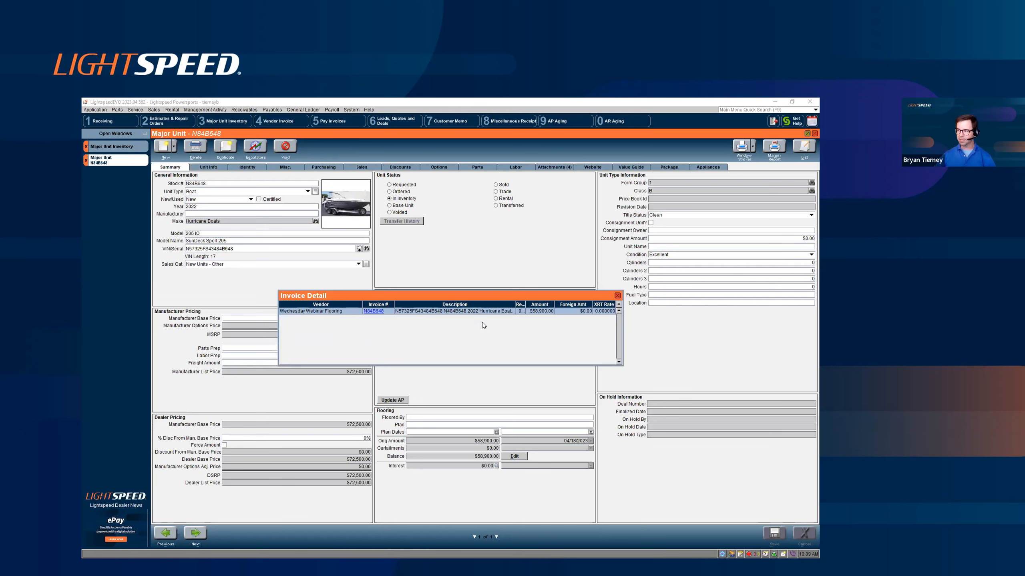
pyautogui.click(617, 297)
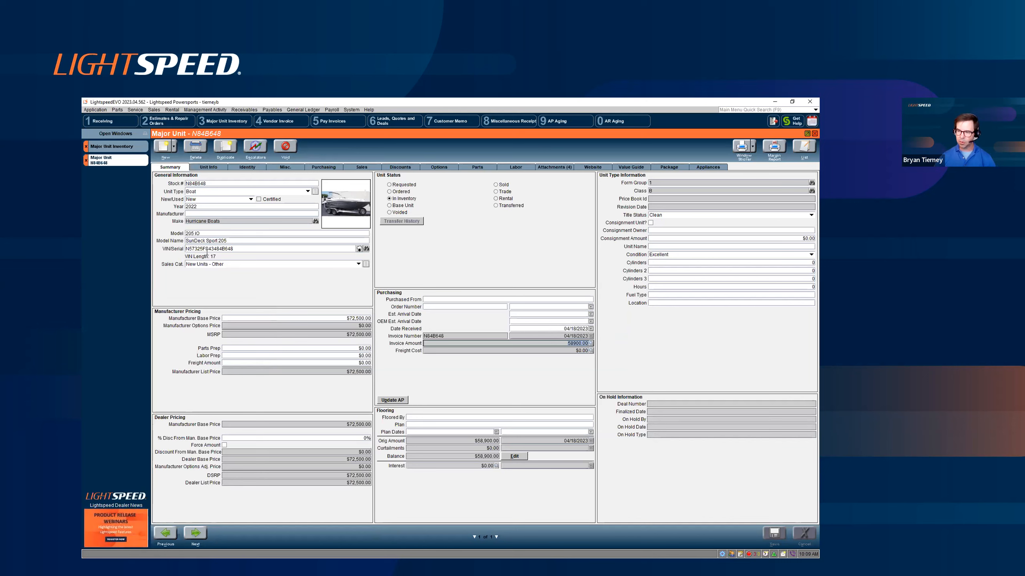
pyautogui.click(86, 160)
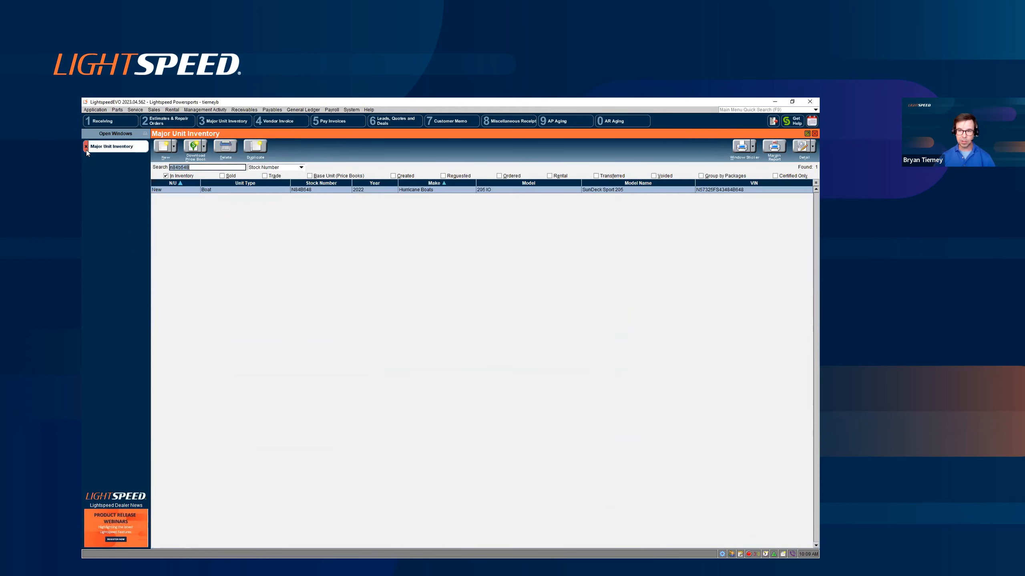
pyautogui.click(86, 148)
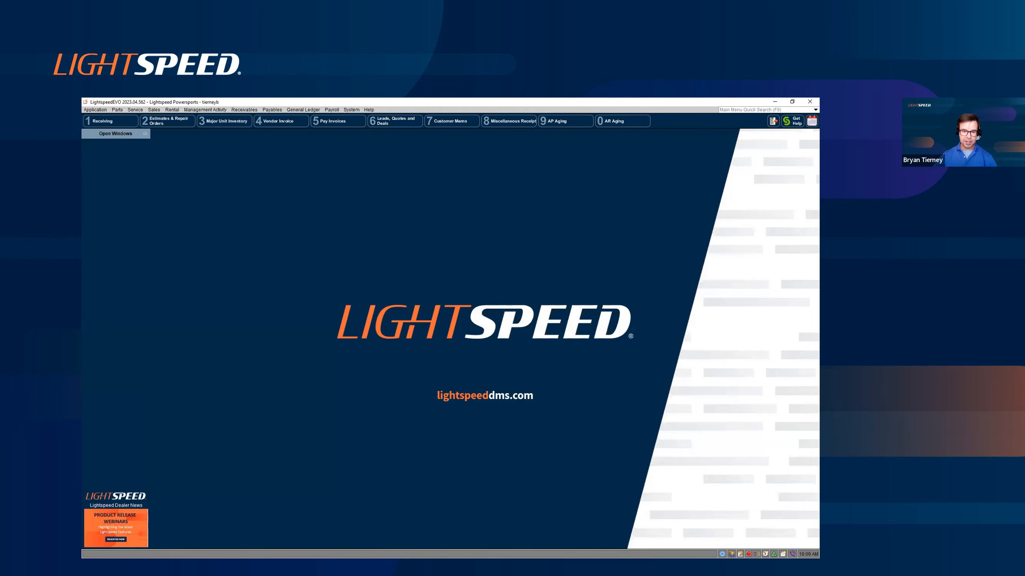
pyautogui.hotkey('alt', 'Tab')
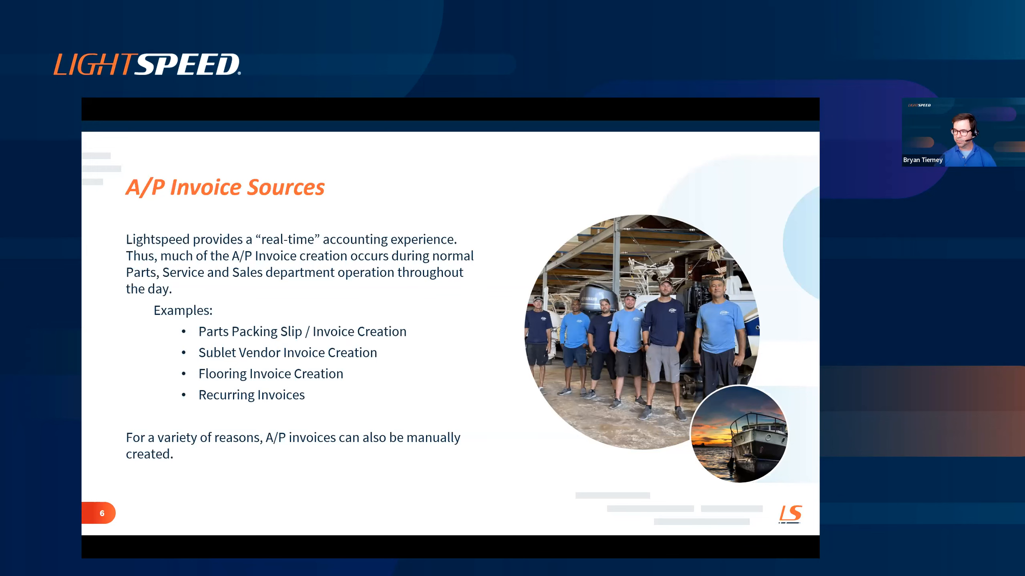
pyautogui.hotkey('alt', 'Tab')
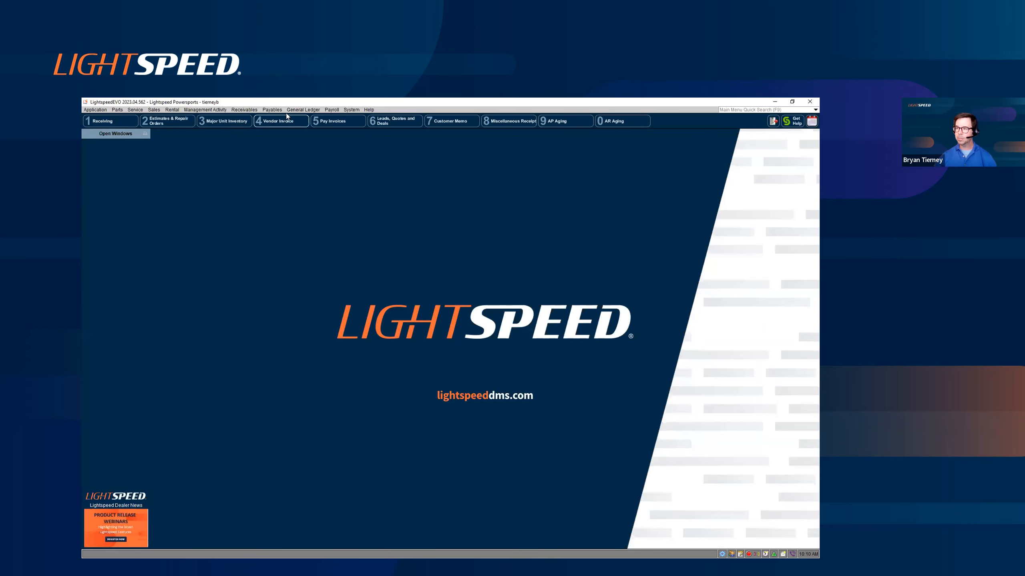
# - Examine the UniformCo recurring invoice's balance, recurrence and account distribution, and return to the list of recurring invoices
pyautogui.click(273, 110)
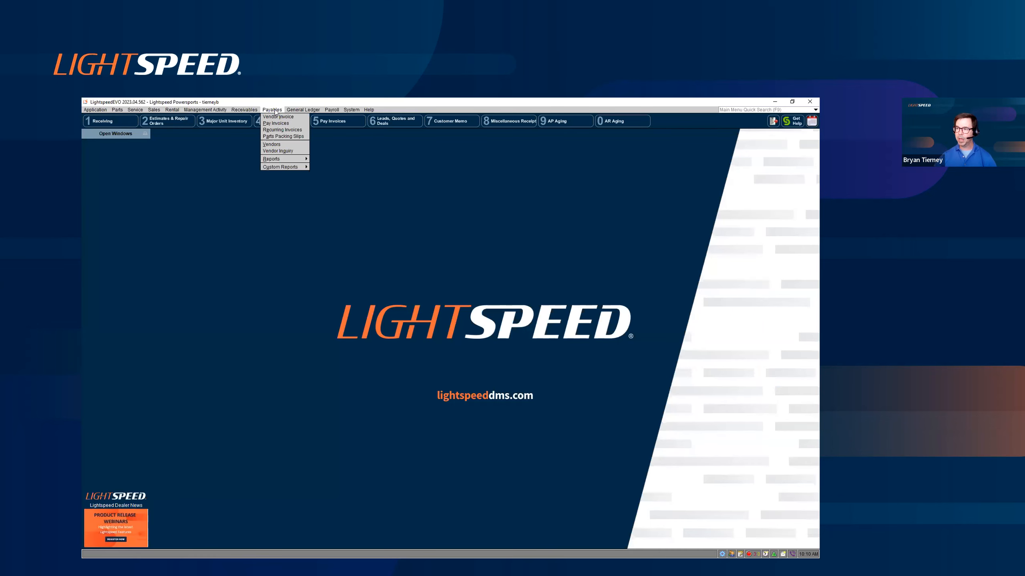
pyautogui.click(282, 130)
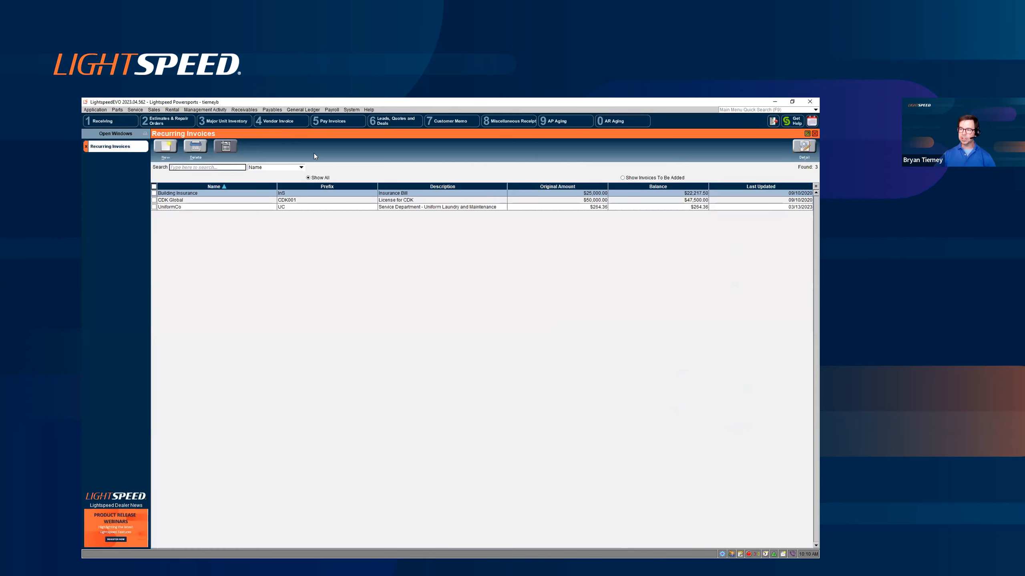
pyautogui.click(319, 207)
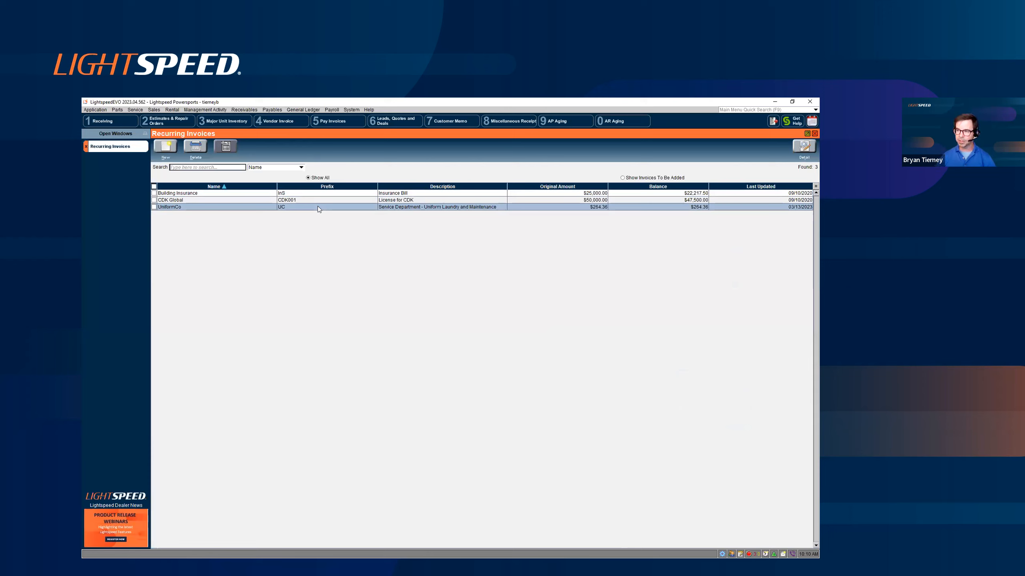
pyautogui.doubleClick(319, 208)
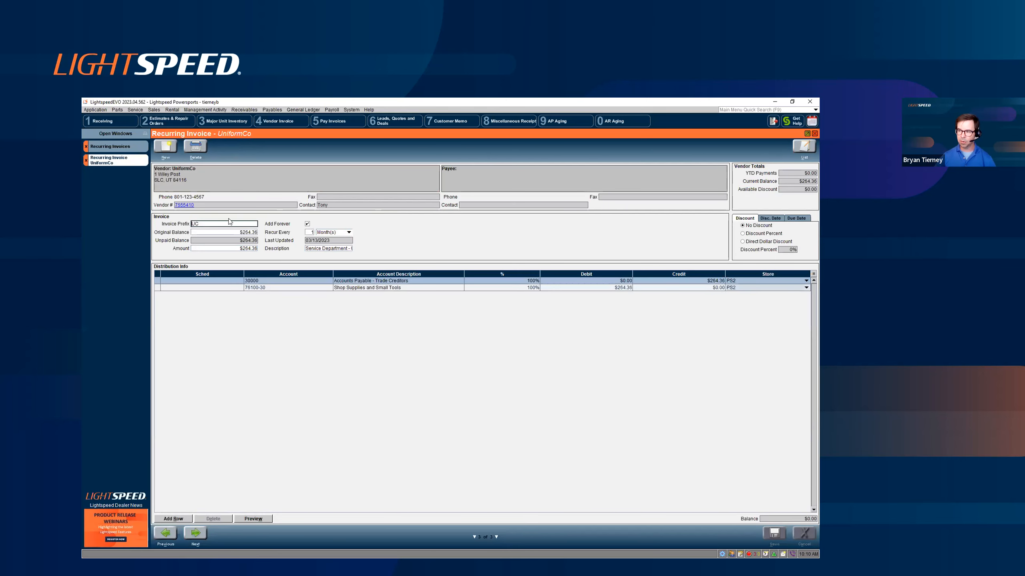
pyautogui.press('Tab')
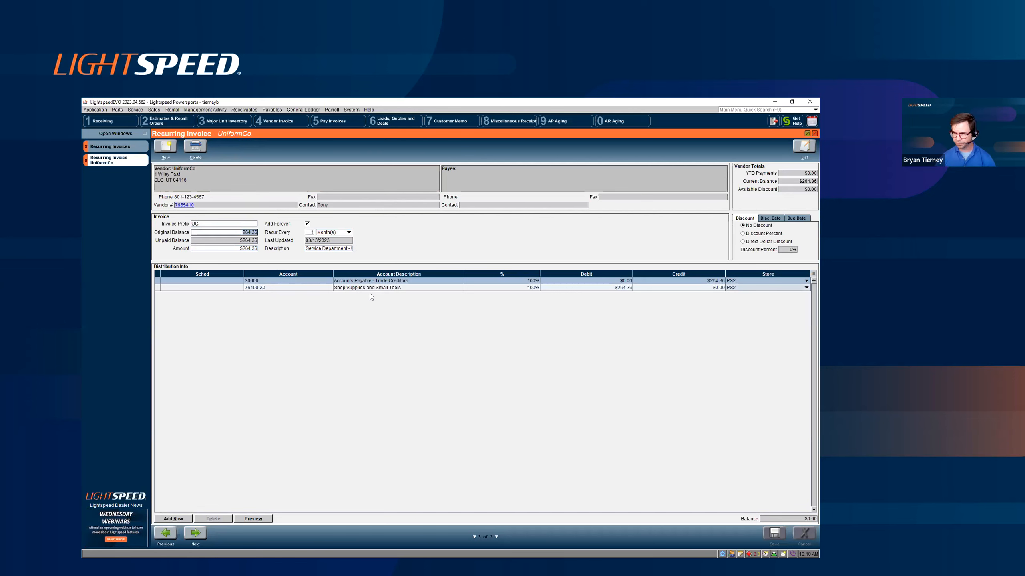
pyautogui.click(125, 149)
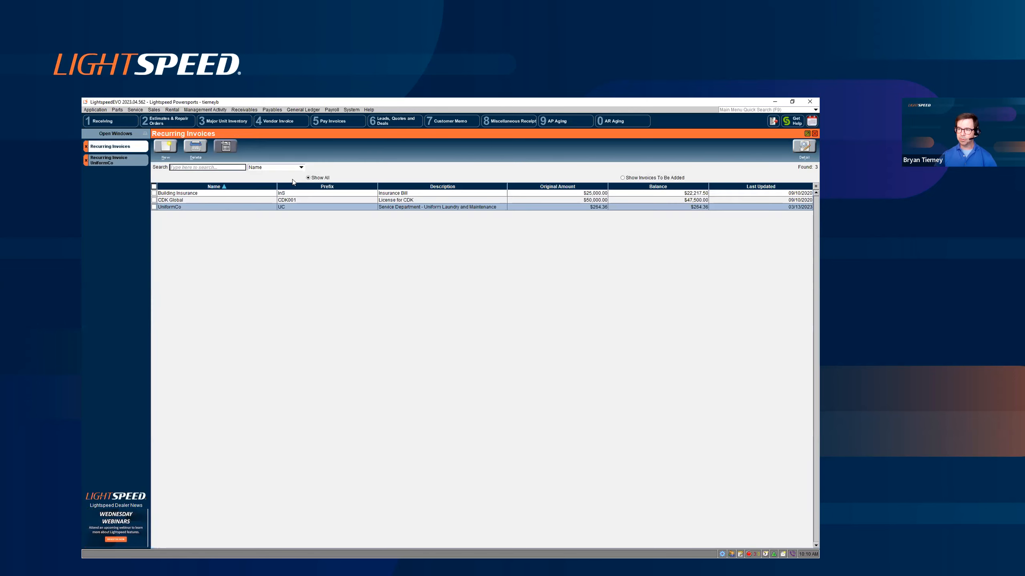
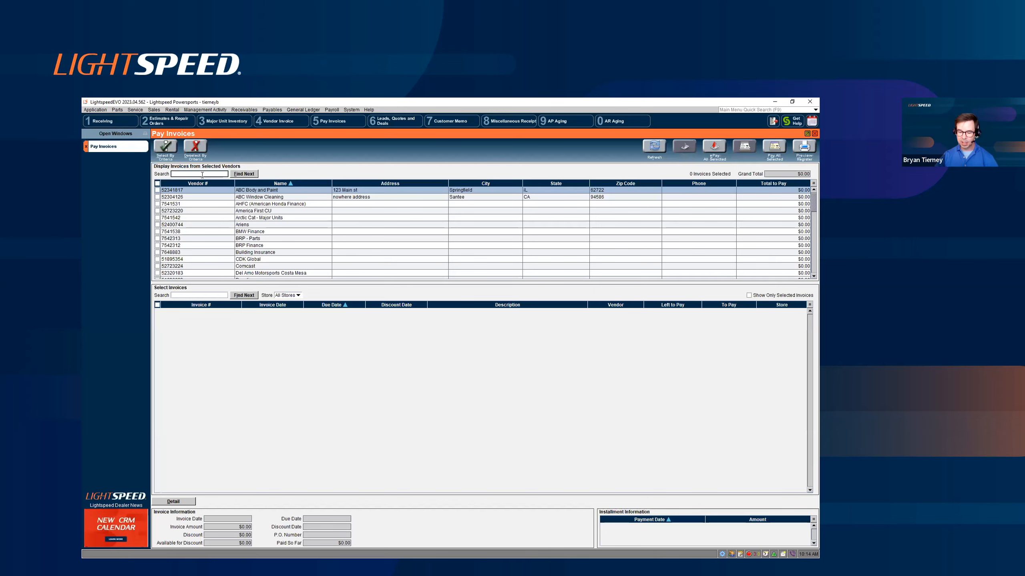
# - Find the vendors starting with "wed" and mark Wednesday Webinar Flooring, Parts and Sublet Company to list their invoices
pyautogui.write('wed')
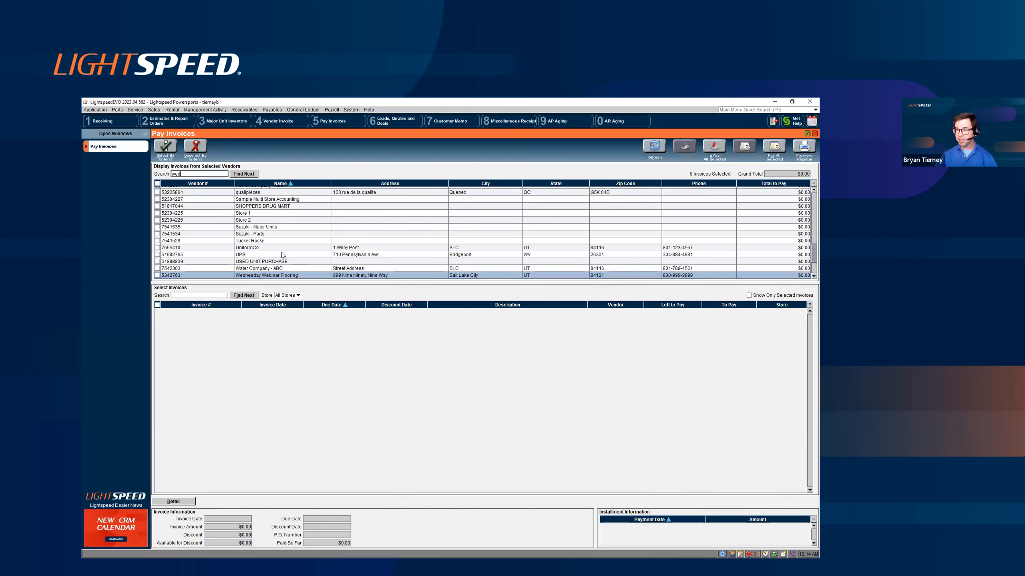
pyautogui.scroll(-3, 808, 258)
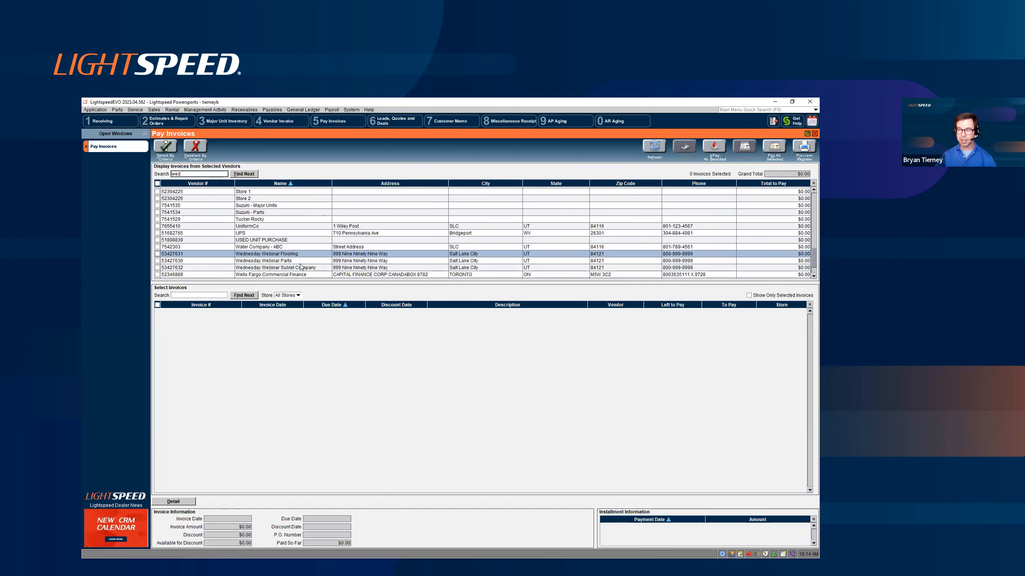
pyautogui.click(158, 254)
pyautogui.click(158, 260)
pyautogui.click(158, 268)
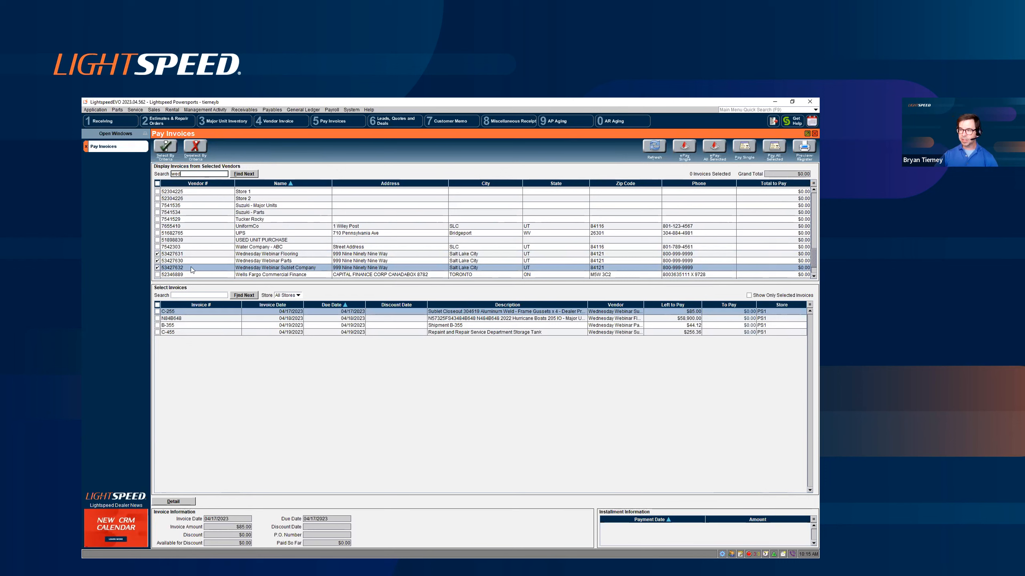
pyautogui.click(271, 254)
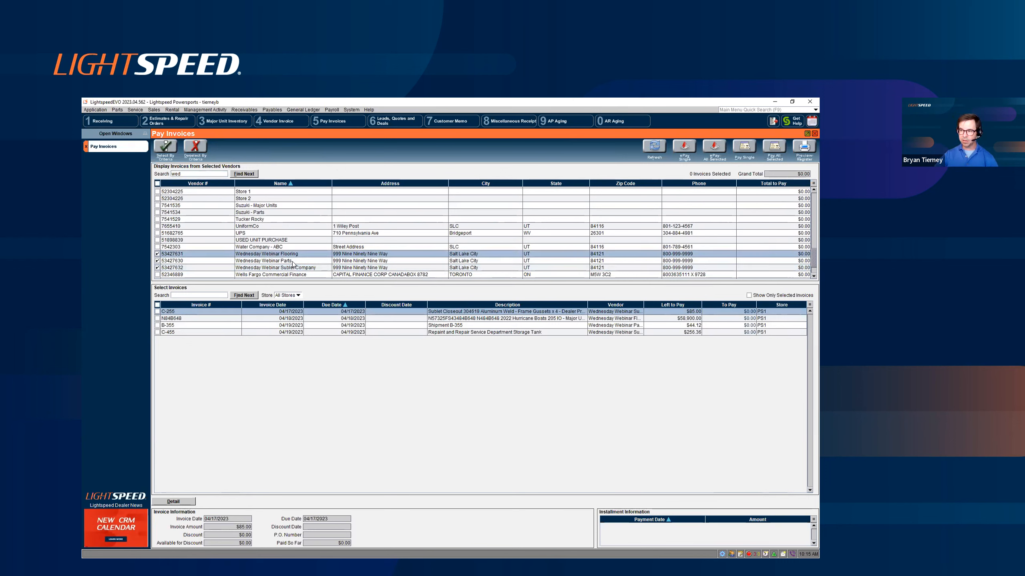
pyautogui.click(293, 262)
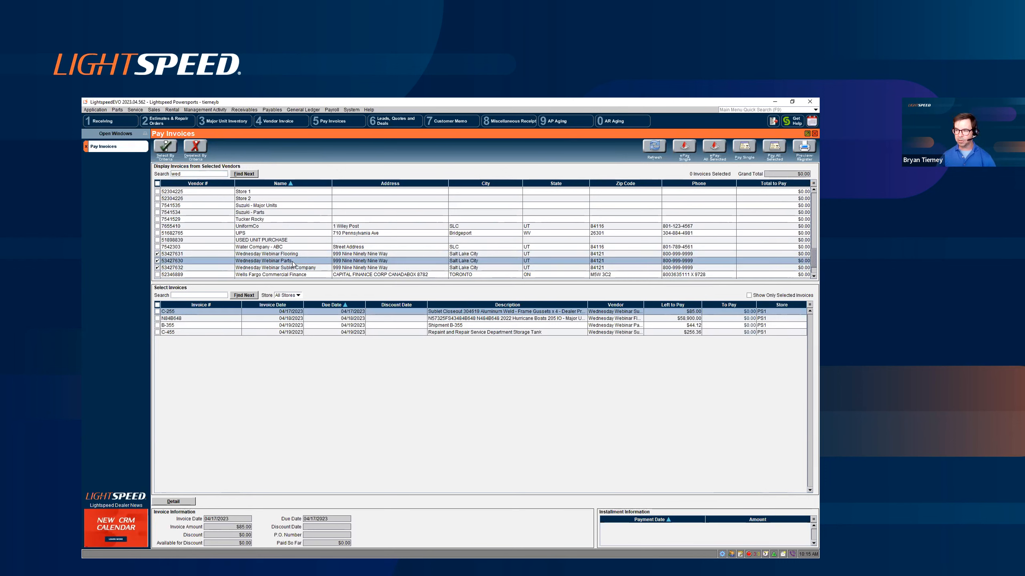
pyautogui.click(311, 268)
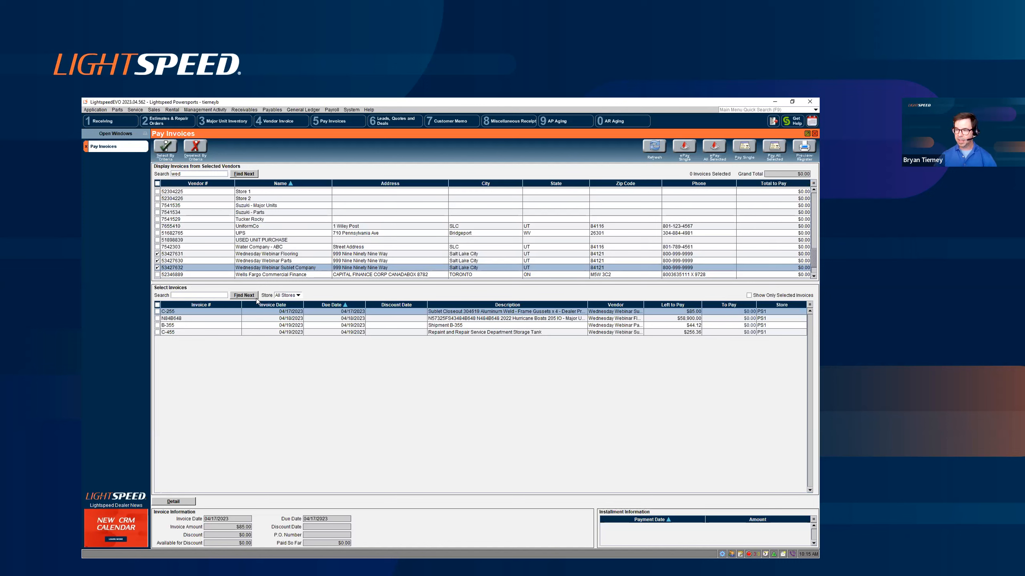
# - Review the descriptions of open invoices C-255, N84B648, B-355 and C-455, and select all four for payment
pyautogui.click(237, 318)
pyautogui.click(235, 325)
pyautogui.click(234, 333)
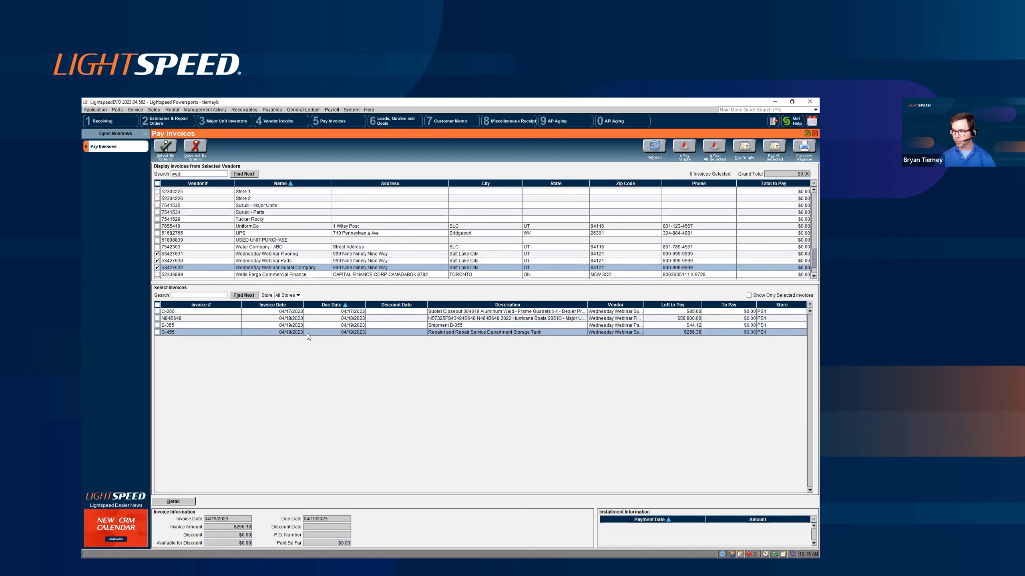
pyautogui.click(445, 314)
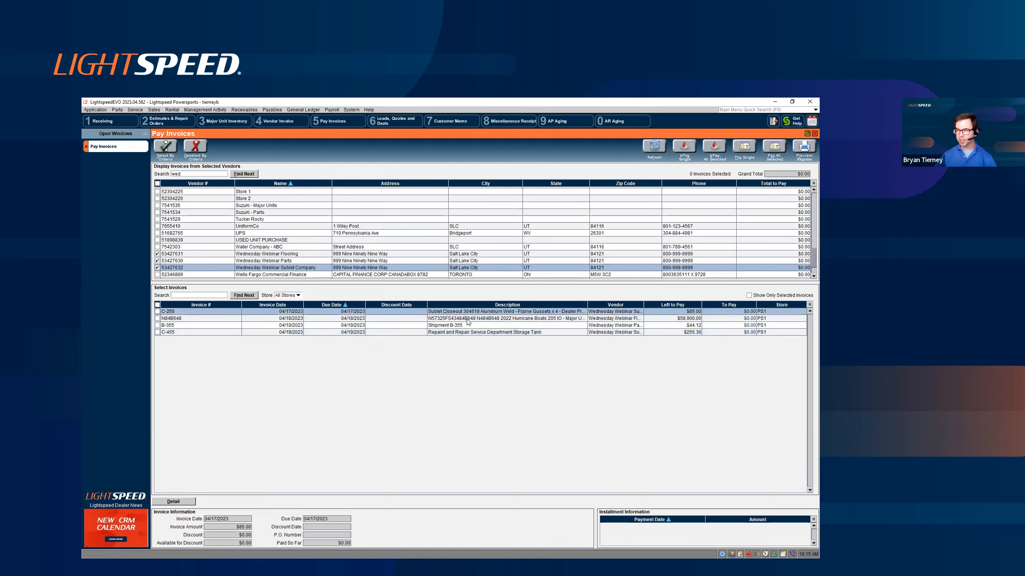
pyautogui.click(469, 319)
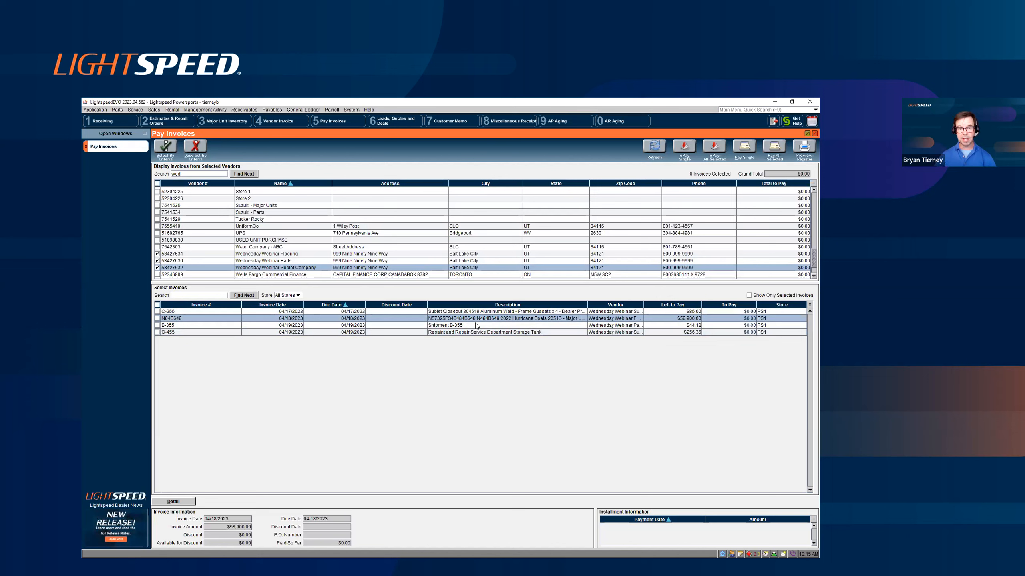
pyautogui.click(473, 326)
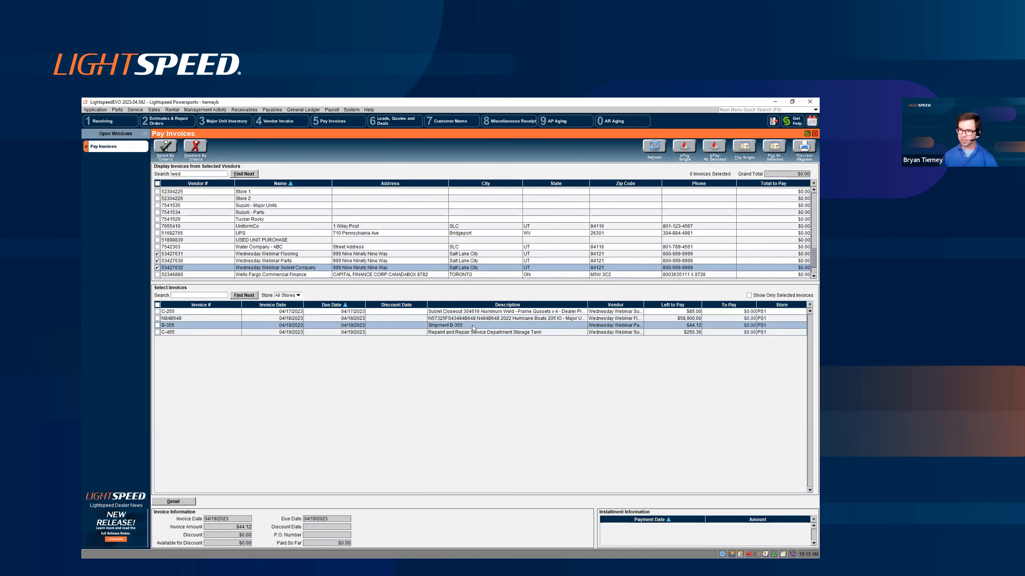
pyautogui.click(474, 332)
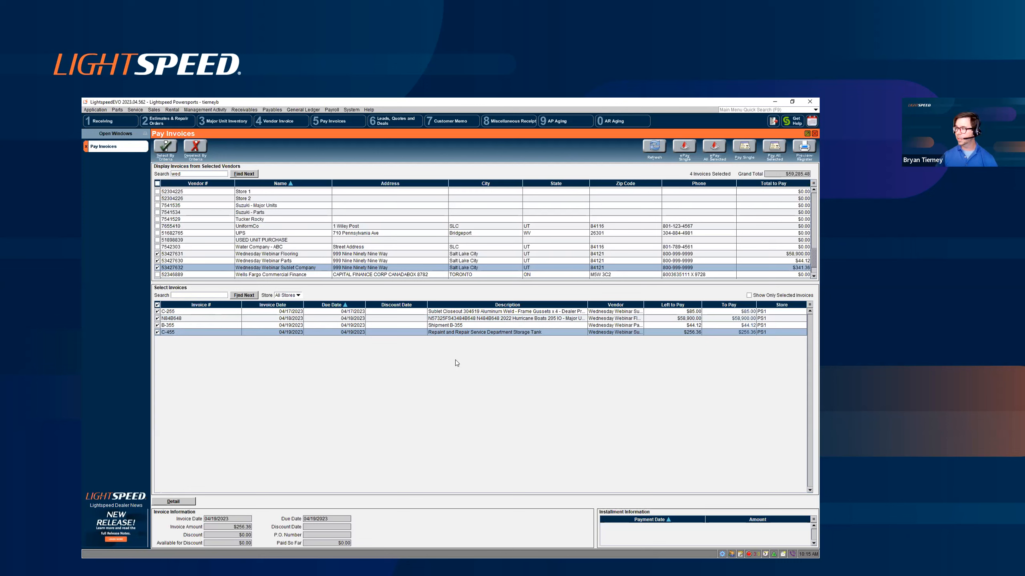
pyautogui.click(772, 148)
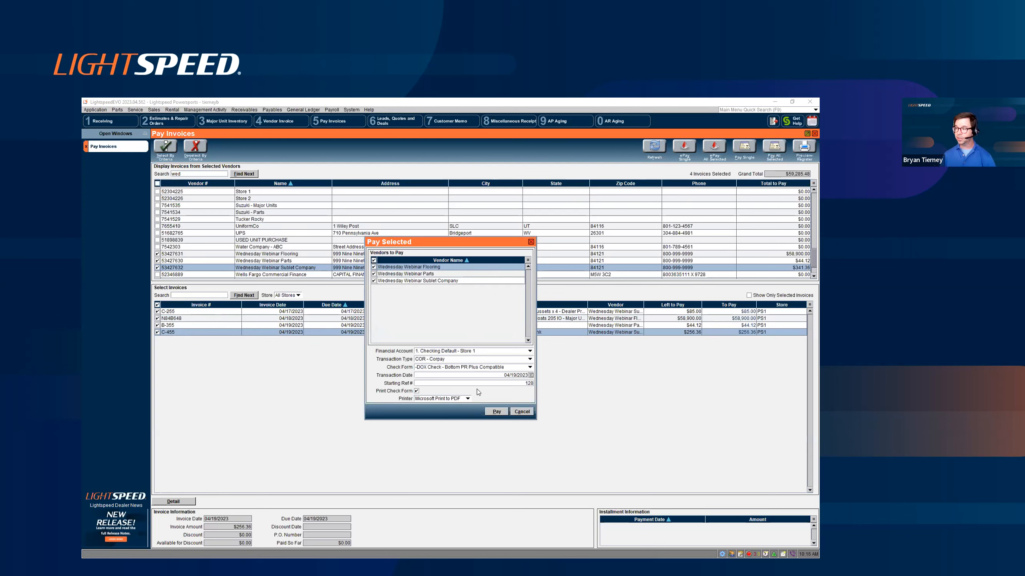
pyautogui.click(487, 351)
pyautogui.click(483, 355)
pyautogui.click(482, 362)
pyautogui.click(456, 366)
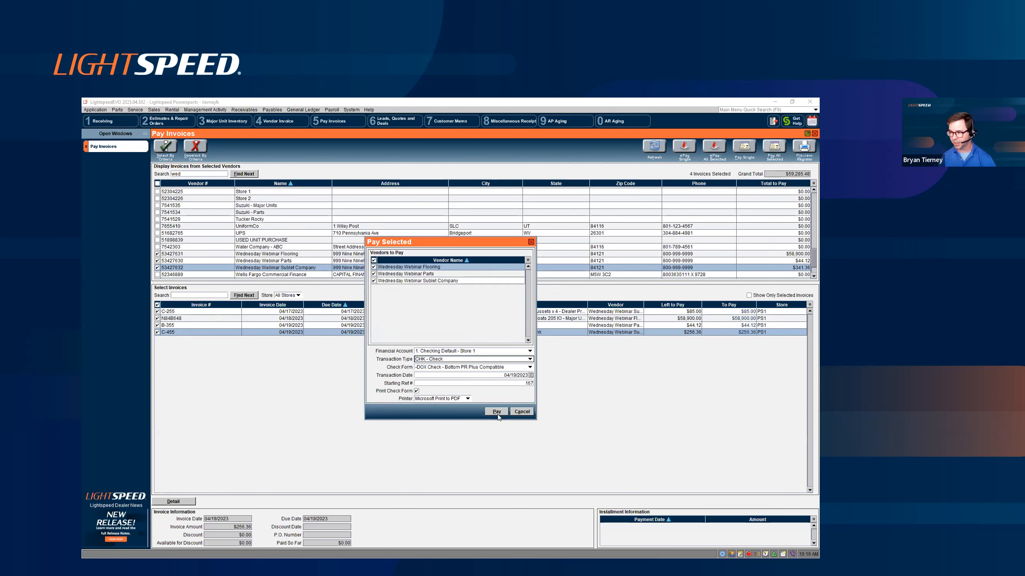
pyautogui.click(530, 243)
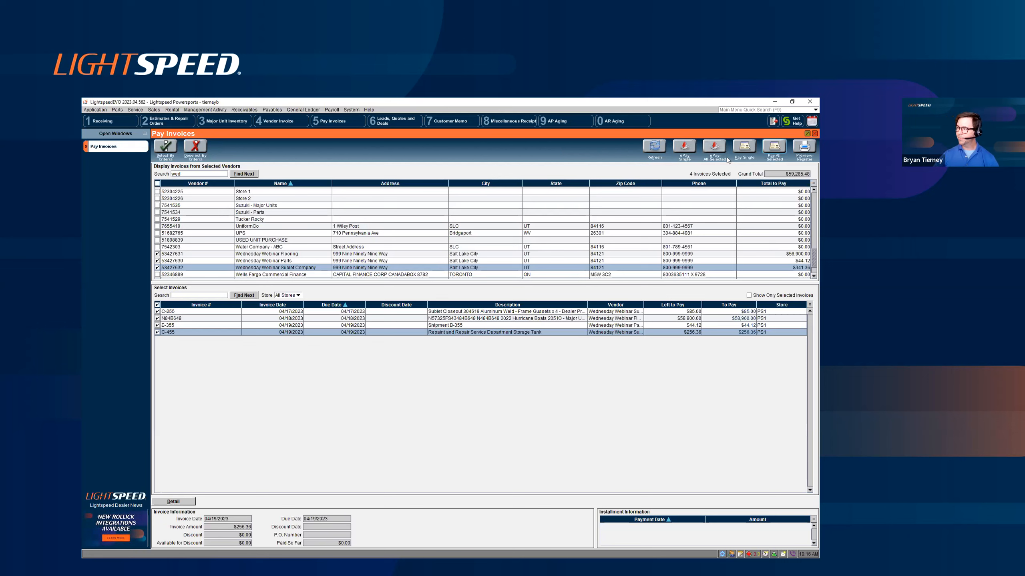
# - Pay all selected invoices from 1. Checking Default - Store 1 with transaction type CHK - Check and Print Check Form turned off
pyautogui.click(773, 148)
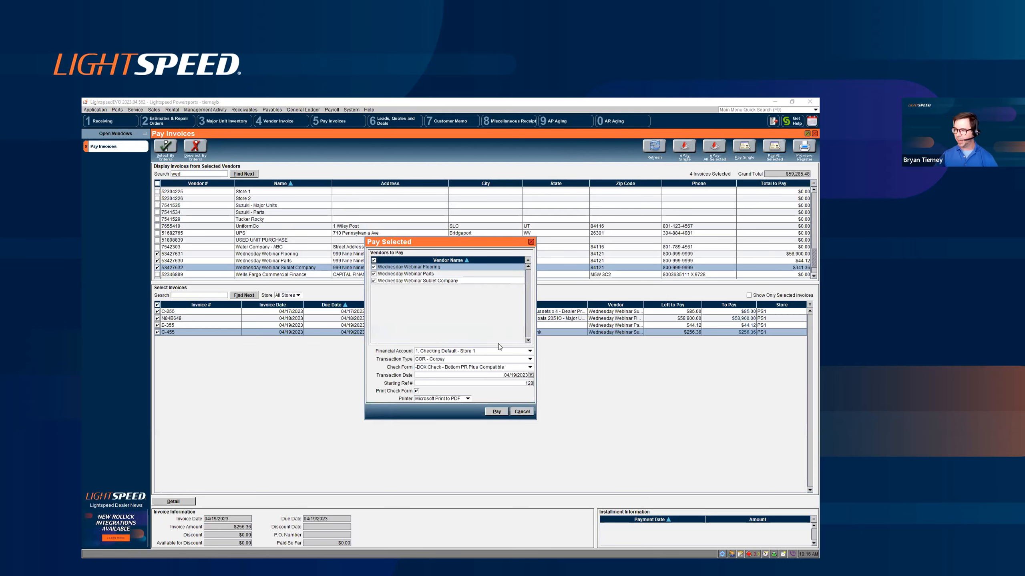
pyautogui.click(494, 353)
pyautogui.click(479, 358)
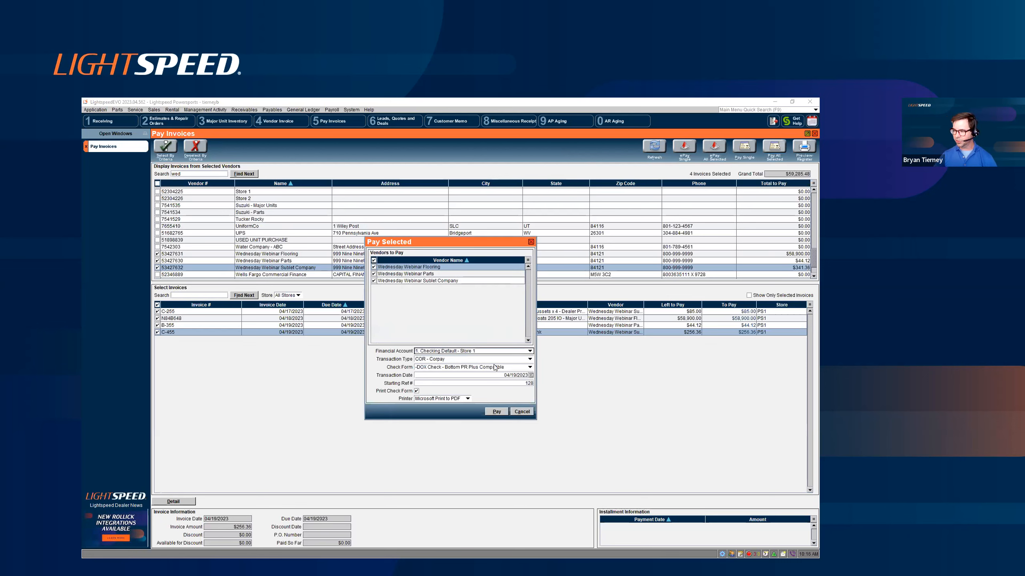
pyautogui.click(492, 384)
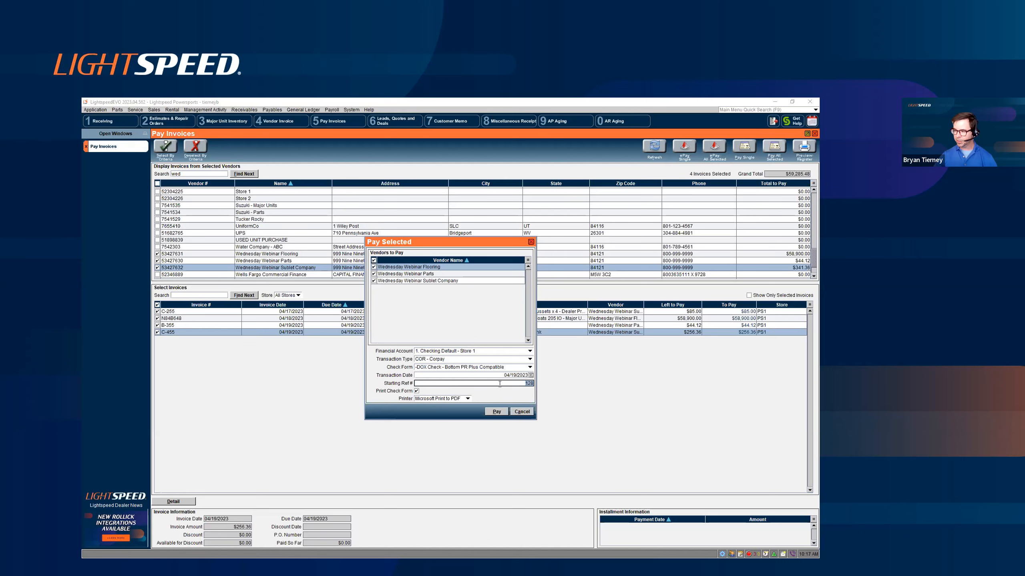
pyautogui.click(451, 360)
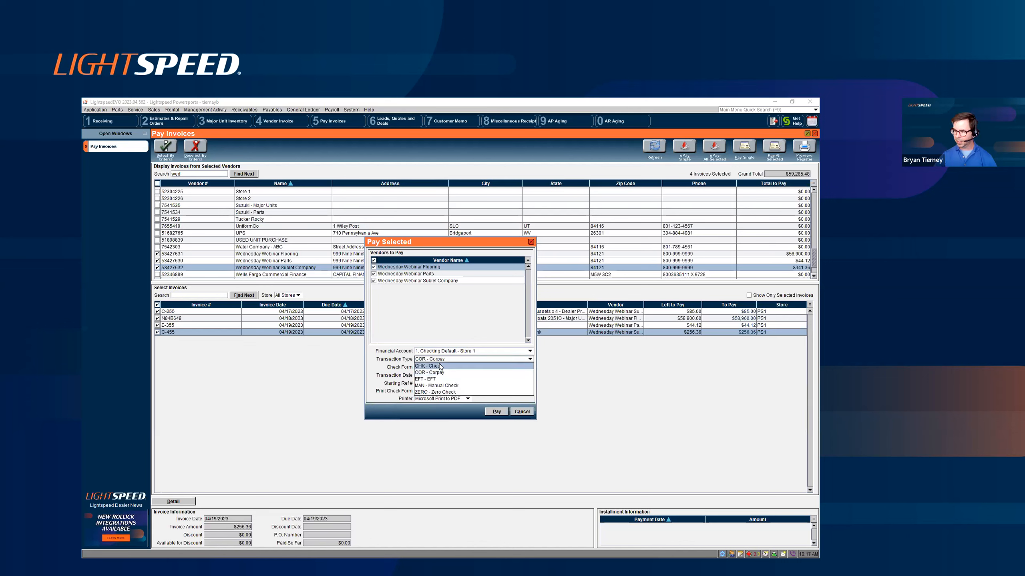
pyautogui.click(440, 367)
pyautogui.click(417, 391)
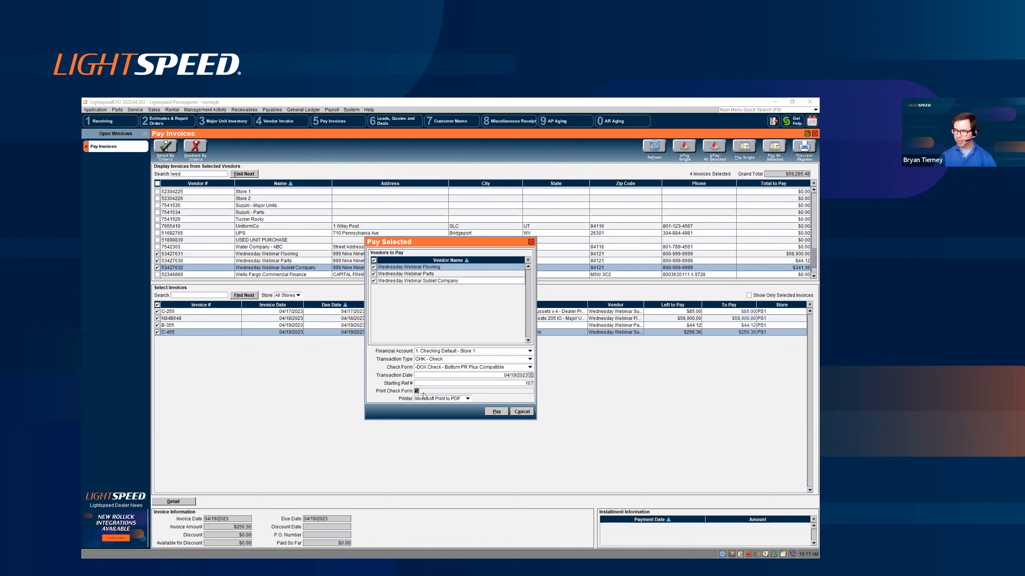
pyautogui.click(493, 413)
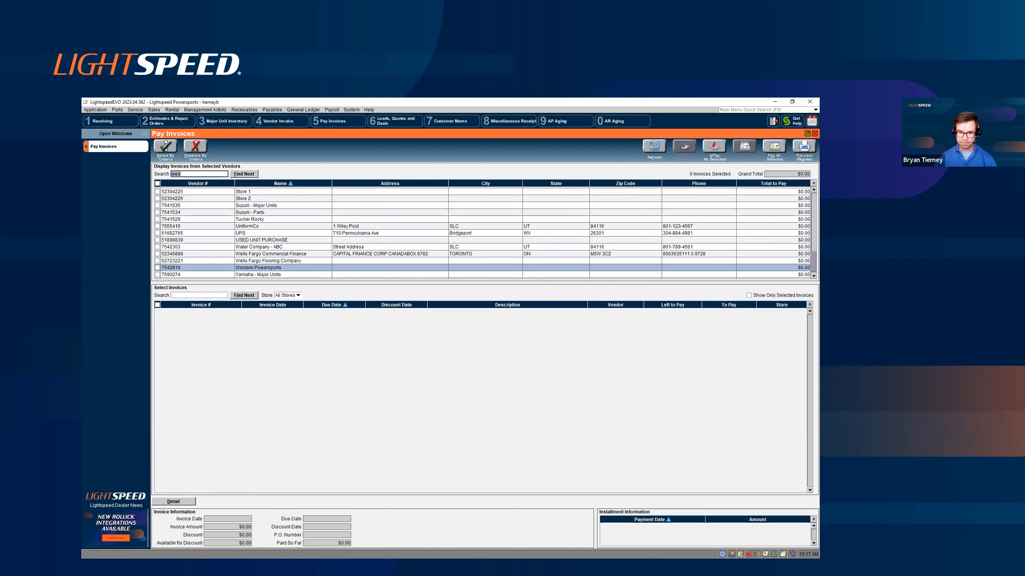
pyautogui.hotkey('alt', 'Tab')
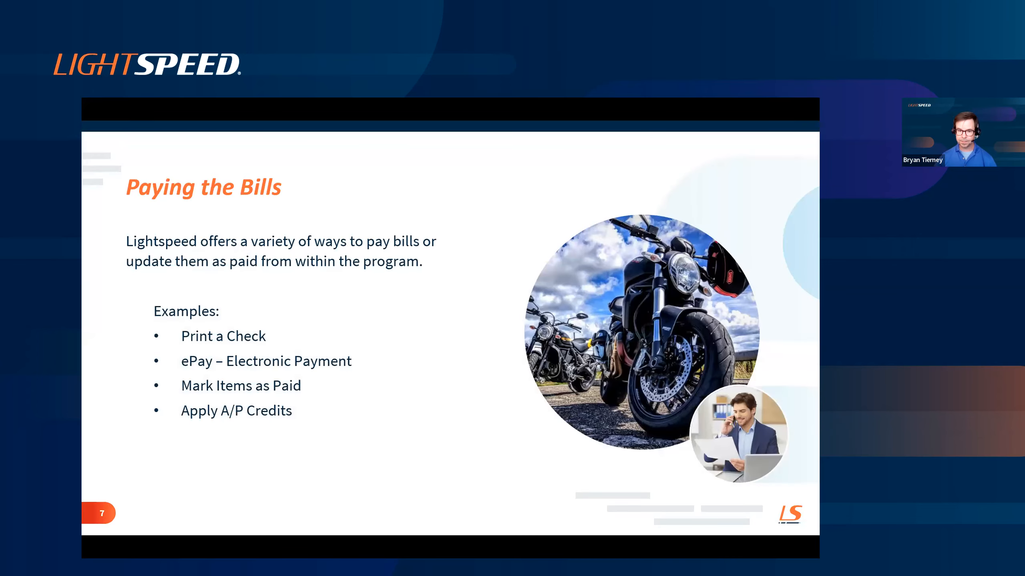
pyautogui.press('Right')
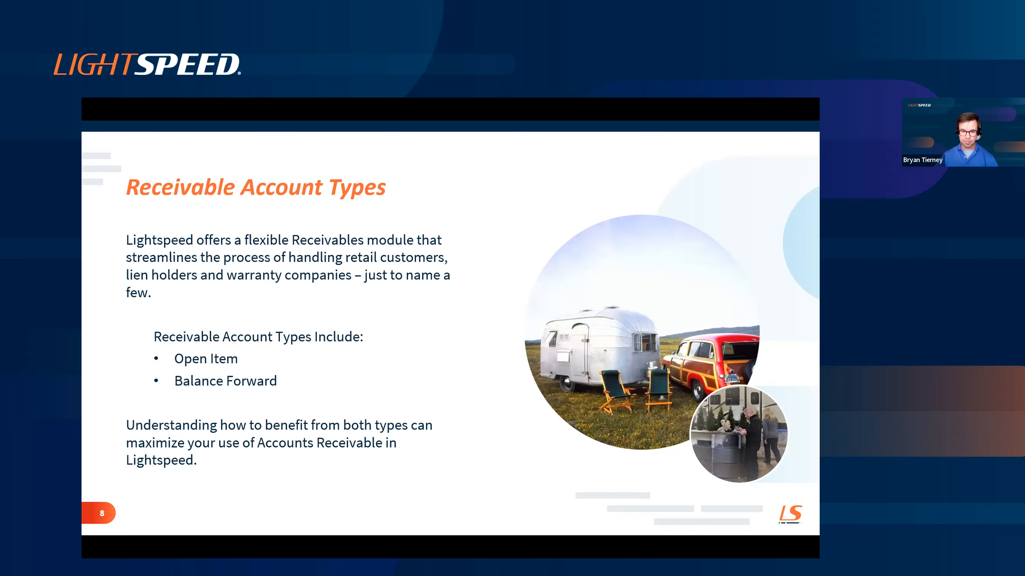
pyautogui.hotkey('alt', 'Tab')
# - Close the invoice payment window, search the AR customers for "wed" and open the Wednesday Webinar Financial Holdings record
pyautogui.click(87, 147)
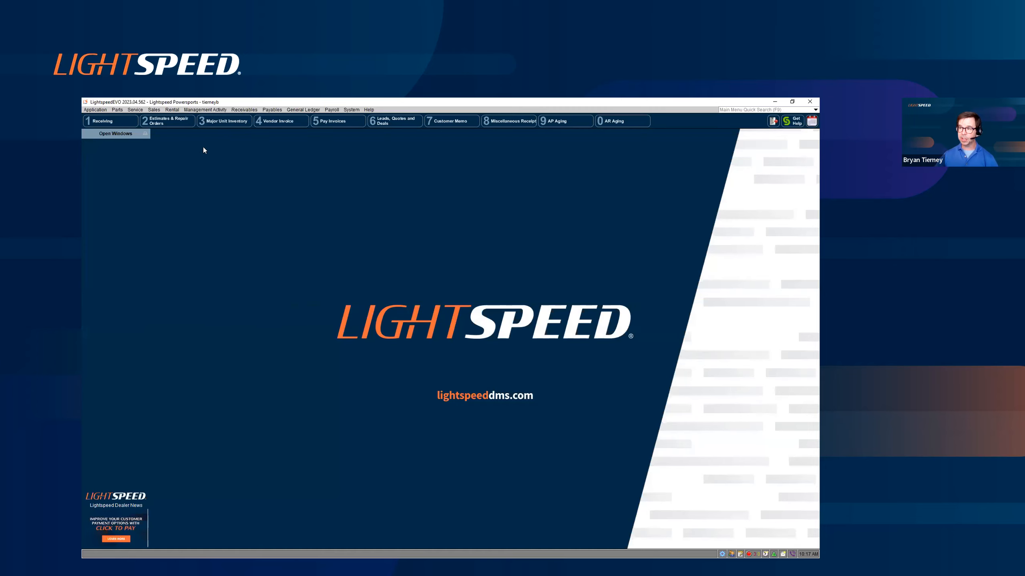
pyautogui.click(247, 111)
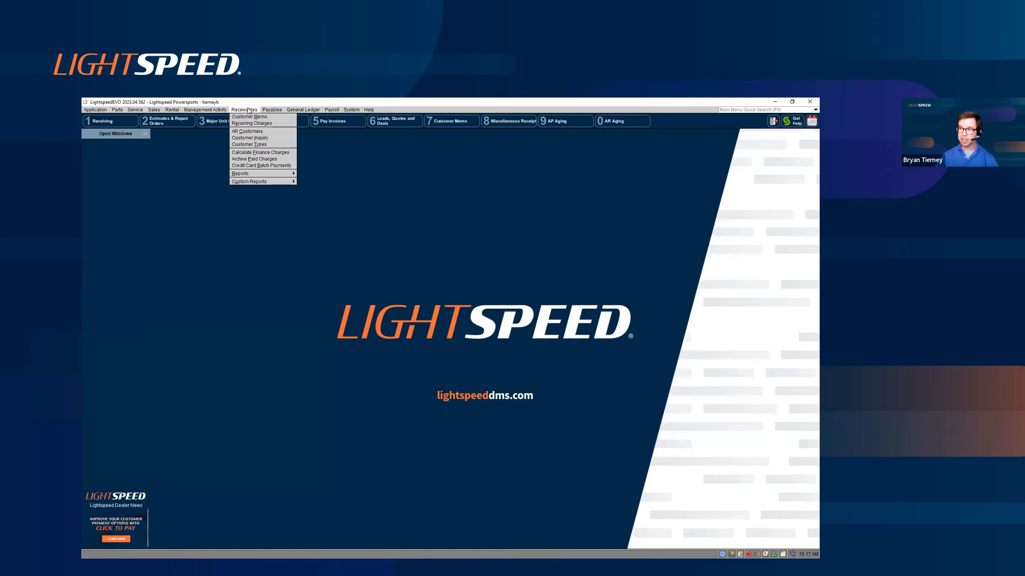
pyautogui.click(247, 131)
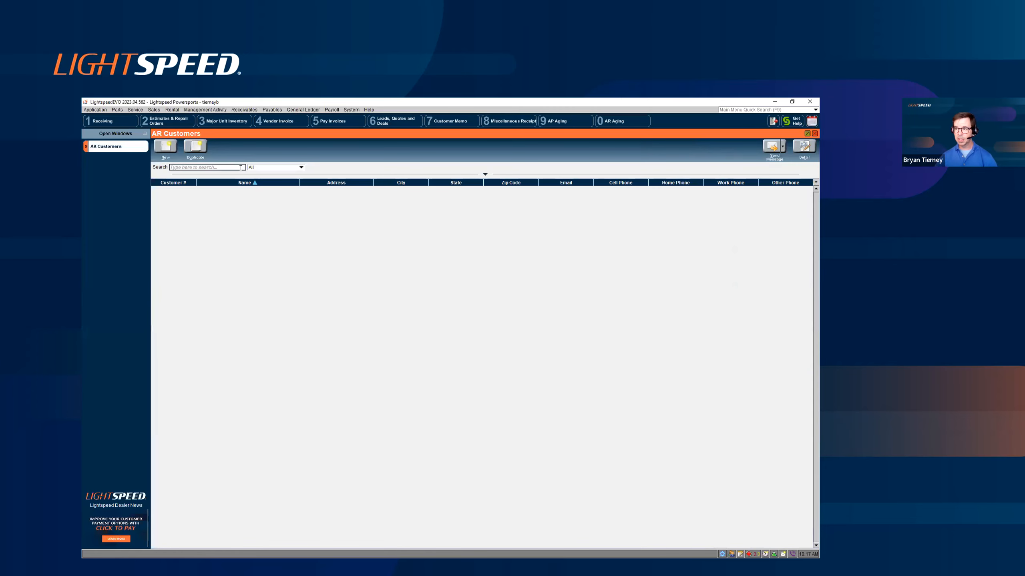
pyautogui.write('wed')
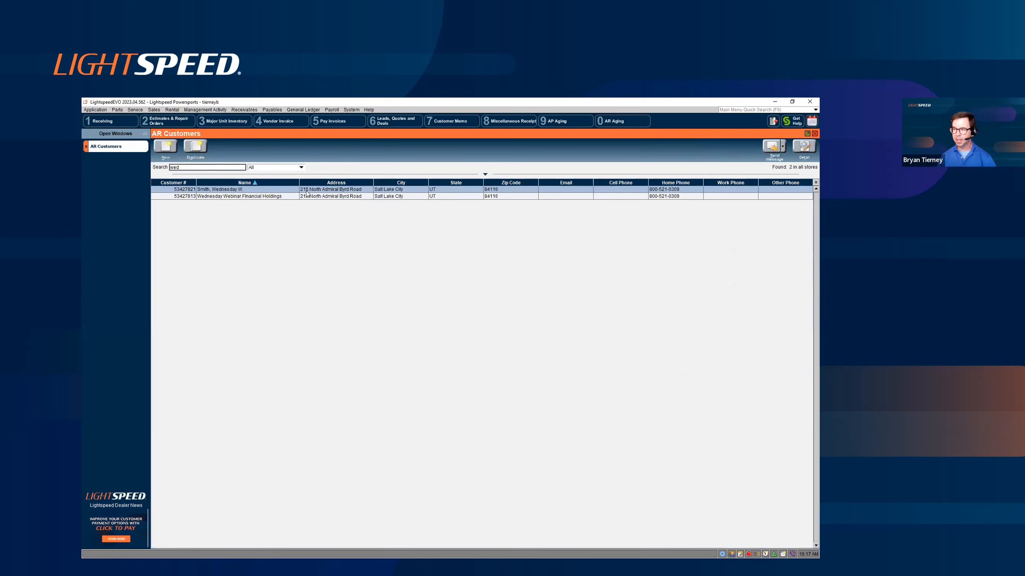
pyautogui.click(289, 197)
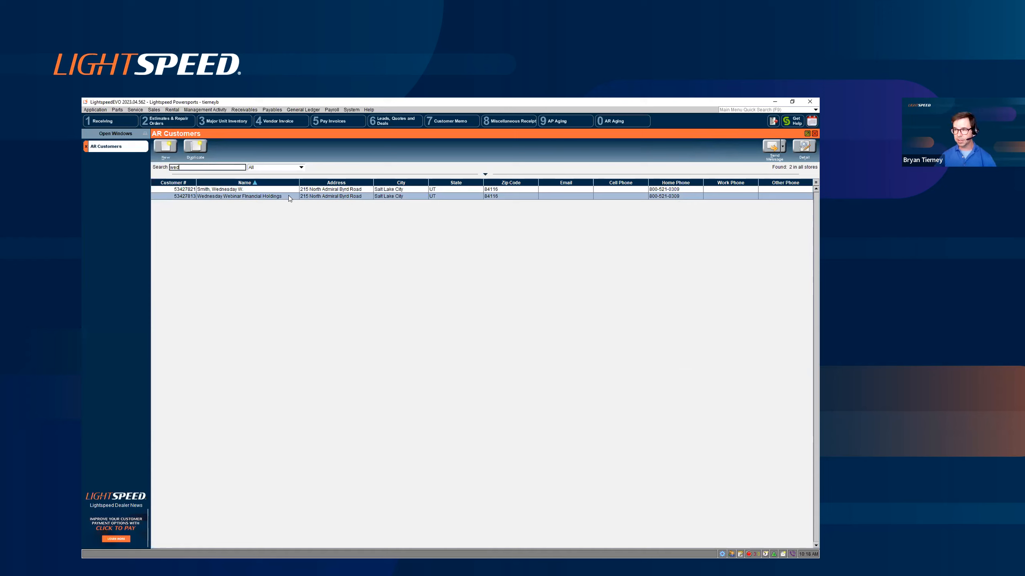
pyautogui.doubleClick(288, 196)
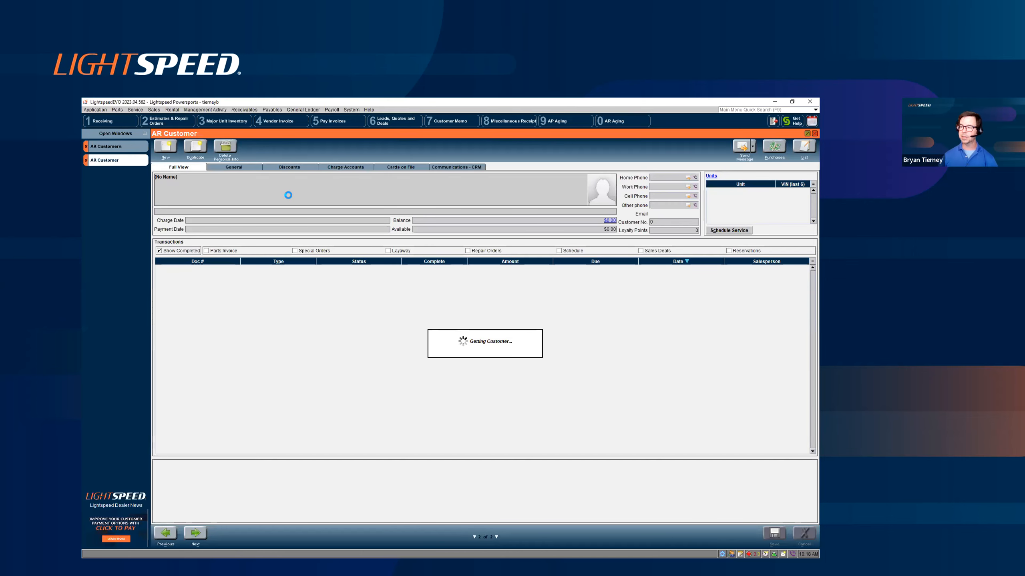
# - Examine the customer's charge account settings and the available account types, including Open Item and Balance Forward, keeping Open Item
pyautogui.click(359, 168)
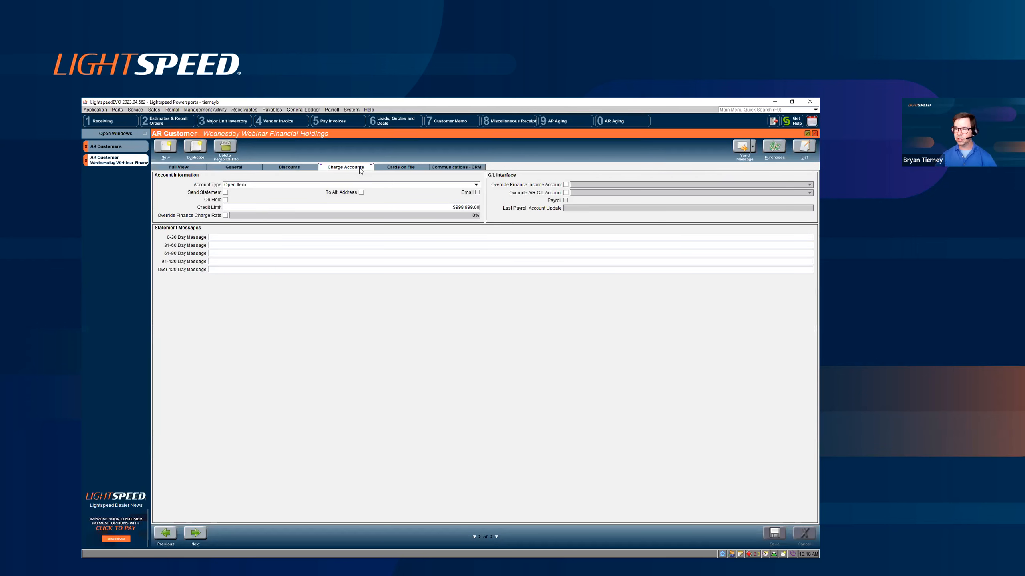
pyautogui.click(347, 187)
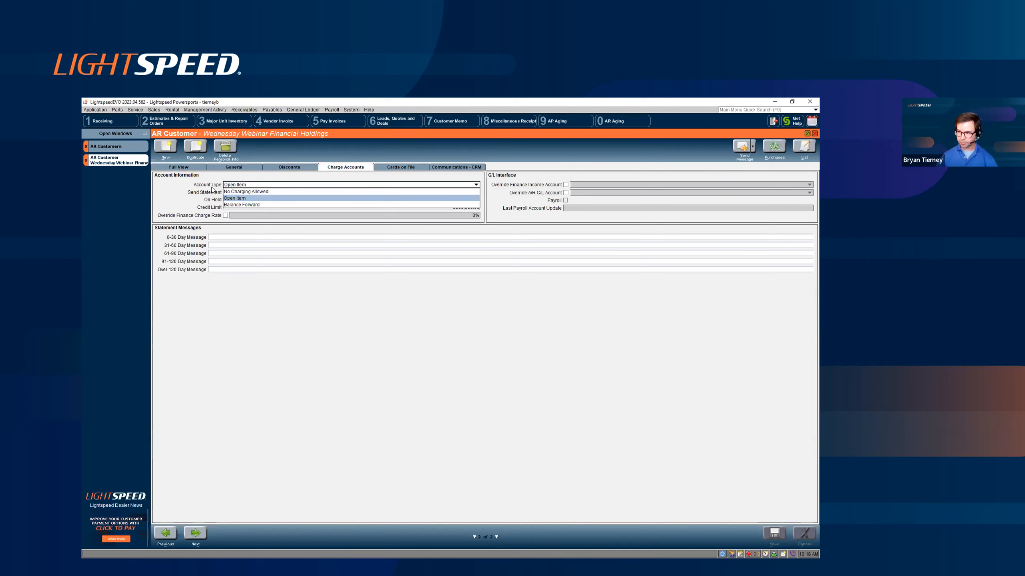
pyautogui.click(177, 190)
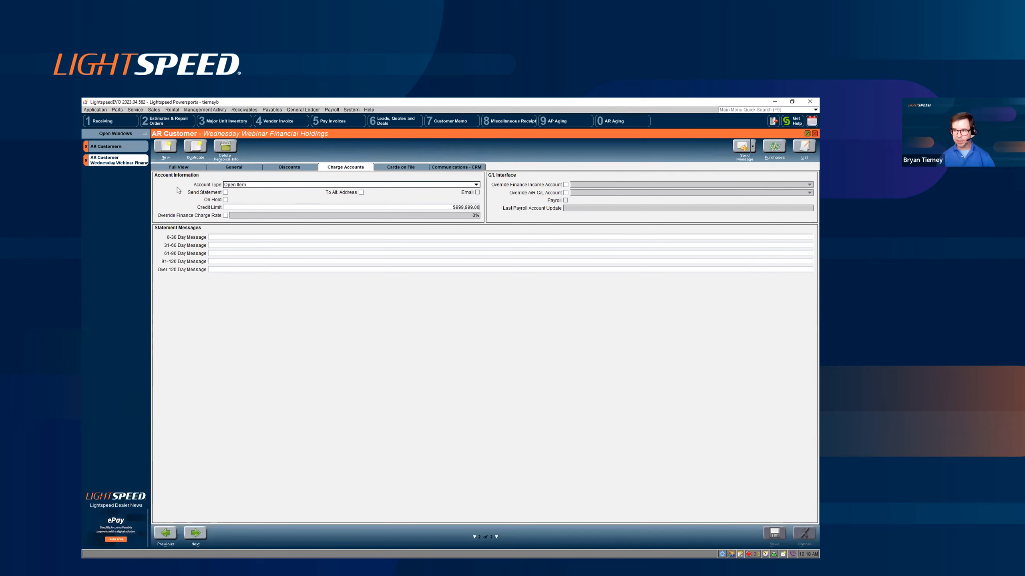
pyautogui.click(255, 186)
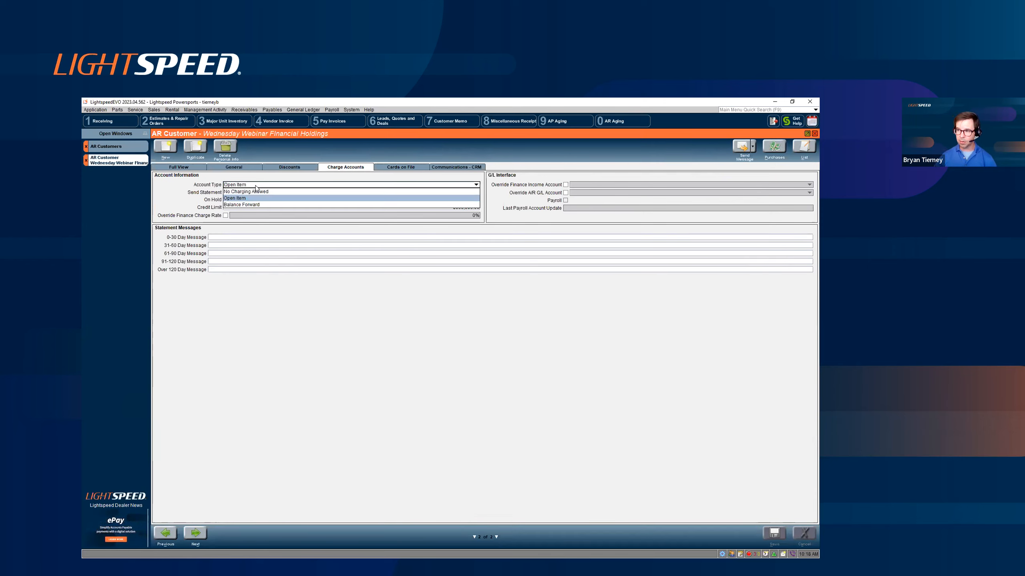
pyautogui.click(180, 195)
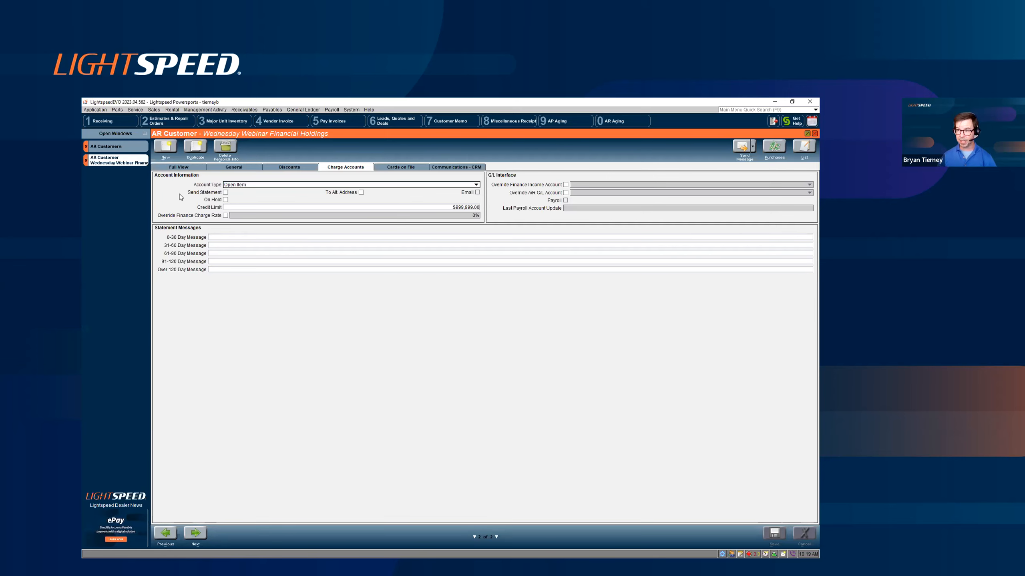
pyautogui.click(250, 185)
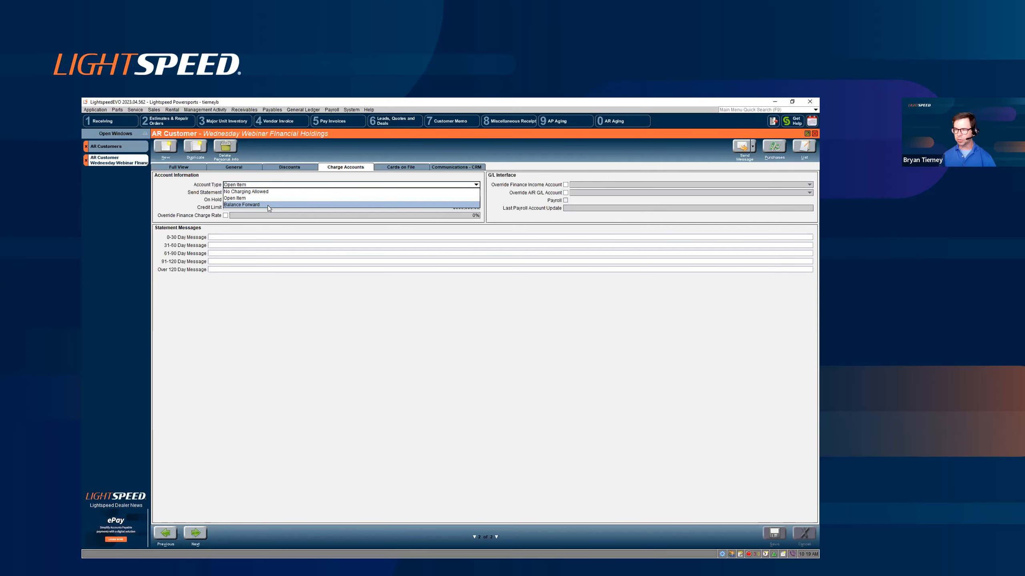
pyautogui.click(189, 196)
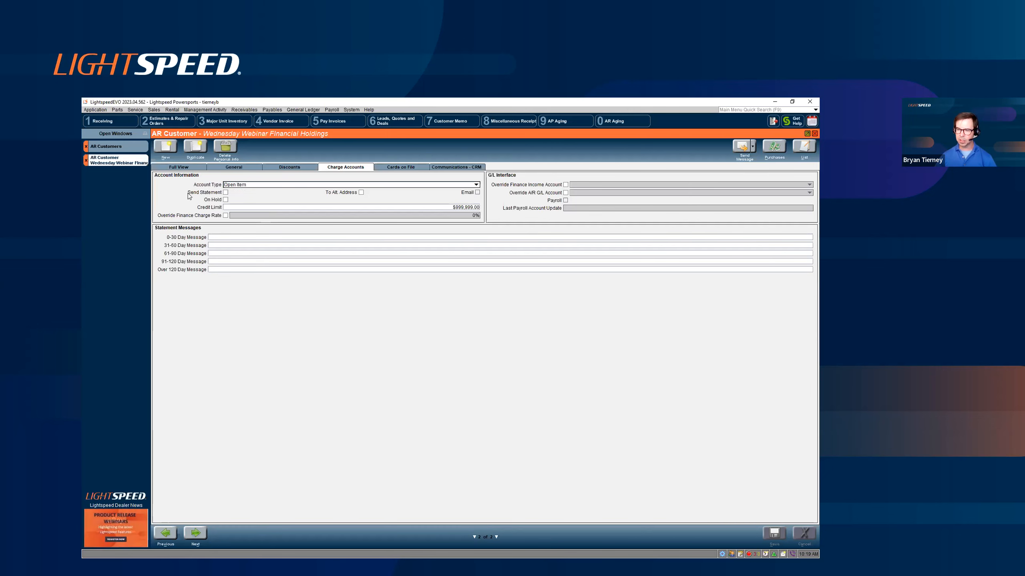
# - Close the AR customer windows, start a parts invoice and recall the on-hold invoice with four lines for the individual Wednesday webinar customer
pyautogui.click(86, 161)
pyautogui.click(85, 149)
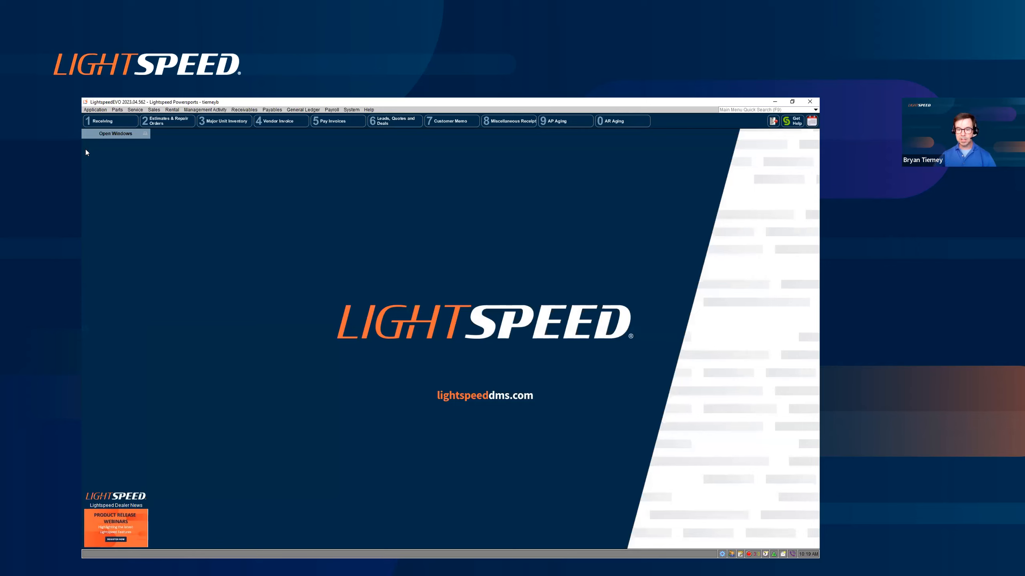
pyautogui.click(117, 110)
pyautogui.click(125, 117)
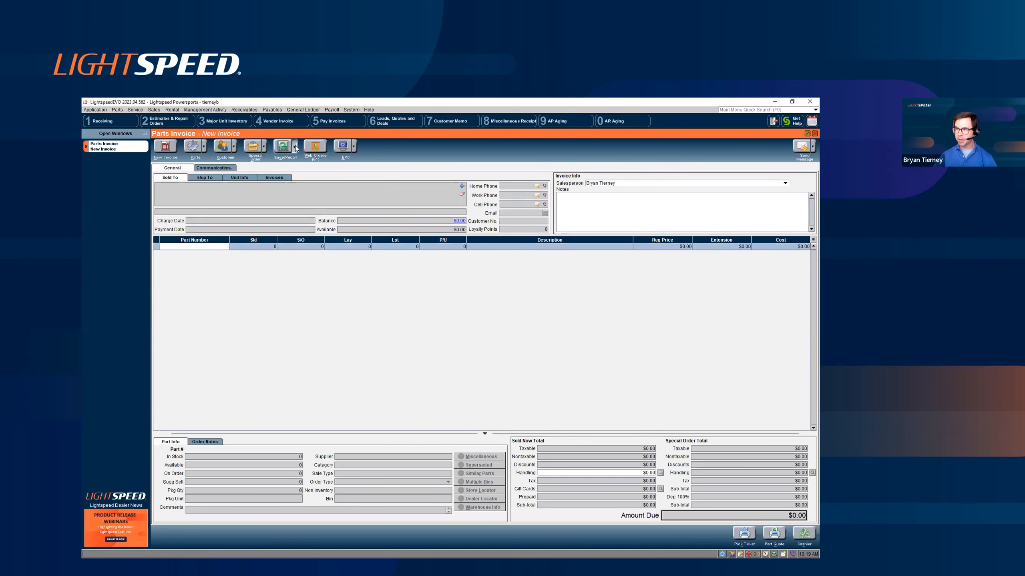
pyautogui.click(295, 147)
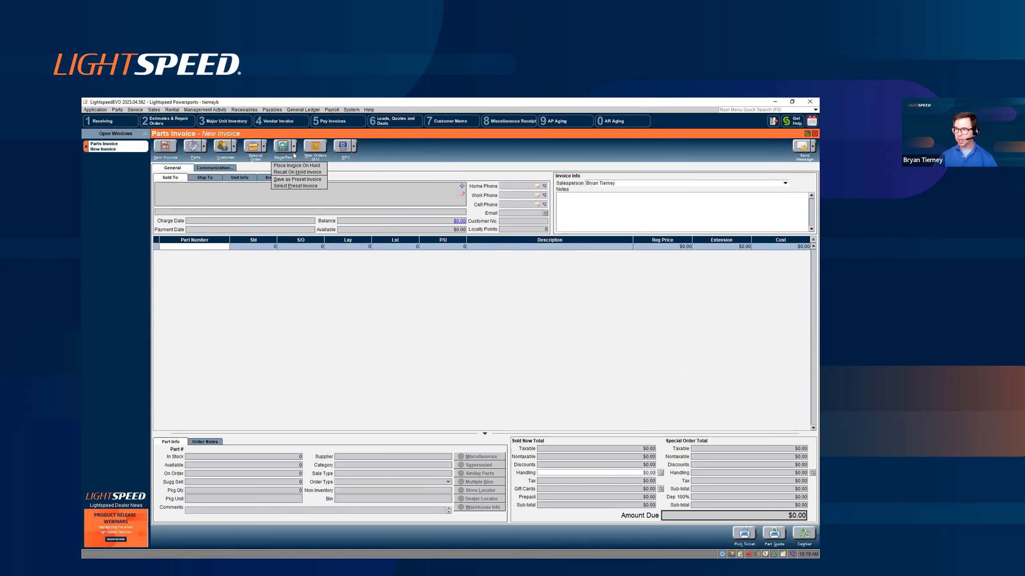
pyautogui.click(299, 173)
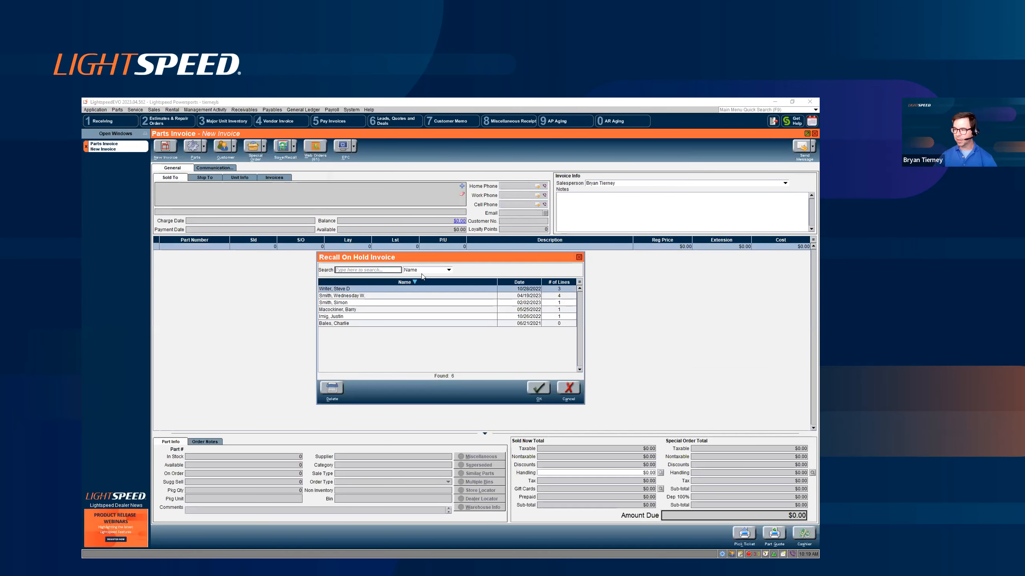
pyautogui.click(354, 296)
pyautogui.click(539, 388)
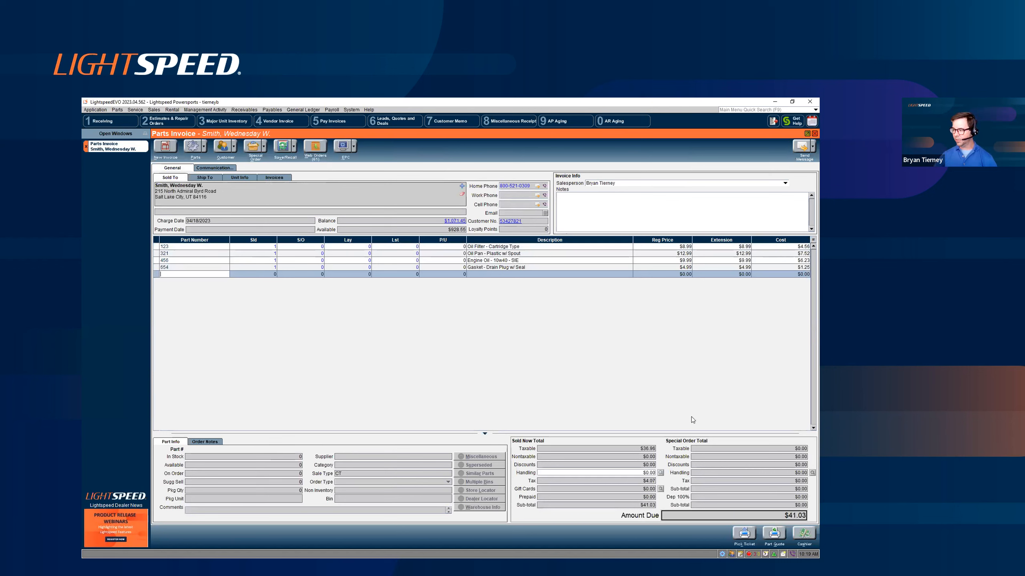
# - Cashier the parts invoice with A/R Charge as the method of payment and close the parts invoice window
pyautogui.click(804, 534)
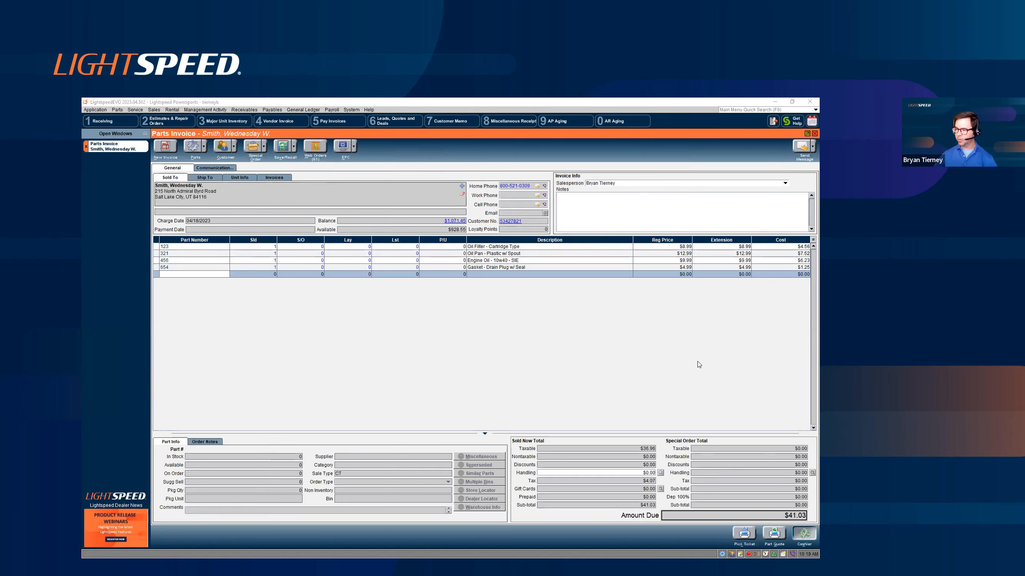
pyautogui.click(459, 313)
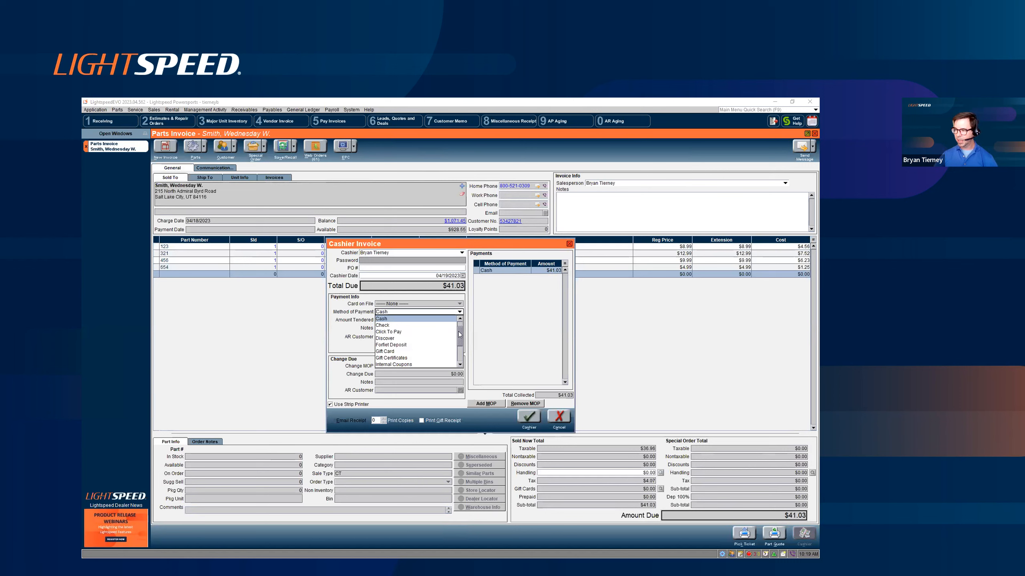
pyautogui.click(448, 325)
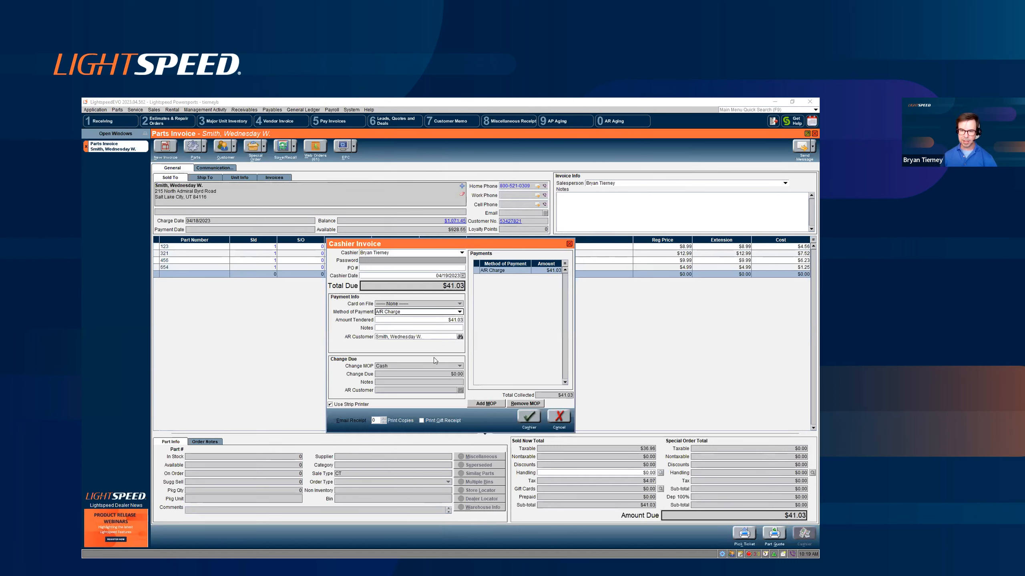
pyautogui.click(532, 416)
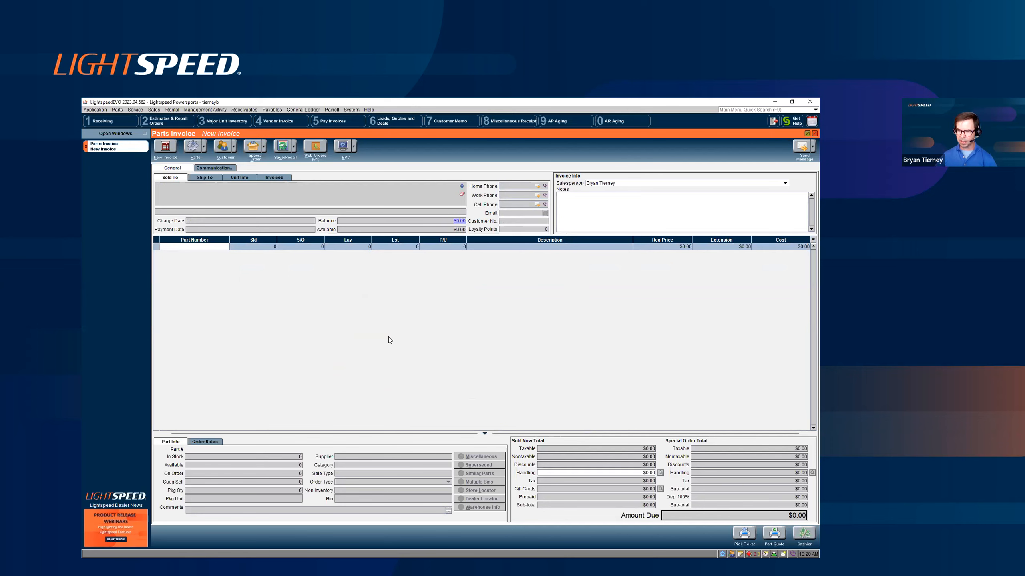
pyautogui.click(86, 147)
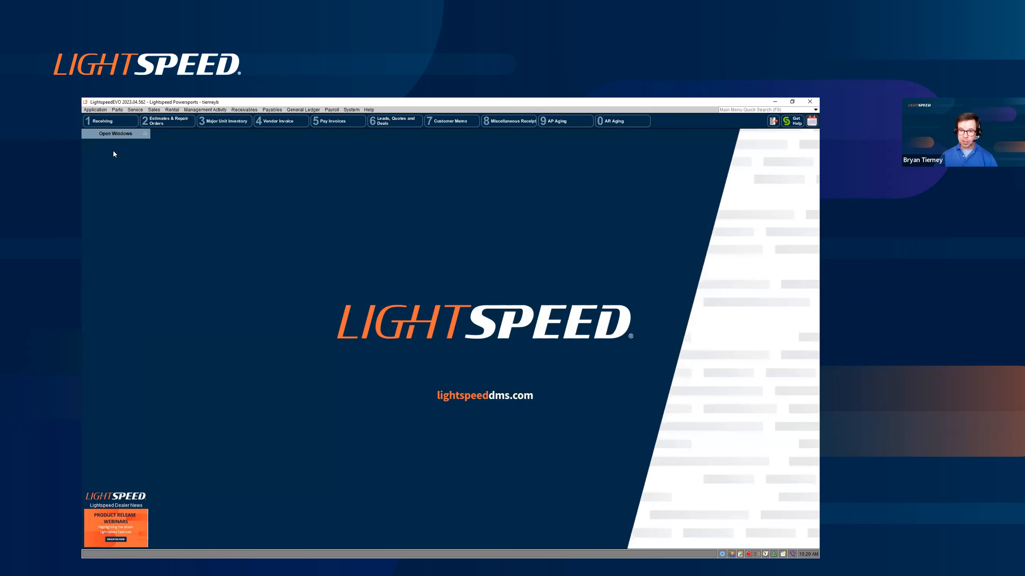
# - Search the leads, quotes and deals by the buyer's surname and open the buyer's current deal
pyautogui.click(153, 110)
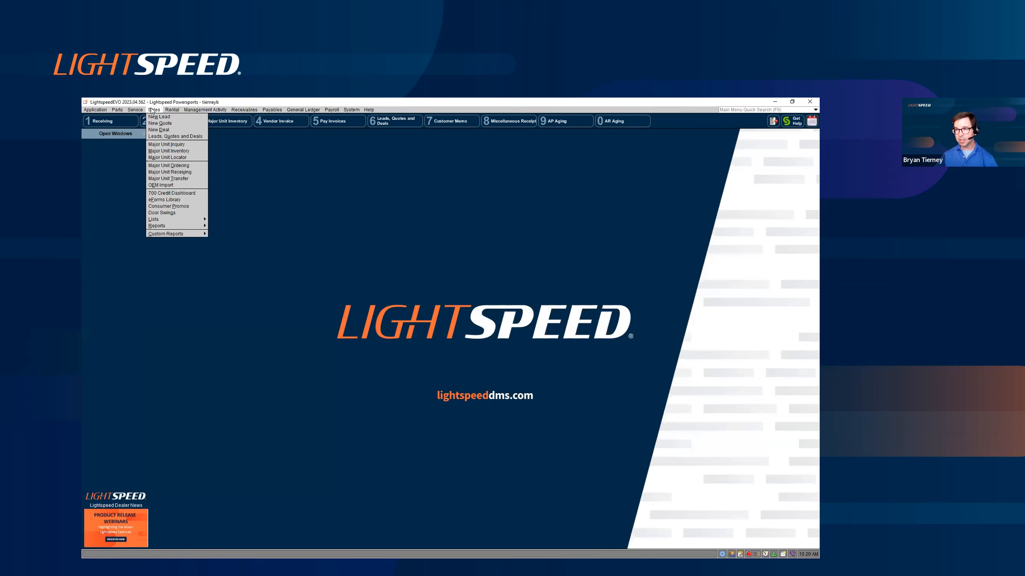
pyautogui.click(164, 138)
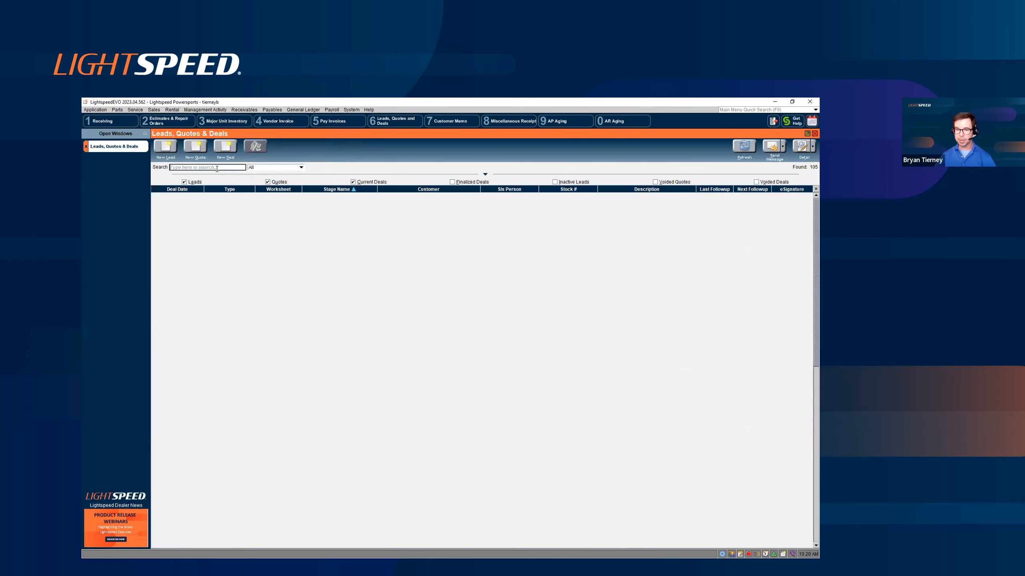
pyautogui.write('emig')
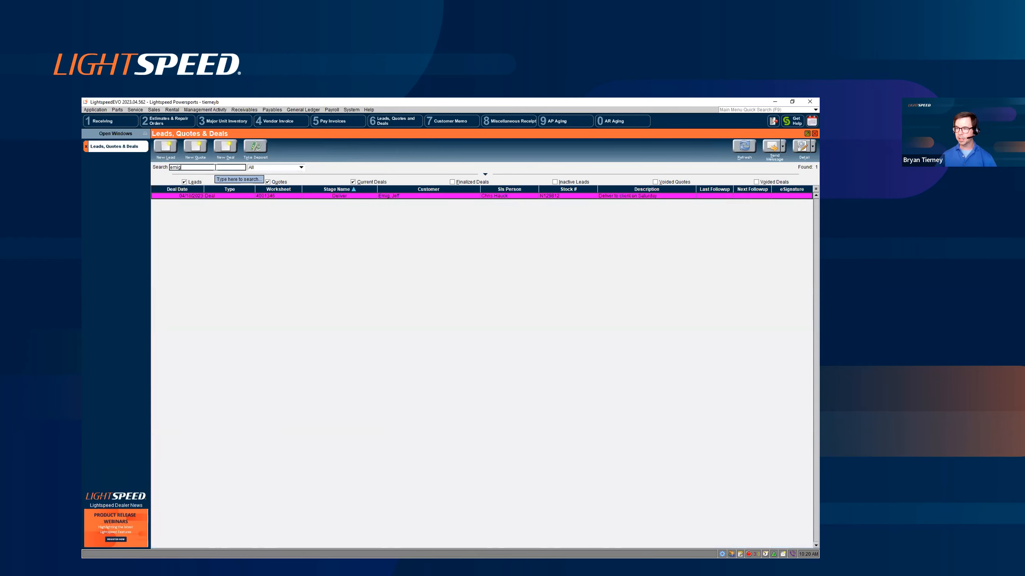
pyautogui.doubleClick(281, 197)
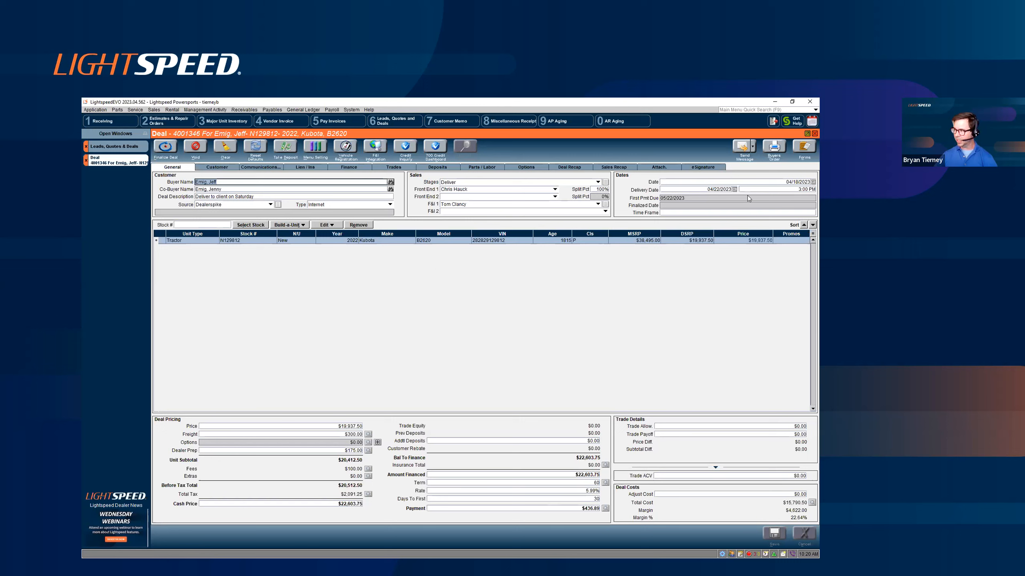
# - Start finalizing the 2022 Kubota tractor deal and set its method of payment to A/R Charge
pyautogui.click(159, 149)
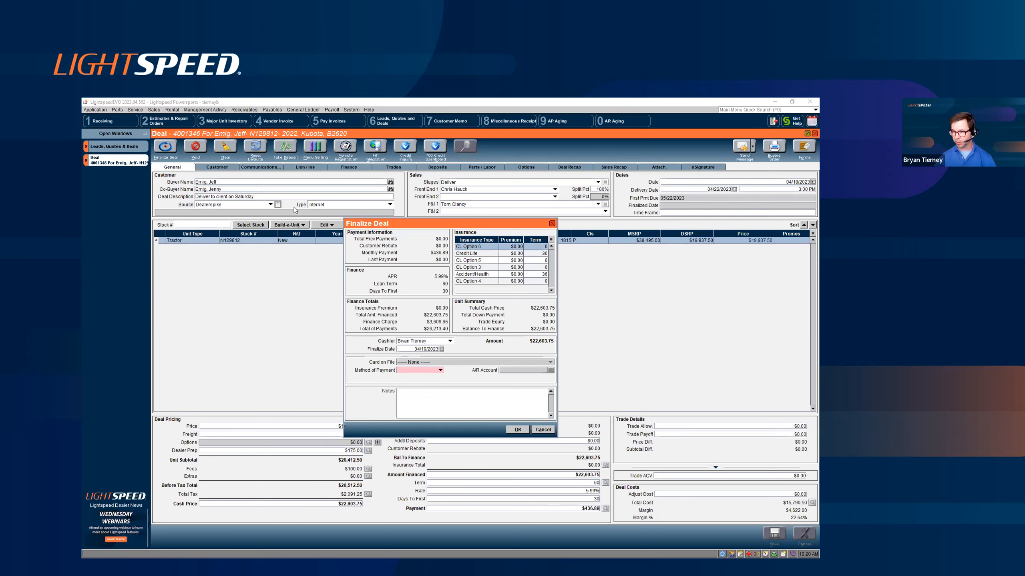
pyautogui.click(440, 371)
pyautogui.click(437, 383)
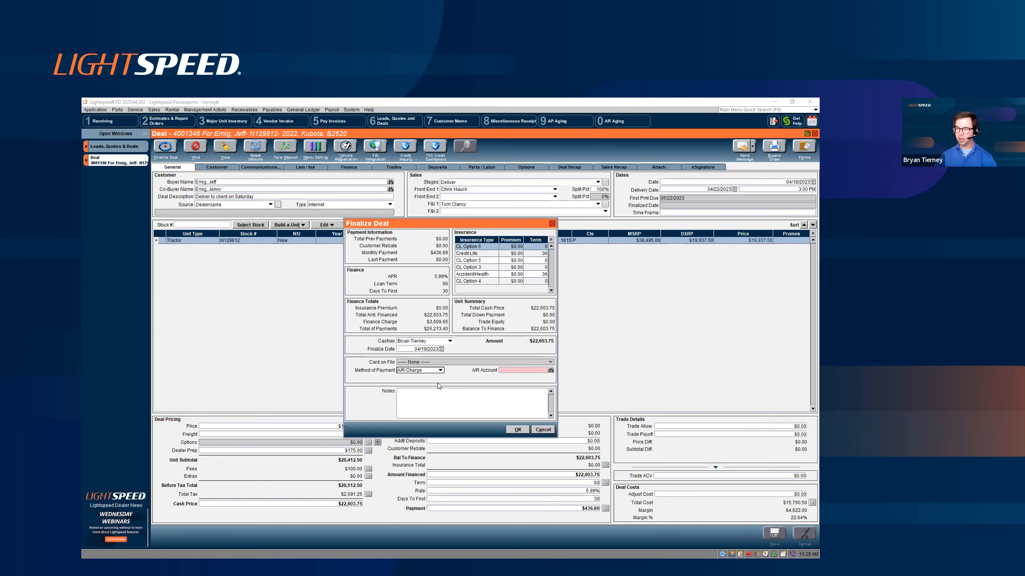
# - Look up "wed" to assign Wednesday Webinar Financial Holdings as the A/R account, finalize the deal and close the open windows
pyautogui.click(550, 371)
pyautogui.write('wed')
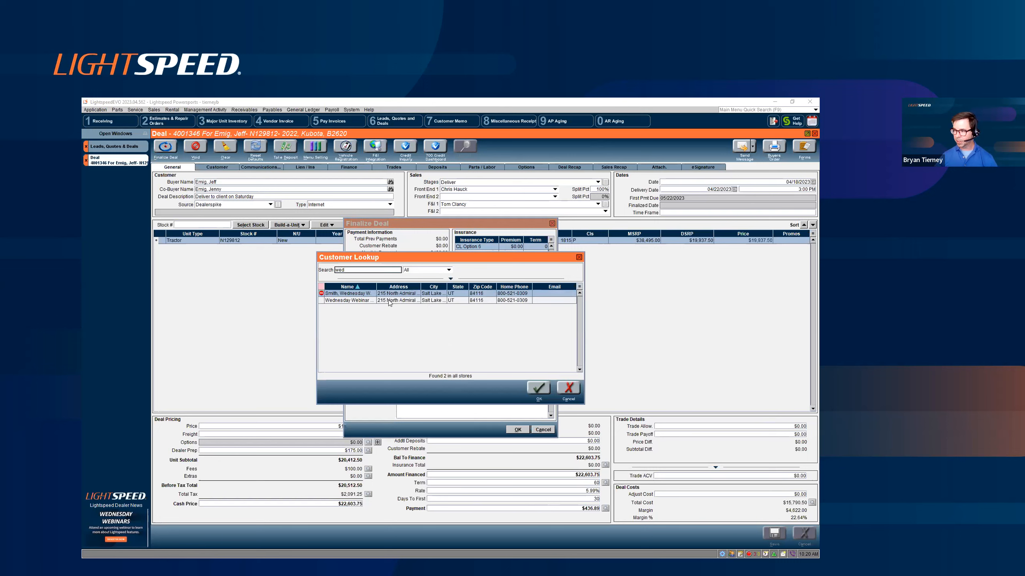
pyautogui.click(388, 300)
pyautogui.moveTo(376, 287); pyautogui.dragTo(428, 287)
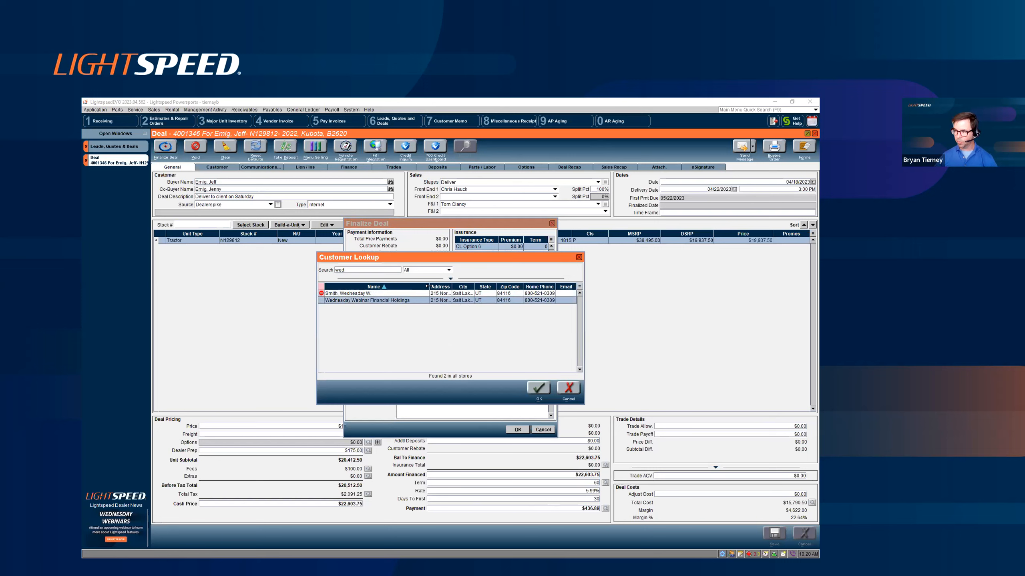
pyautogui.click(541, 387)
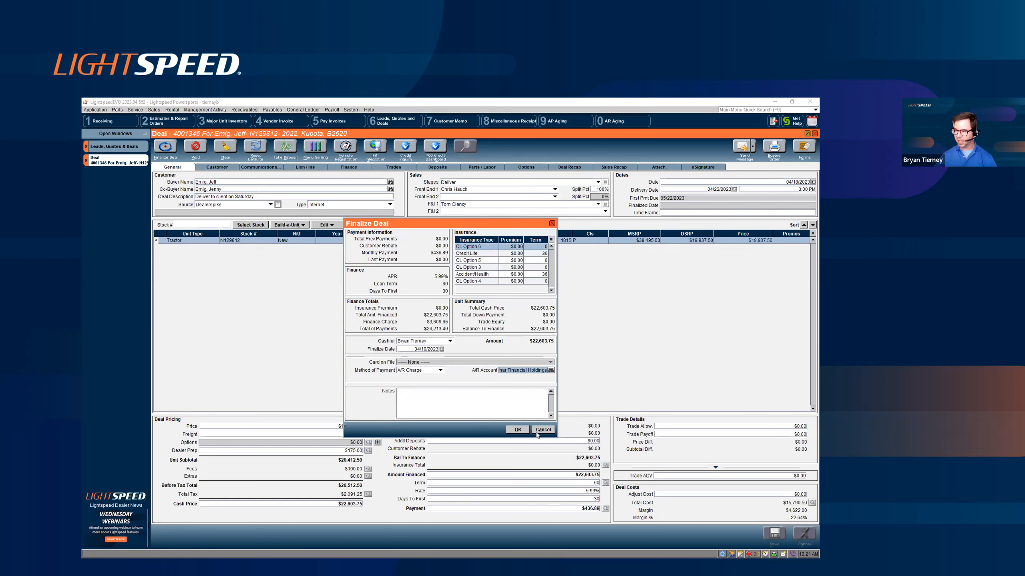
pyautogui.click(521, 430)
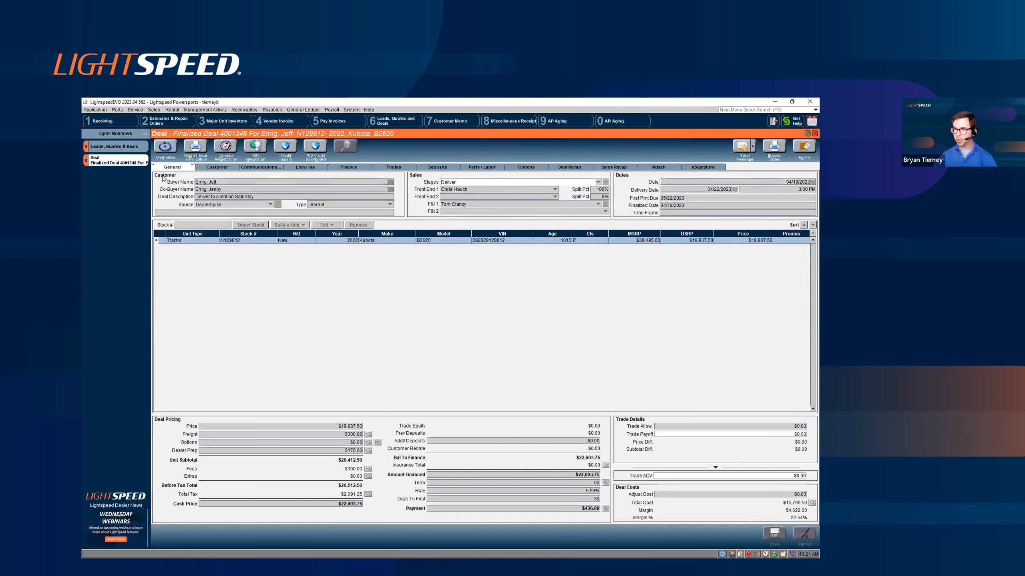
pyautogui.click(86, 148)
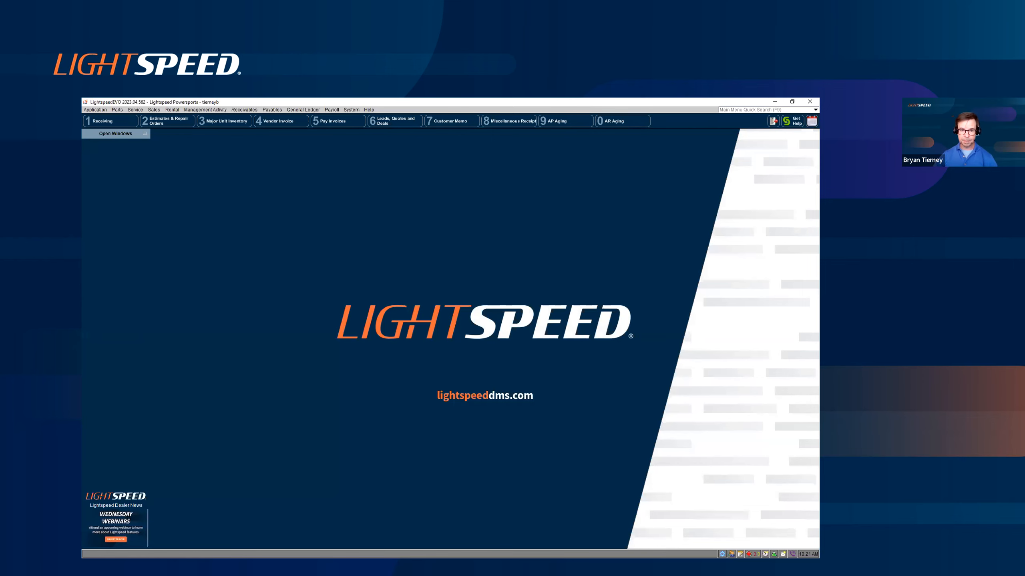
pyautogui.hotkey('alt', 'Tab')
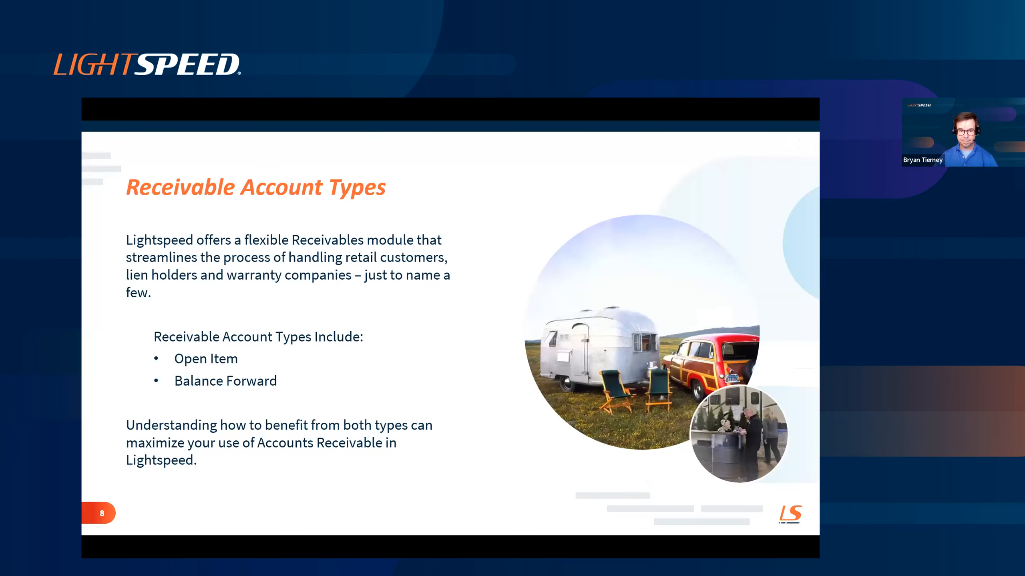
pyautogui.click(106, 320)
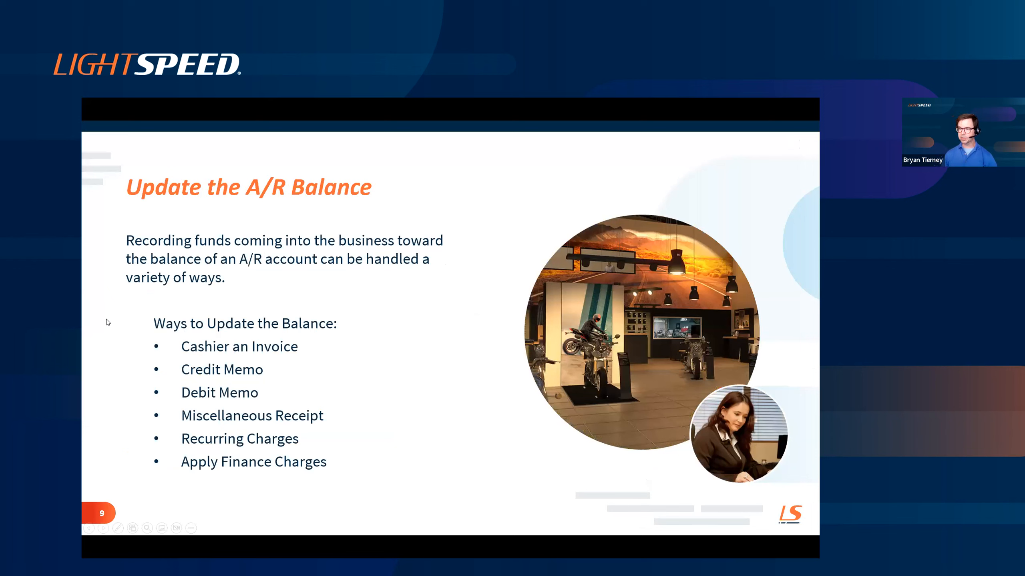
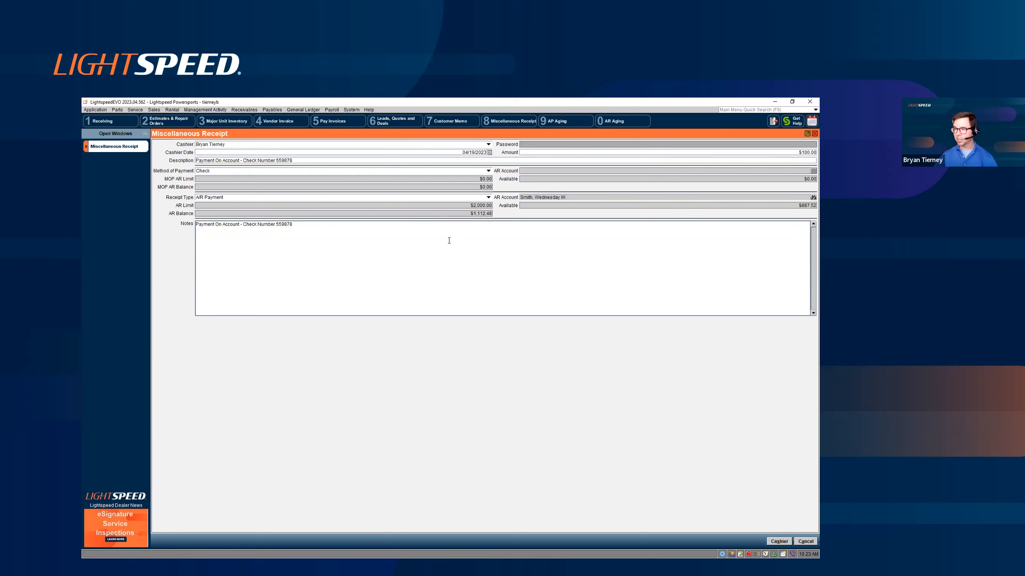
# - Cashier the $100.00 check receipt as an A/R payment on the customer's account
pyautogui.click(778, 541)
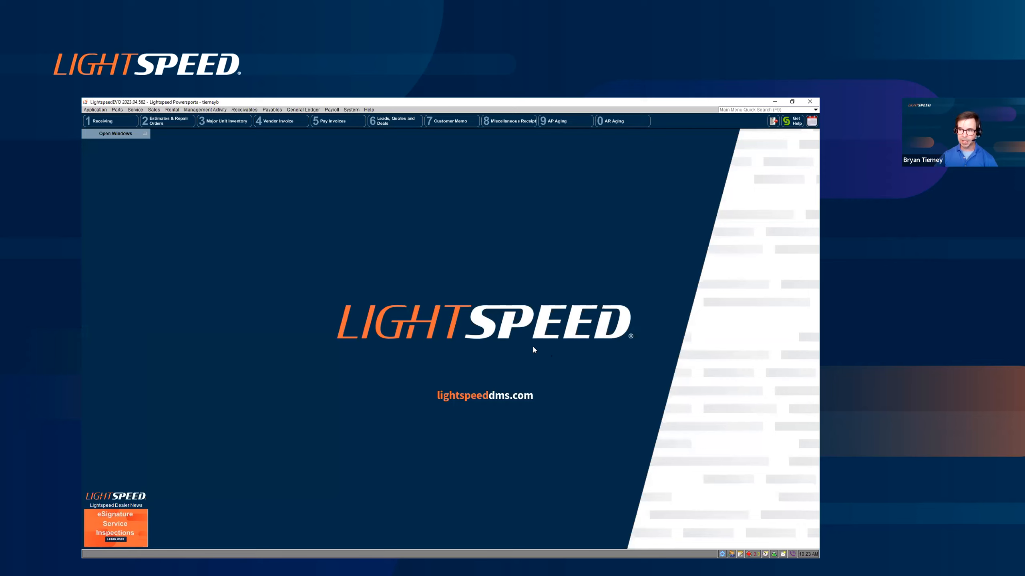
# - Start a customer memo of type Credit Memo and look up "wed" to assign Wednesday Webinar Financial Holdings as the customer
pyautogui.click(239, 111)
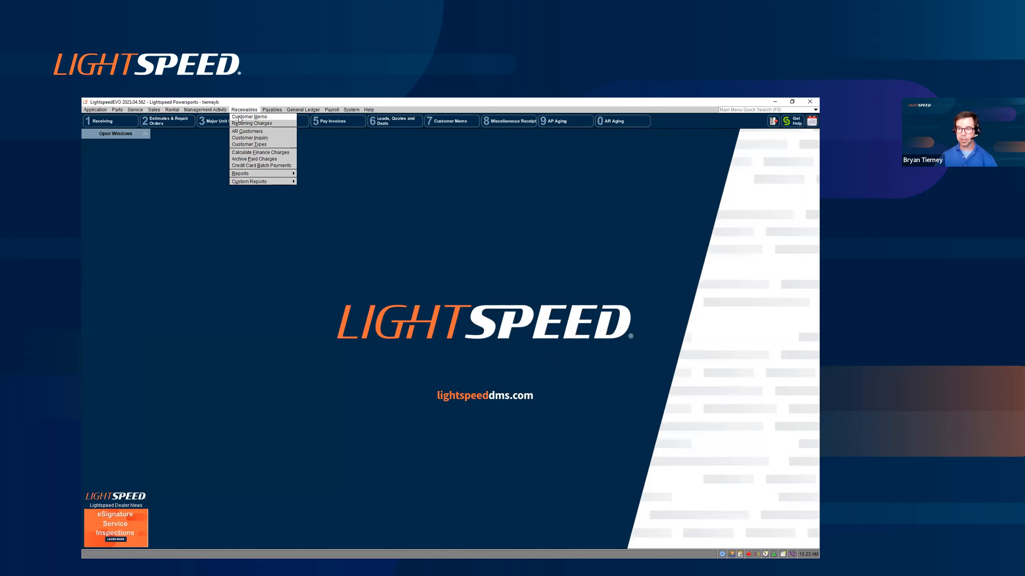
pyautogui.click(261, 117)
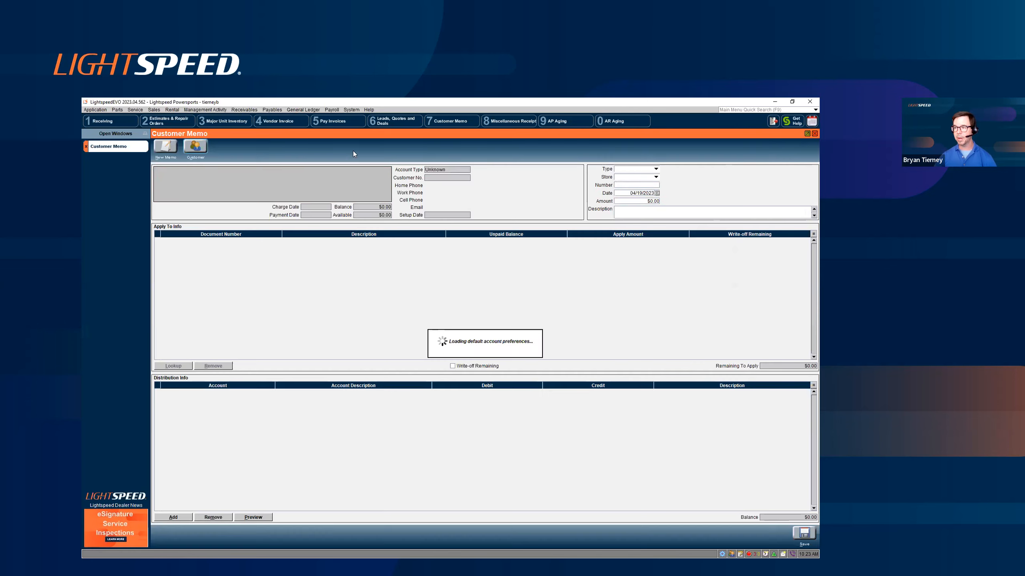
pyautogui.click(656, 168)
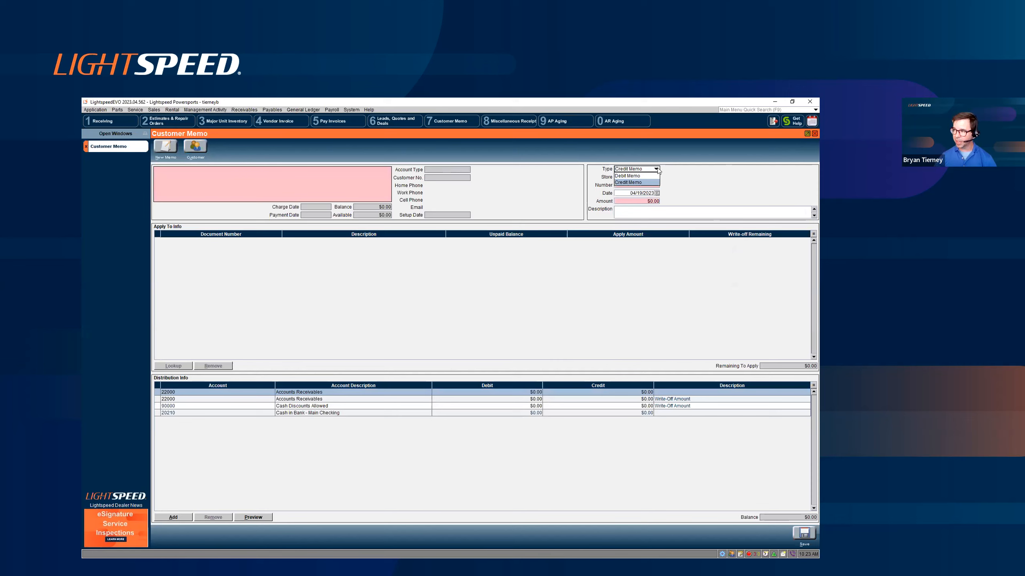
pyautogui.click(645, 182)
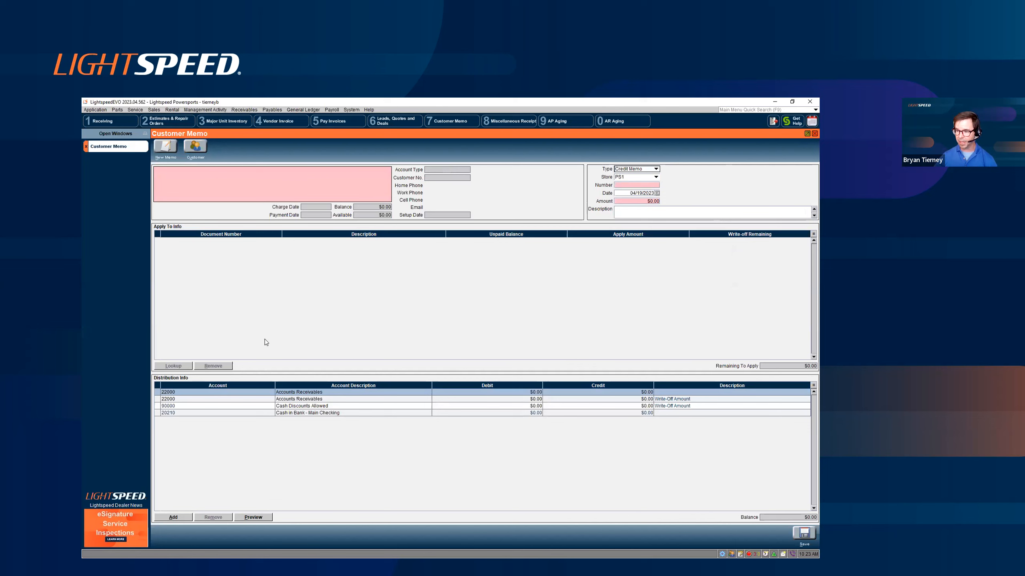
pyautogui.click(303, 190)
pyautogui.write('wed')
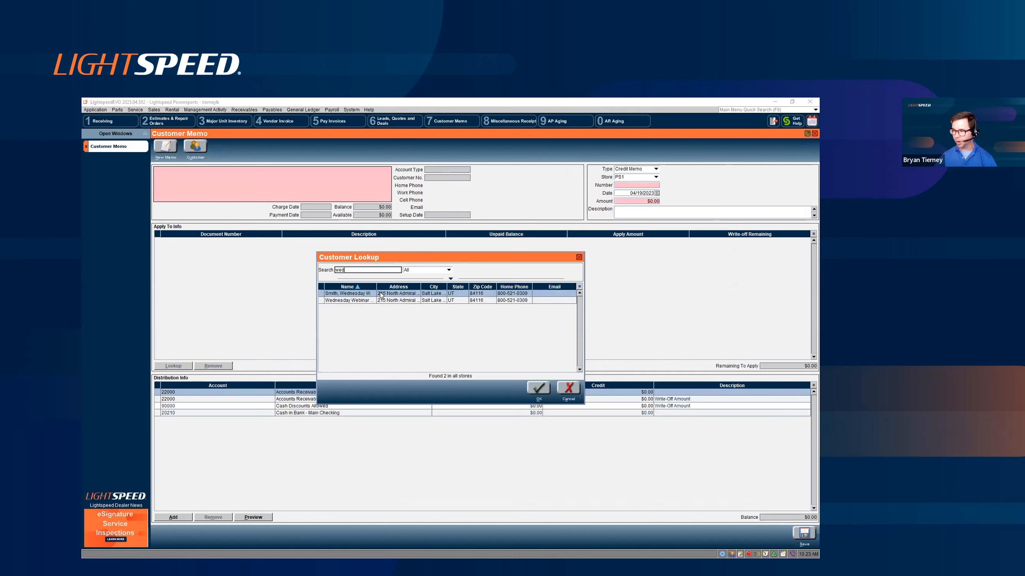
pyautogui.moveTo(377, 286); pyautogui.dragTo(417, 287)
pyautogui.doubleClick(406, 301)
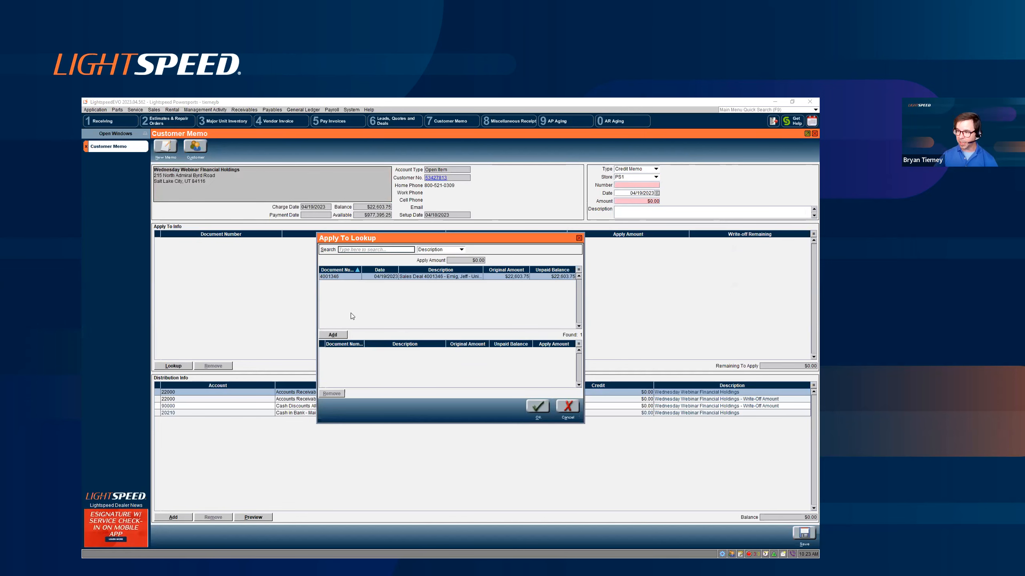
# - Add the customer's open sales deal as the document the memo applies to and paste the deal's description into the memo description
pyautogui.click(341, 335)
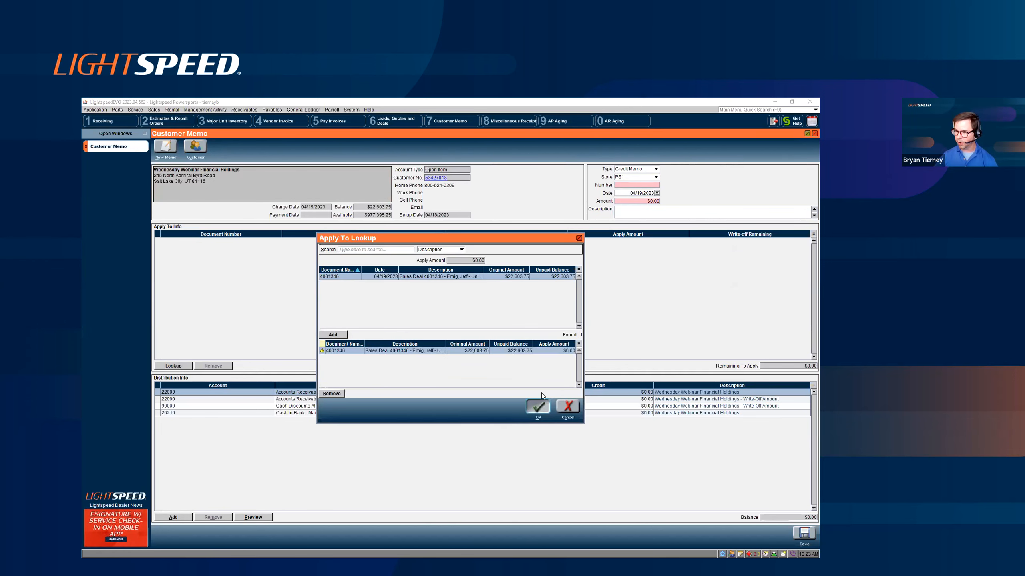
pyautogui.click(538, 405)
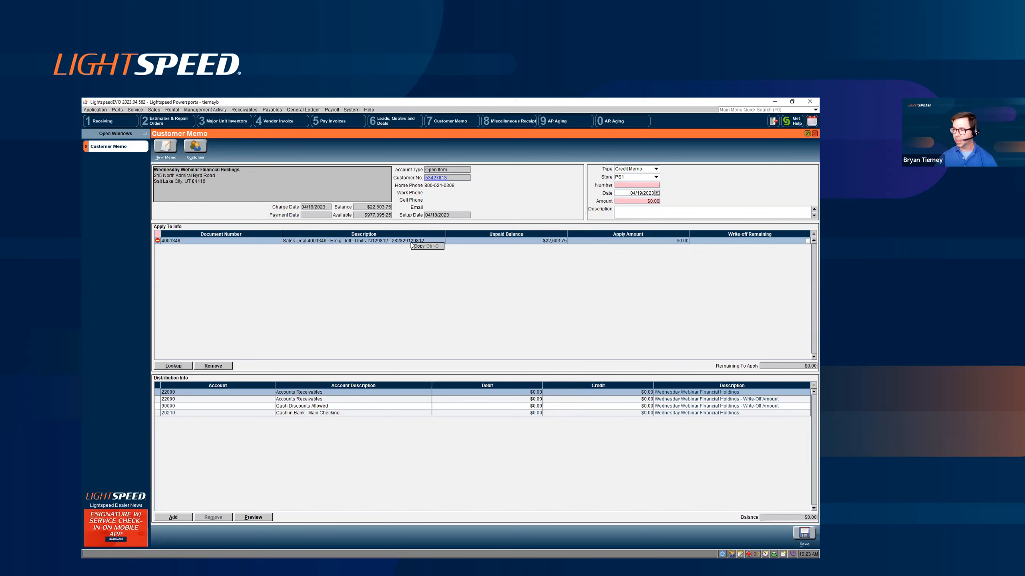
pyautogui.click(625, 210)
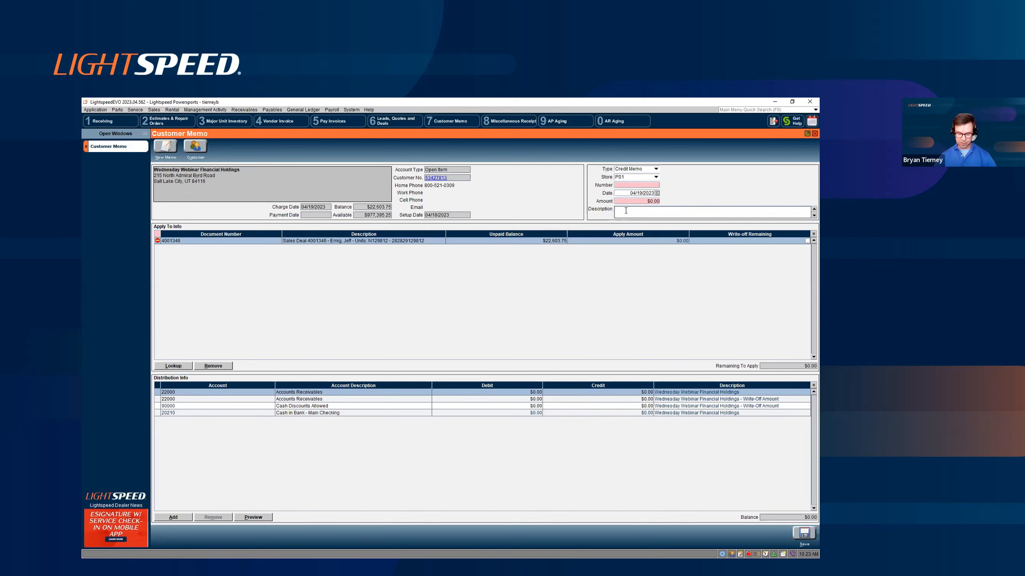
pyautogui.hotkey('ctrl', 'v')
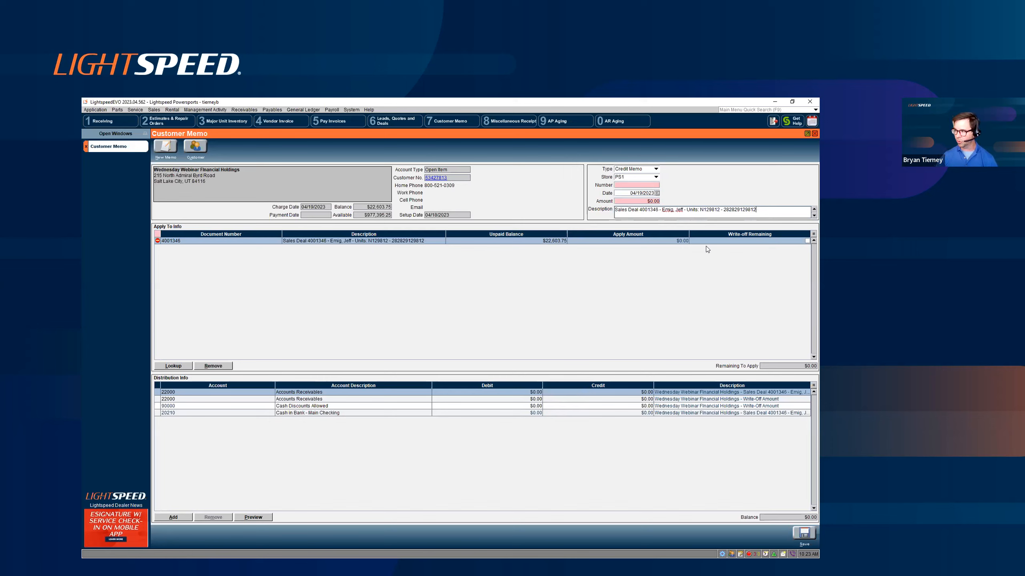
# - Set the credit memo's amount to $22,603.75 and its number to N129812
pyautogui.click(651, 201)
pyautogui.write('22')
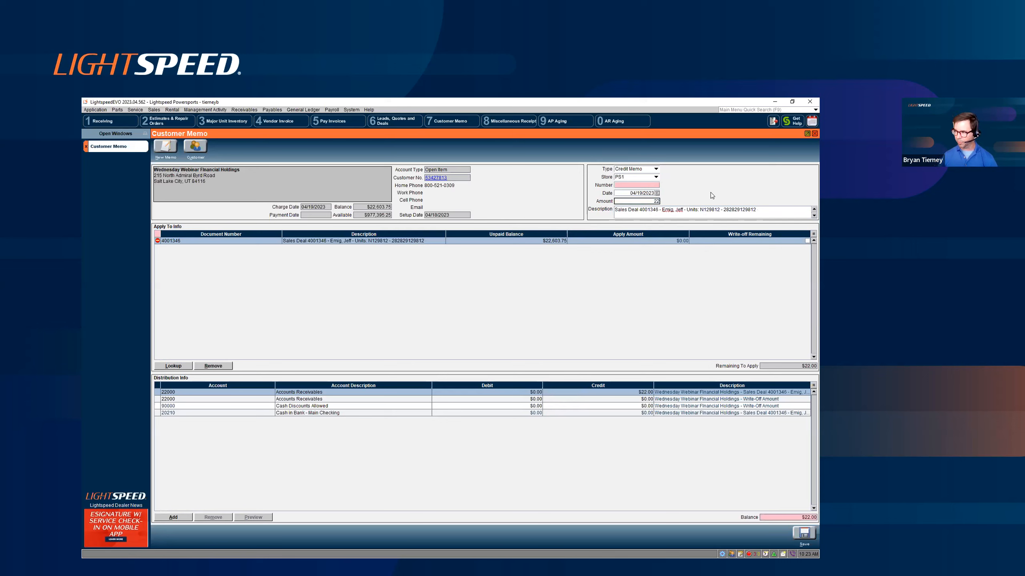
pyautogui.write(',603.75')
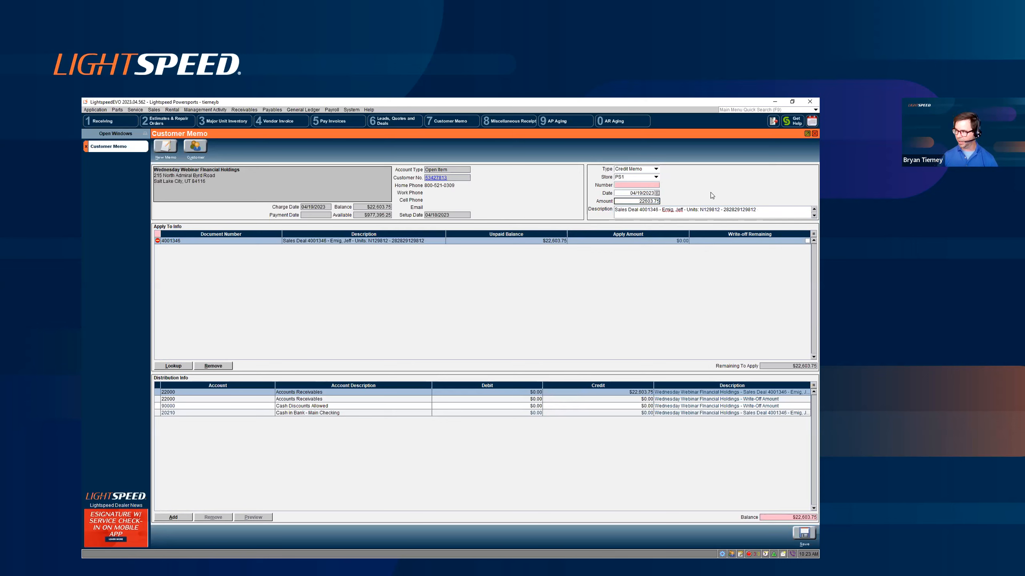
pyautogui.click(640, 186)
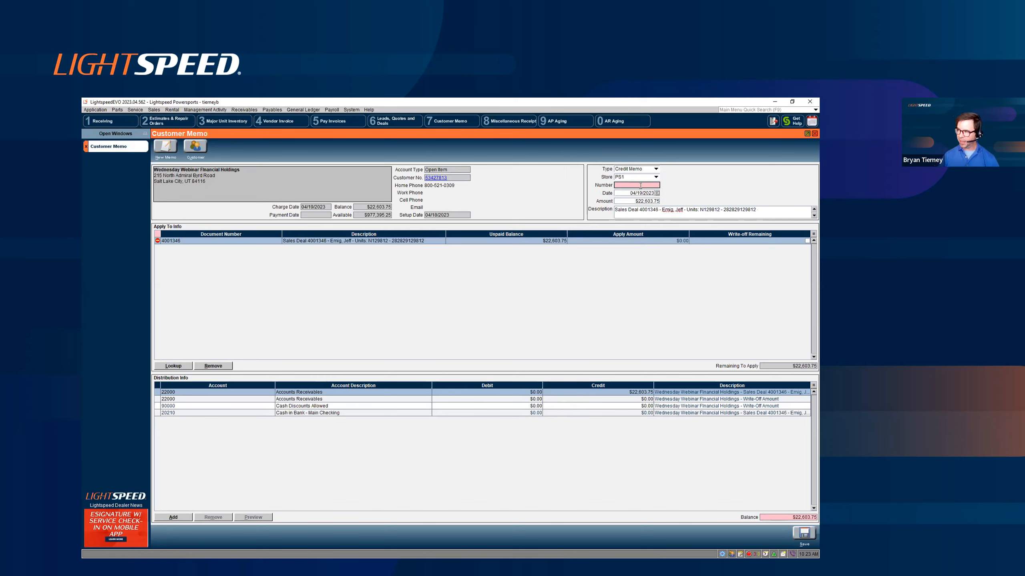
pyautogui.write('N129812')
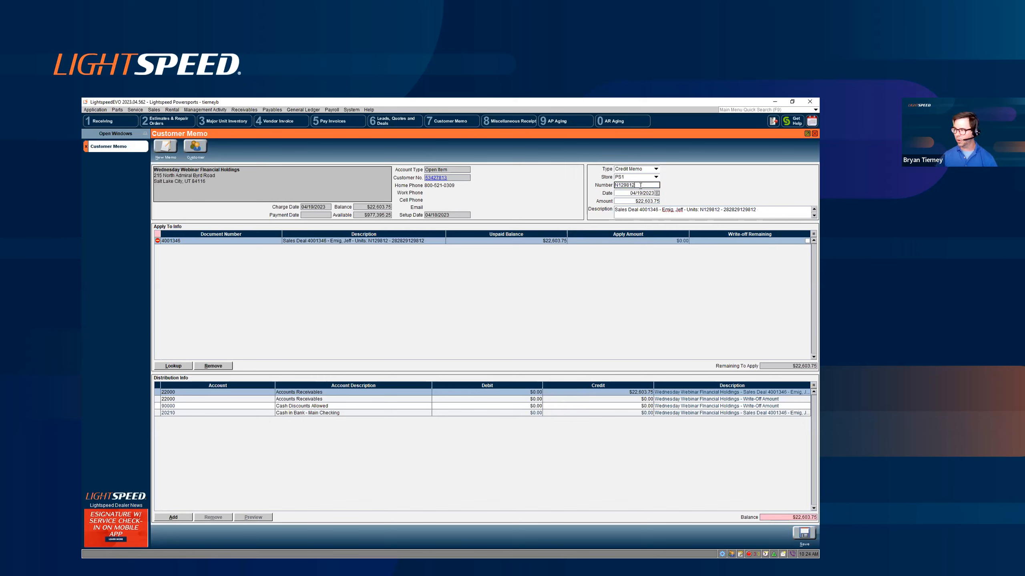
# - Debit Cash in Bank - Main Checking for 22603.75 and set the sales deal's apply amount to 22603.75
pyautogui.click(539, 413)
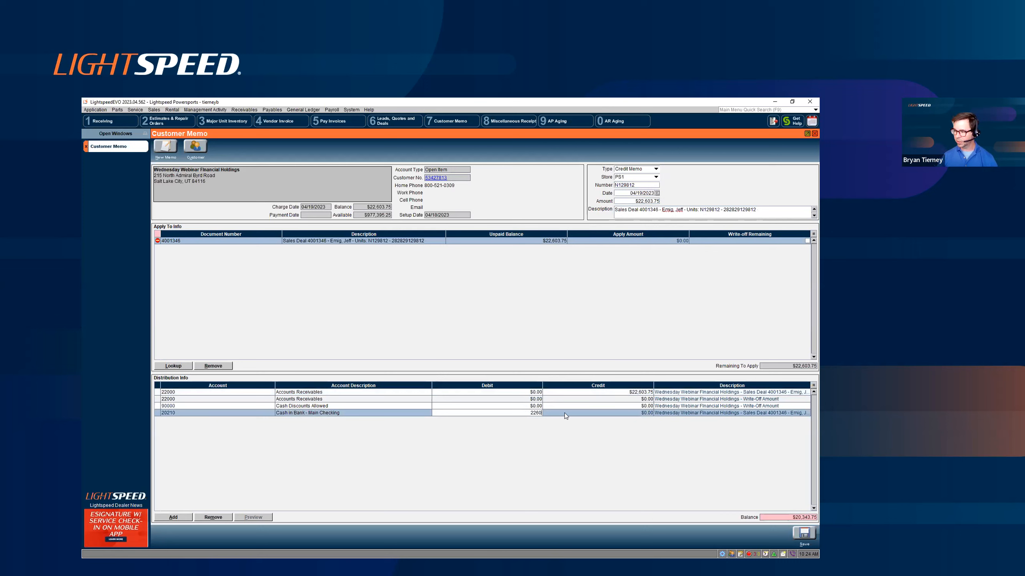
pyautogui.write('22603.75')
pyautogui.click(662, 241)
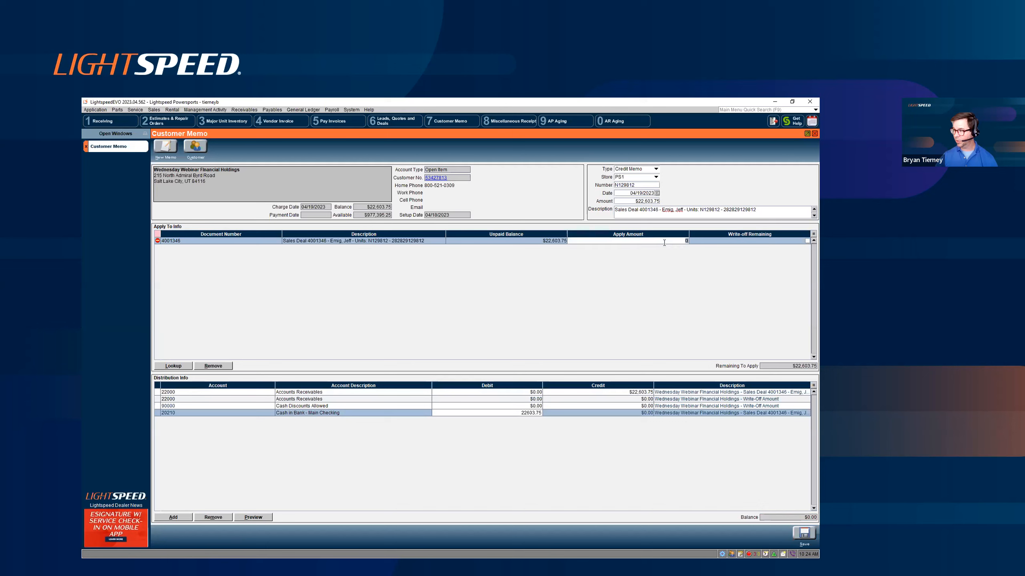
pyautogui.write('22603.75')
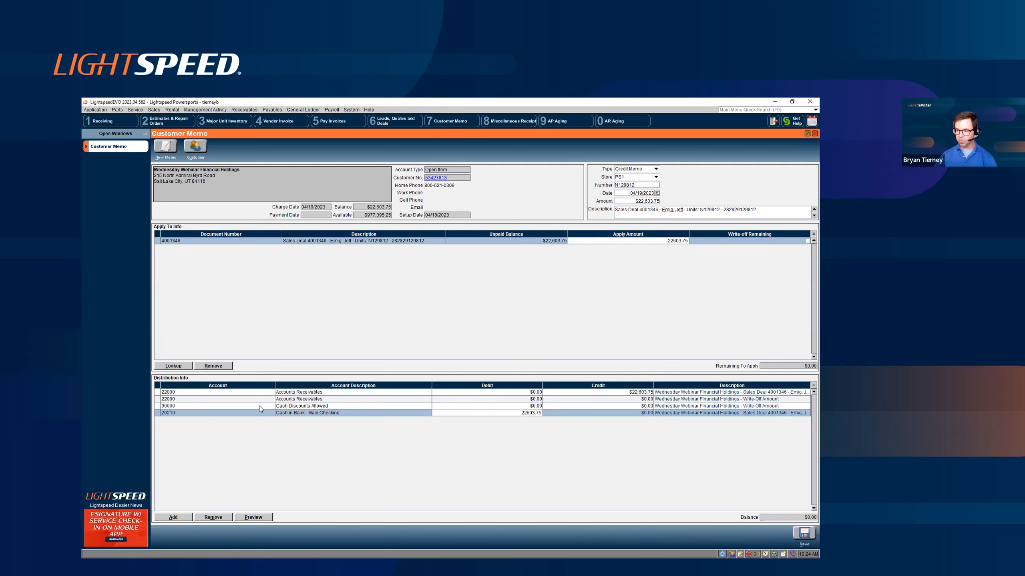
# - Save the credit memo and close the customer memo window
pyautogui.click(803, 534)
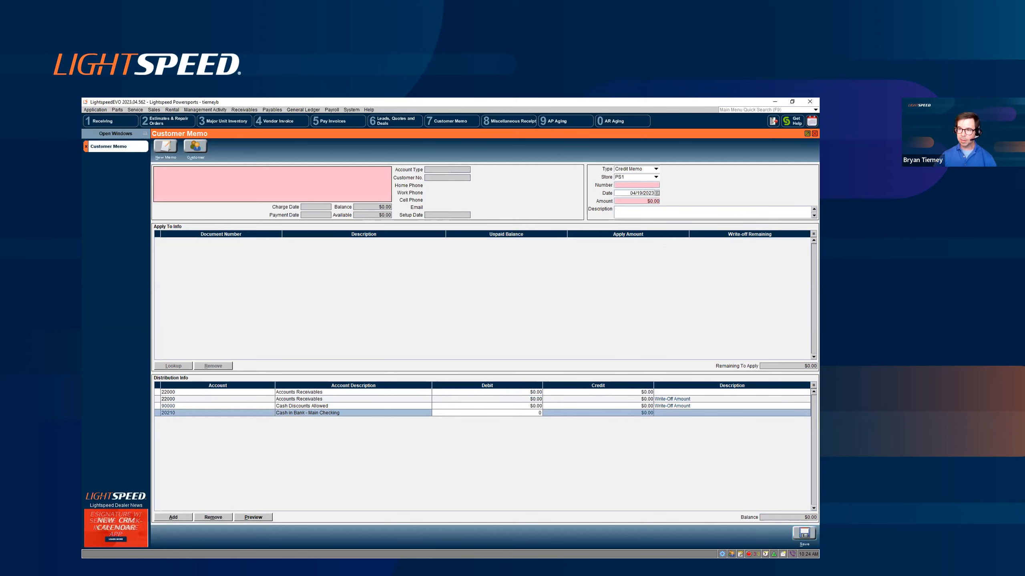
pyautogui.click(86, 146)
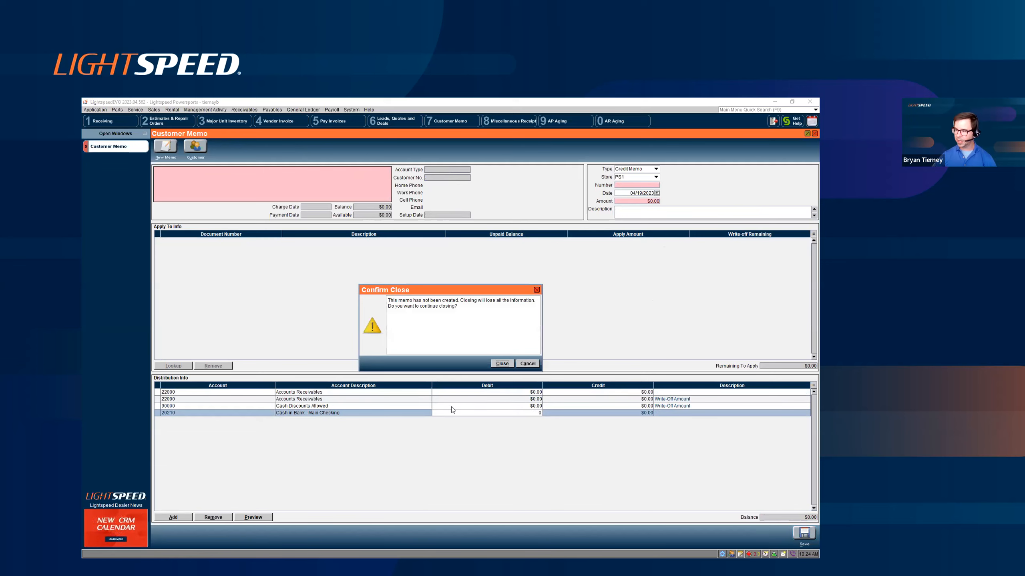
pyautogui.press('Return')
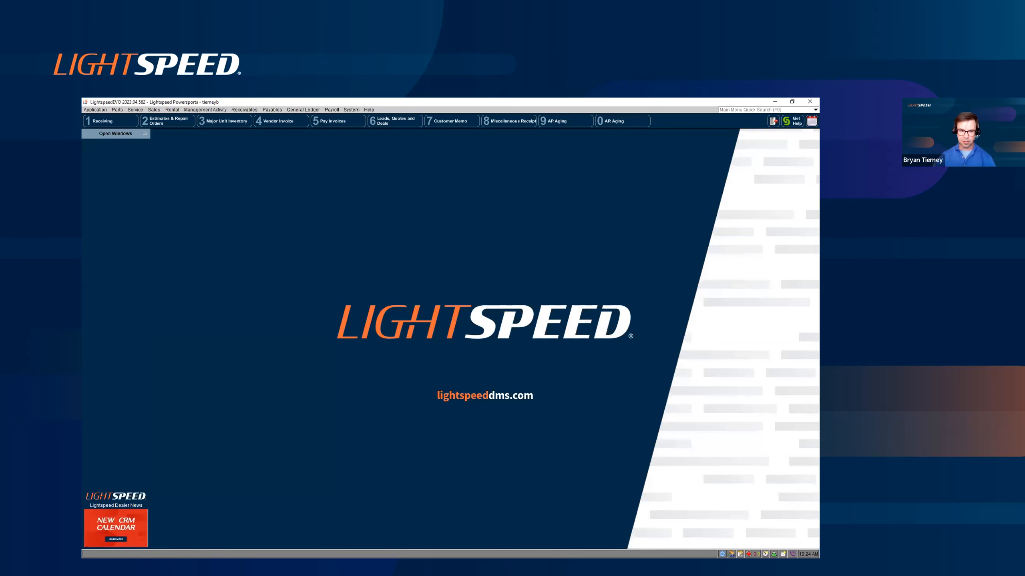
# - Switch to the Marine store session, mark the $500.00 Storage recurring charge, review its contract details and close the record
pyautogui.hotkey('alt', 'Tab')
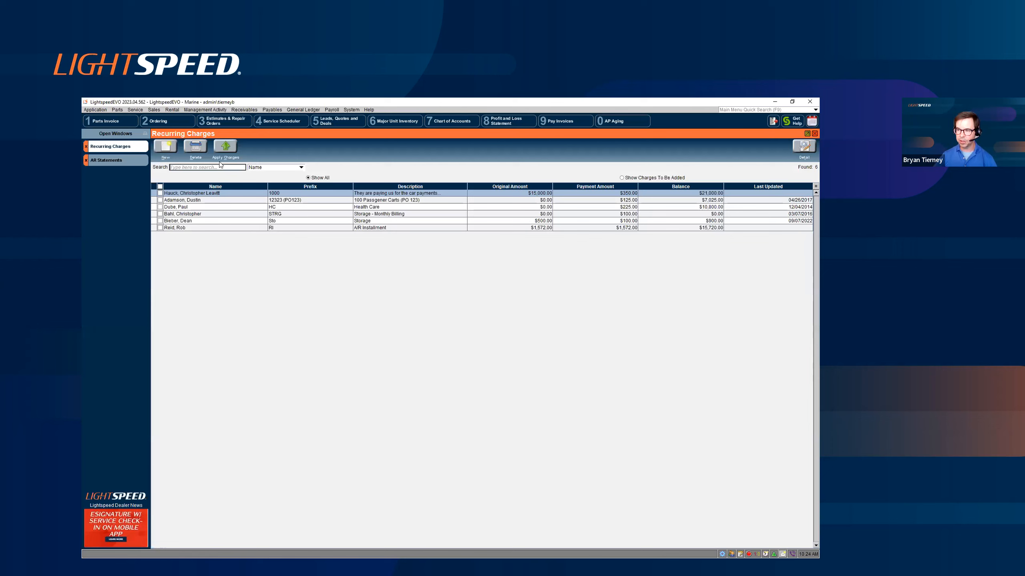
pyautogui.click(375, 222)
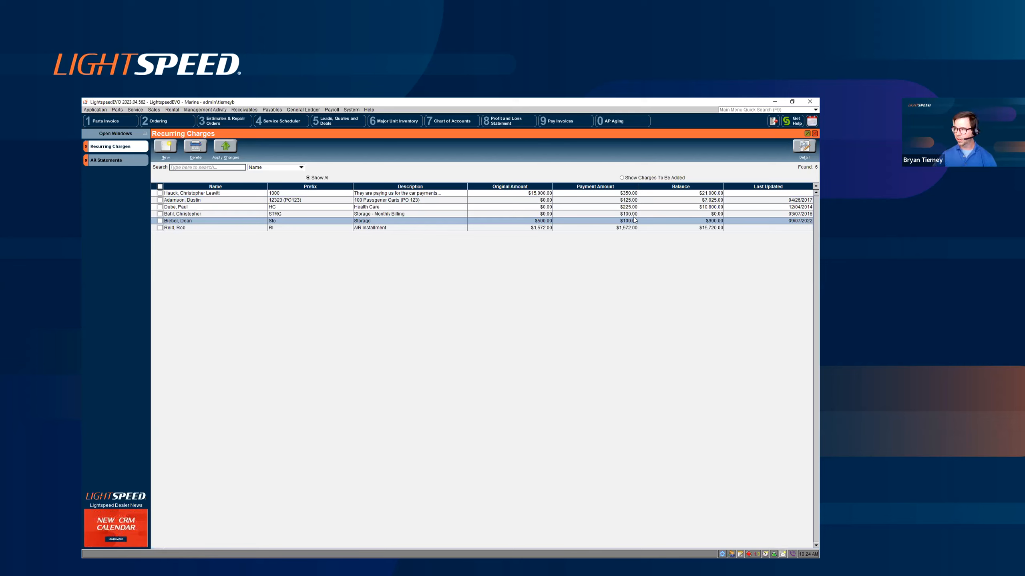
pyautogui.click(160, 221)
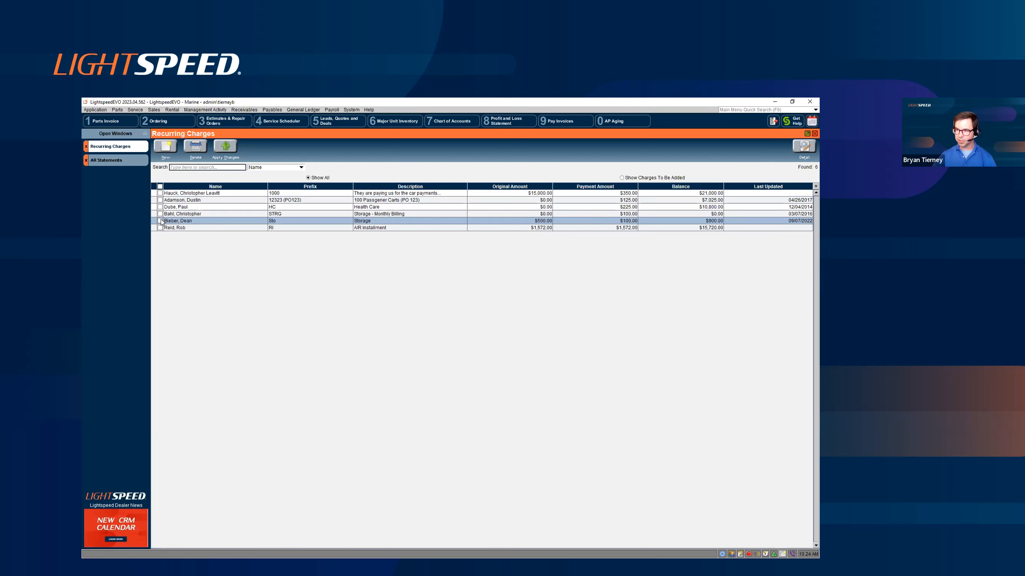
pyautogui.doubleClick(304, 223)
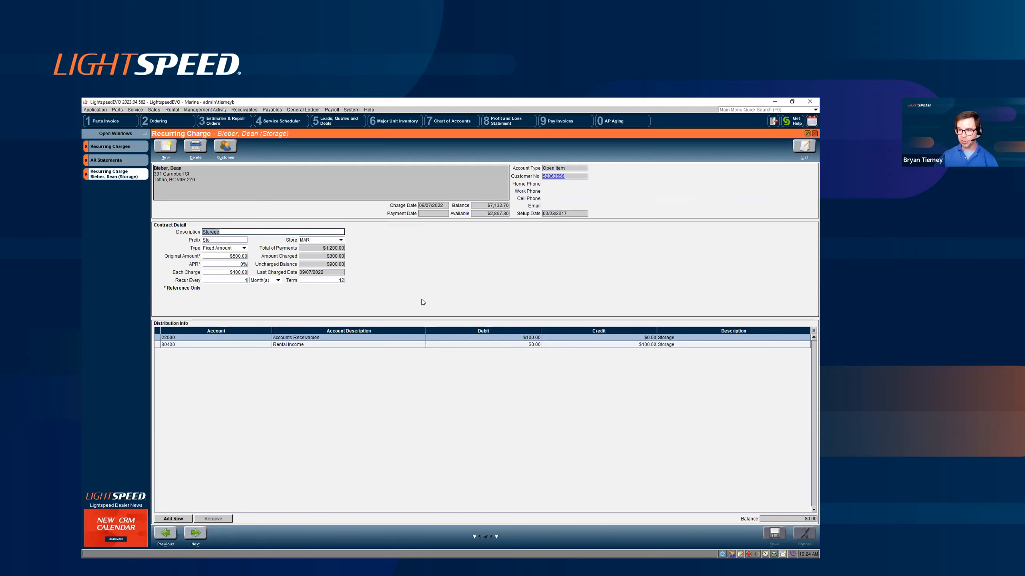
pyautogui.click(243, 273)
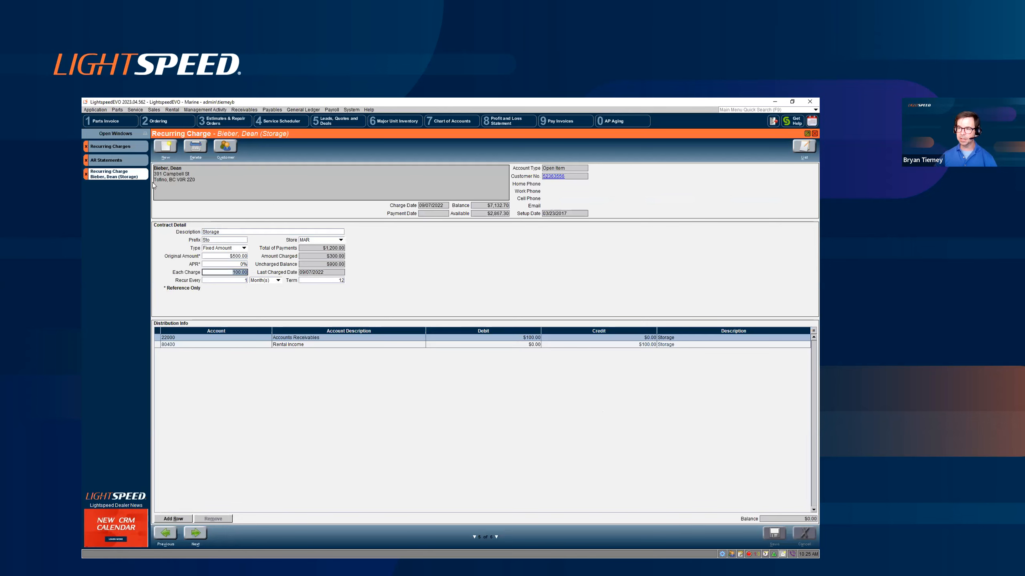
pyautogui.click(86, 174)
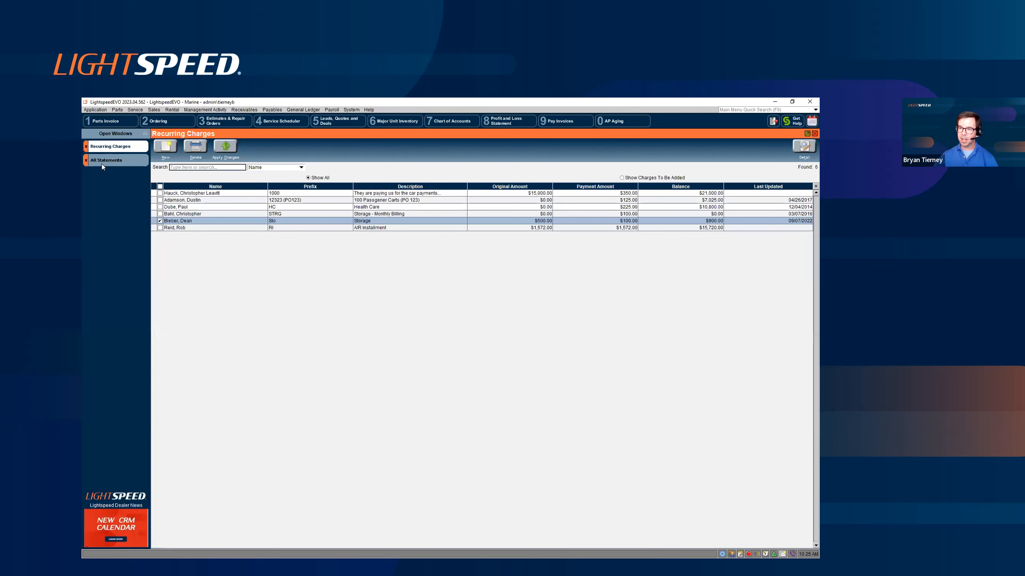
# - Generate the AR statements for all customers, preview the highlighted customer's statement and close the preview
pyautogui.click(103, 162)
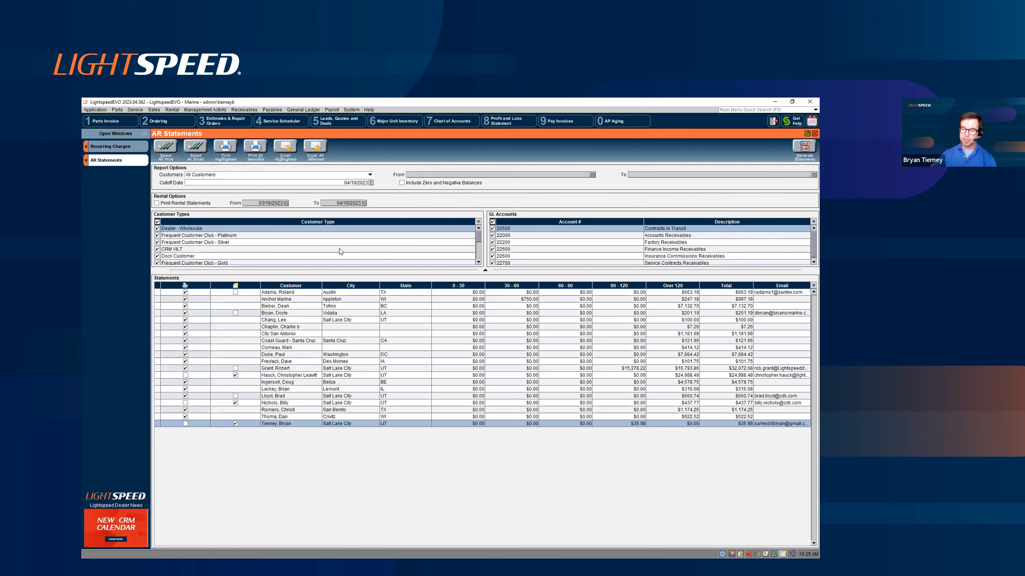
pyautogui.click(804, 147)
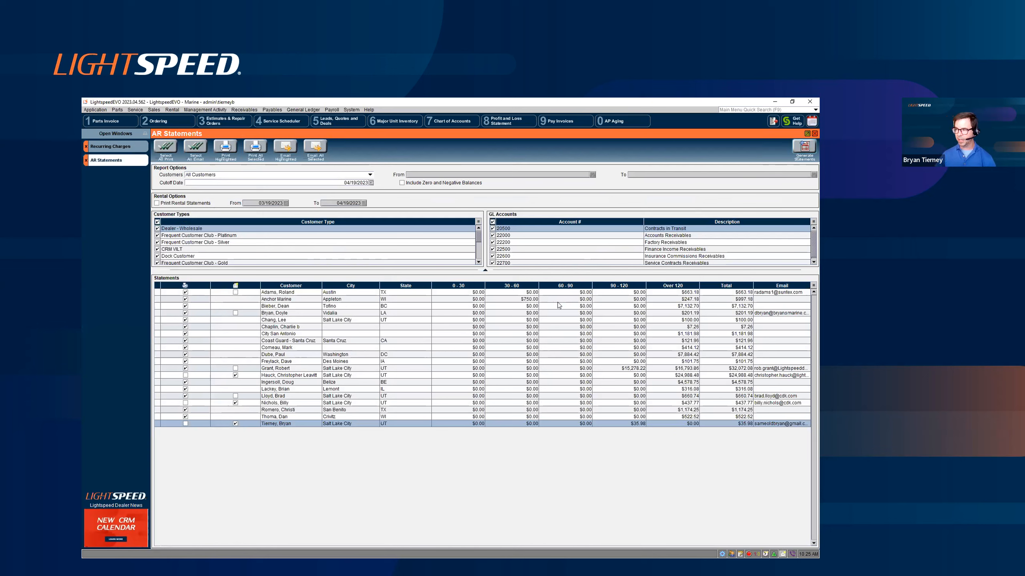
pyautogui.click(225, 147)
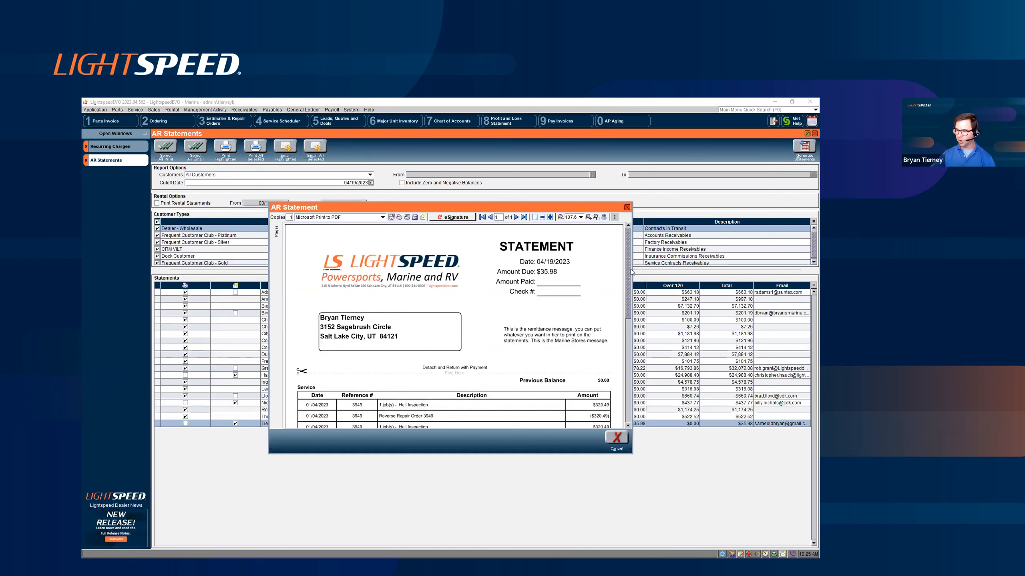
pyautogui.scroll(-3, 630, 274)
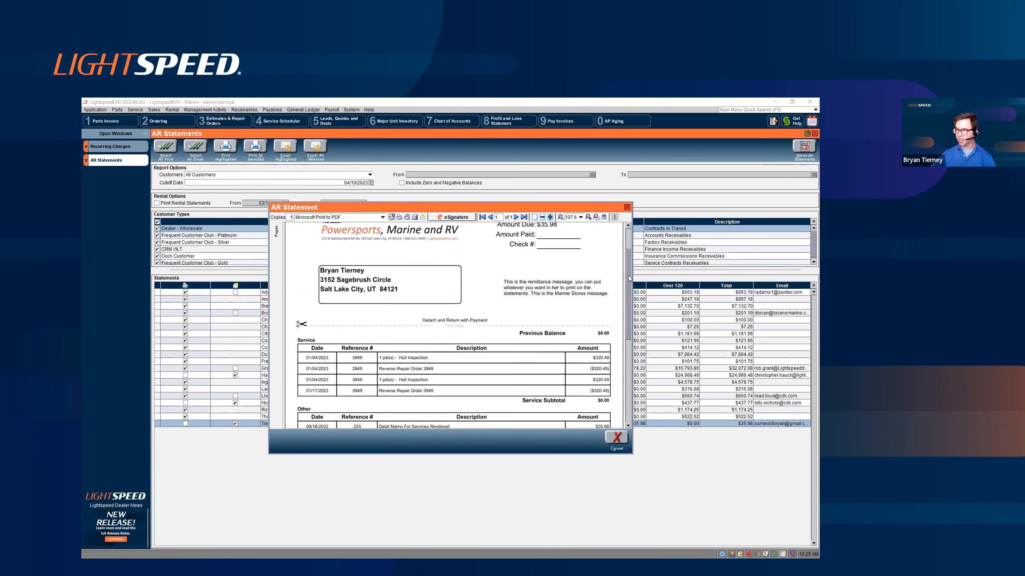
pyautogui.scroll(2, 572, 247)
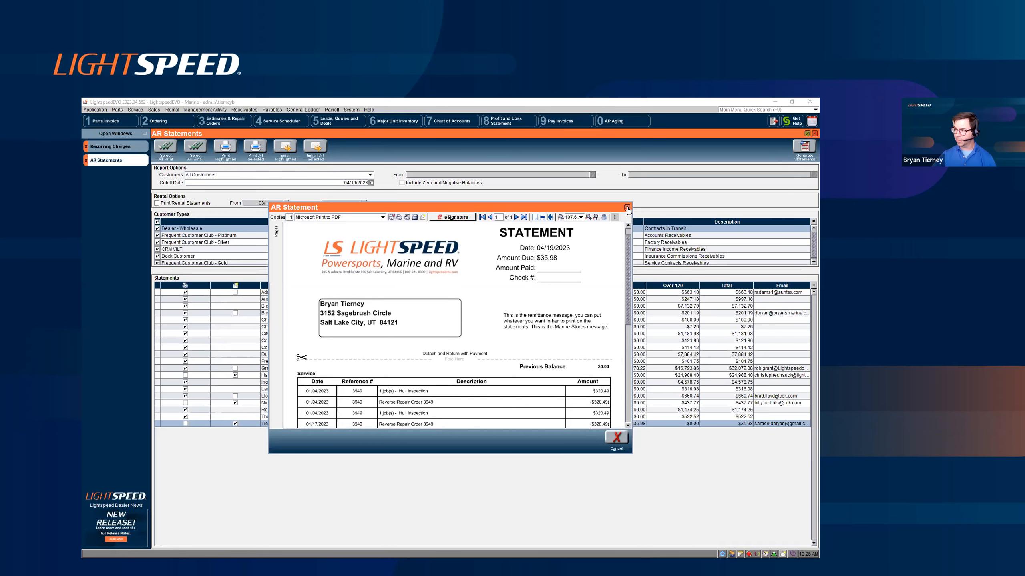
pyautogui.click(627, 208)
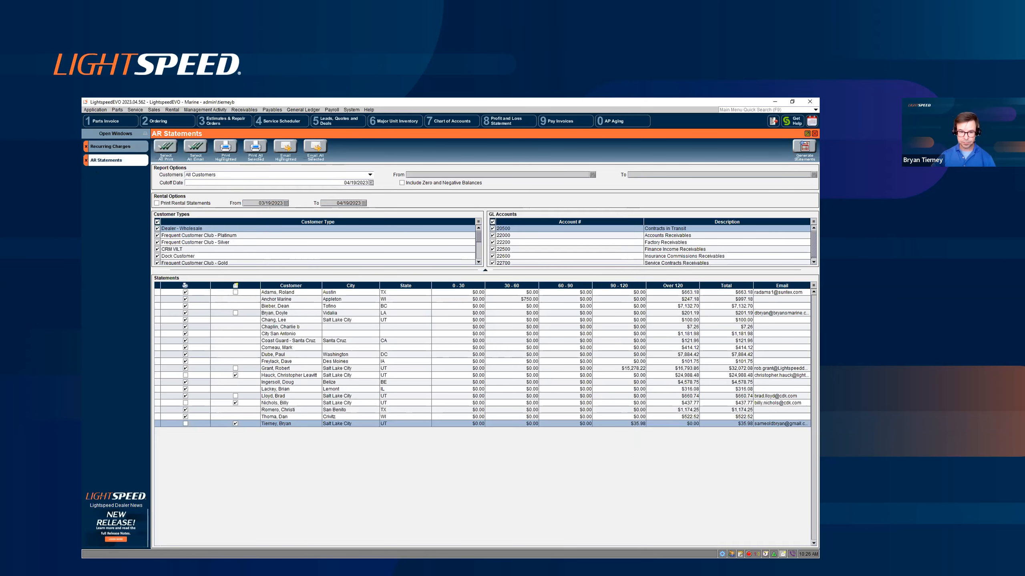
pyautogui.hotkey('alt', 'Tab')
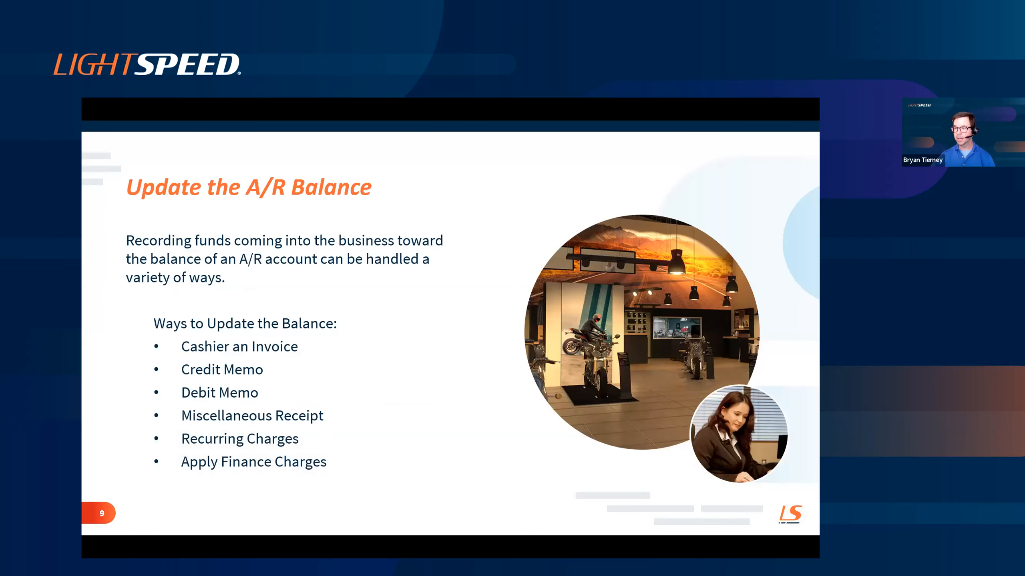
pyautogui.press('Right')
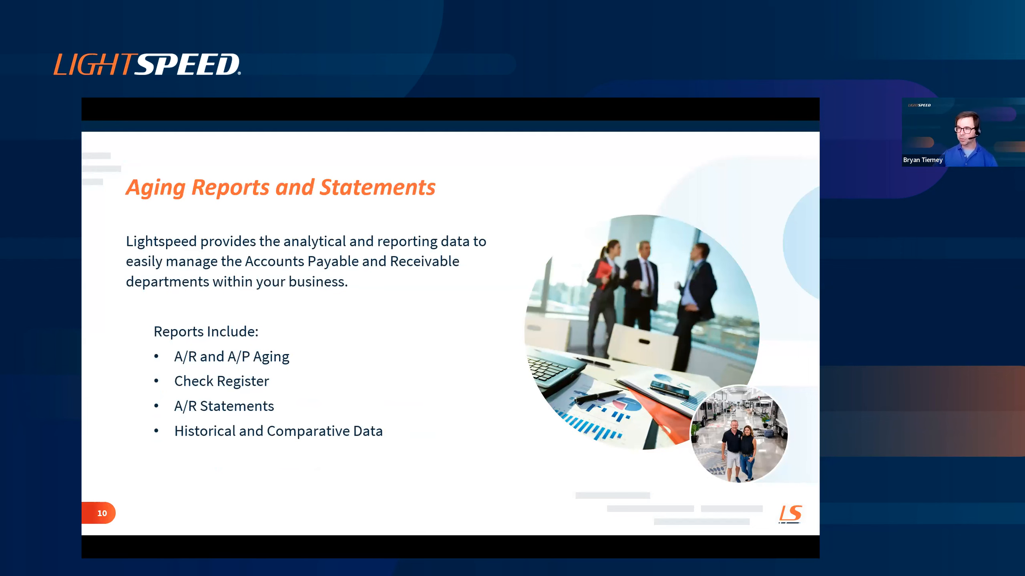
# - Switch to LightspeedEVO, run the AP Aging report in Detail format for all vendors, and review the unpaid invoices per vendor
pyautogui.hotkey('alt', 'Tab')
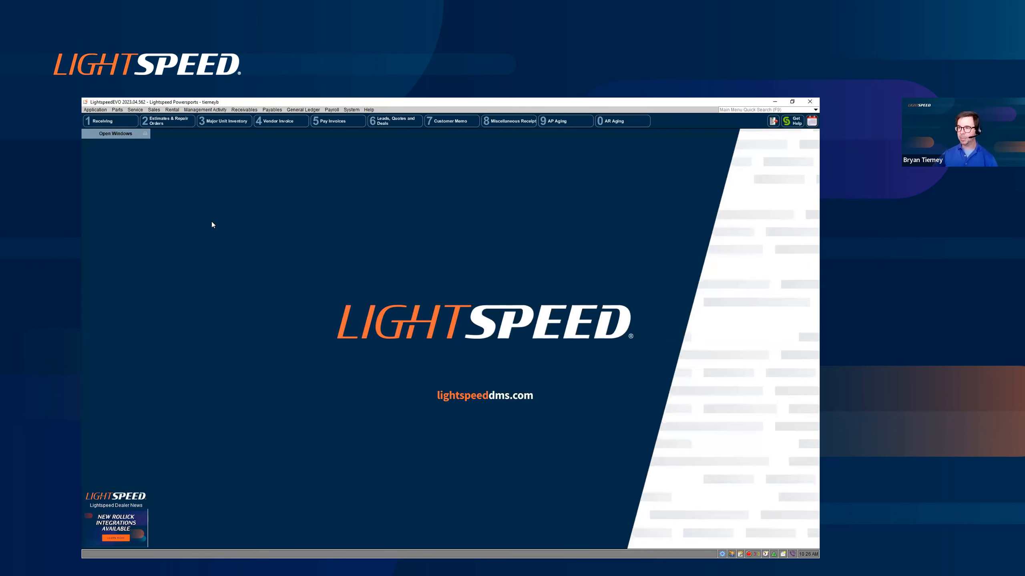
pyautogui.click(274, 109)
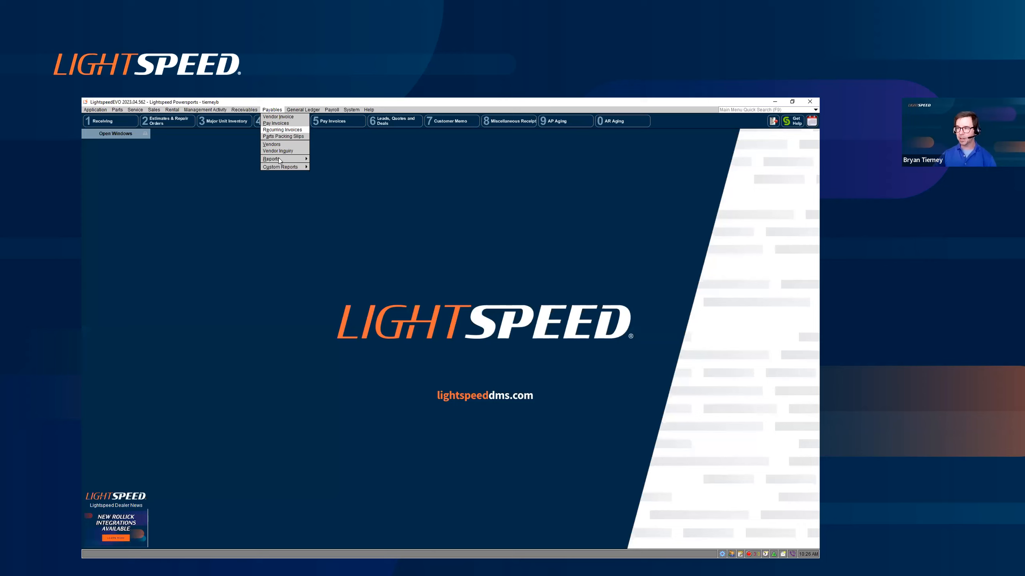
pyautogui.moveTo(279, 161)
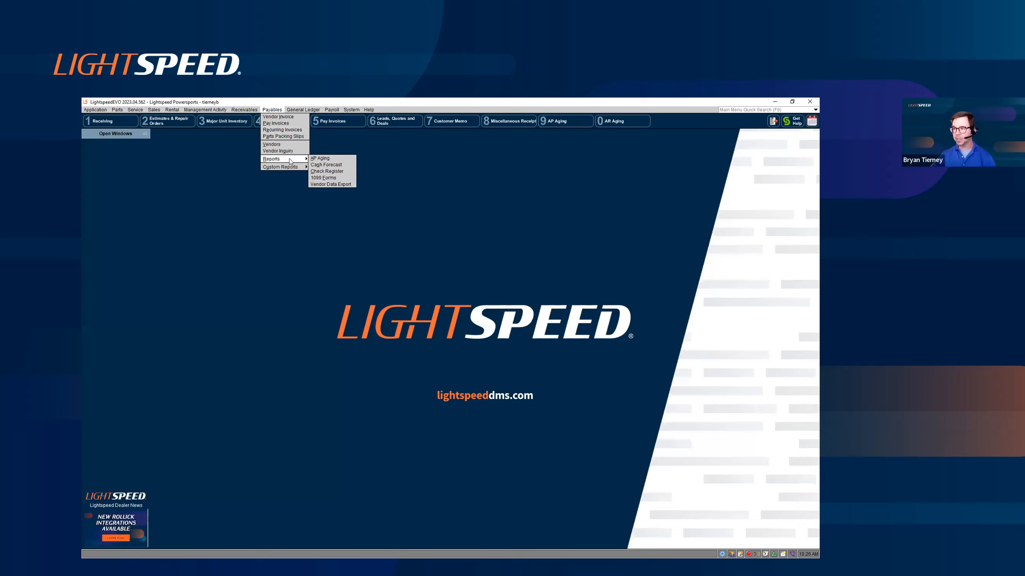
pyautogui.click(317, 158)
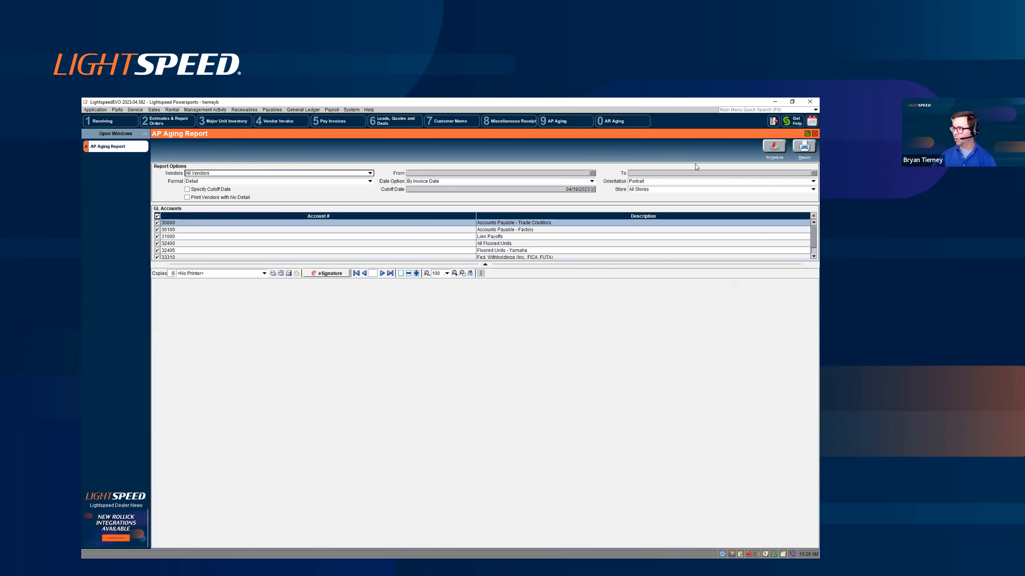
pyautogui.click(794, 147)
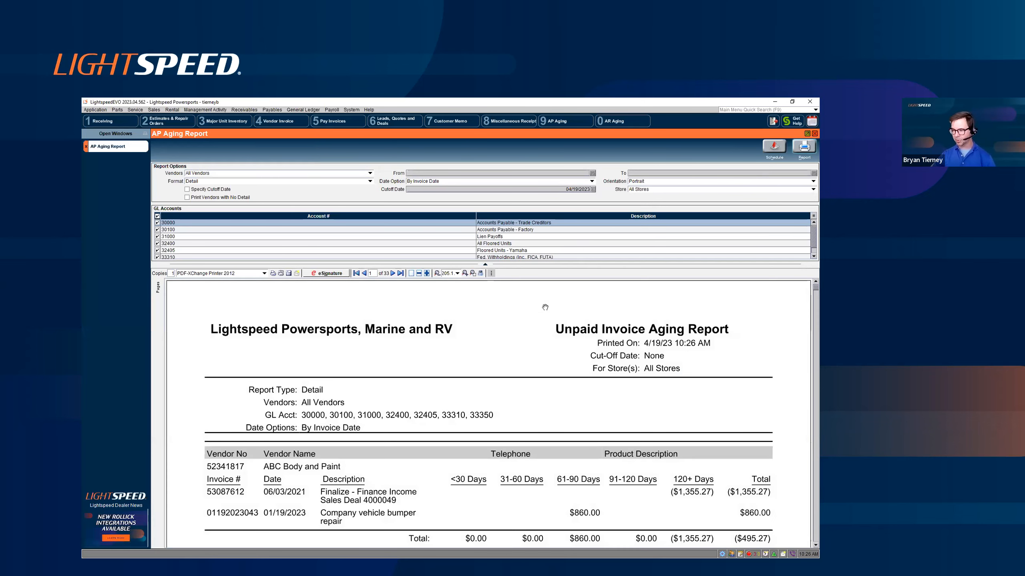
pyautogui.scroll(-3, 545, 307)
pyautogui.scroll(-3, 544, 307)
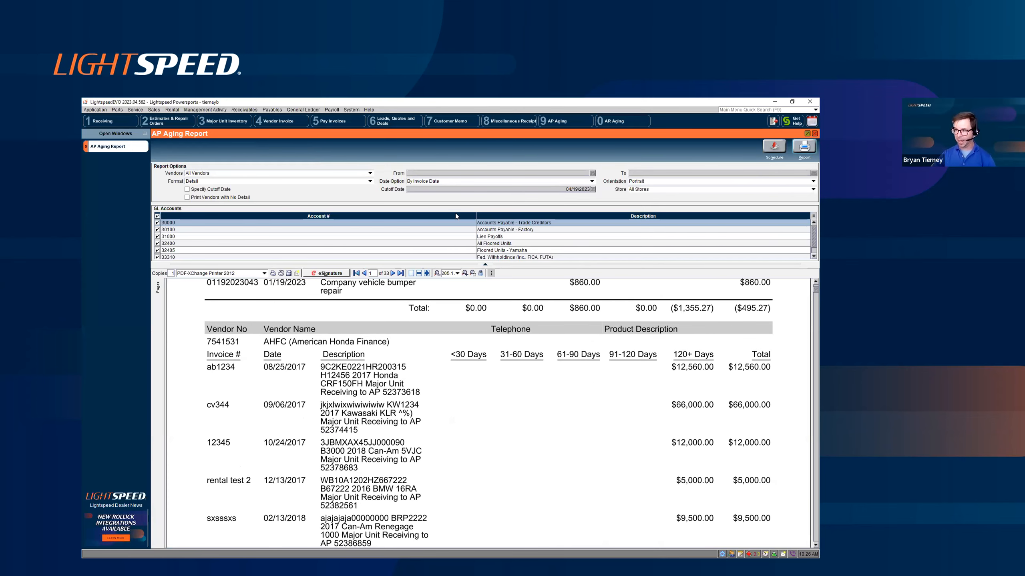
# - Change the AP Aging report's format to Summary, run it again and review the aging balances per vendor
pyautogui.click(370, 182)
pyautogui.press('Return')
pyautogui.click(804, 147)
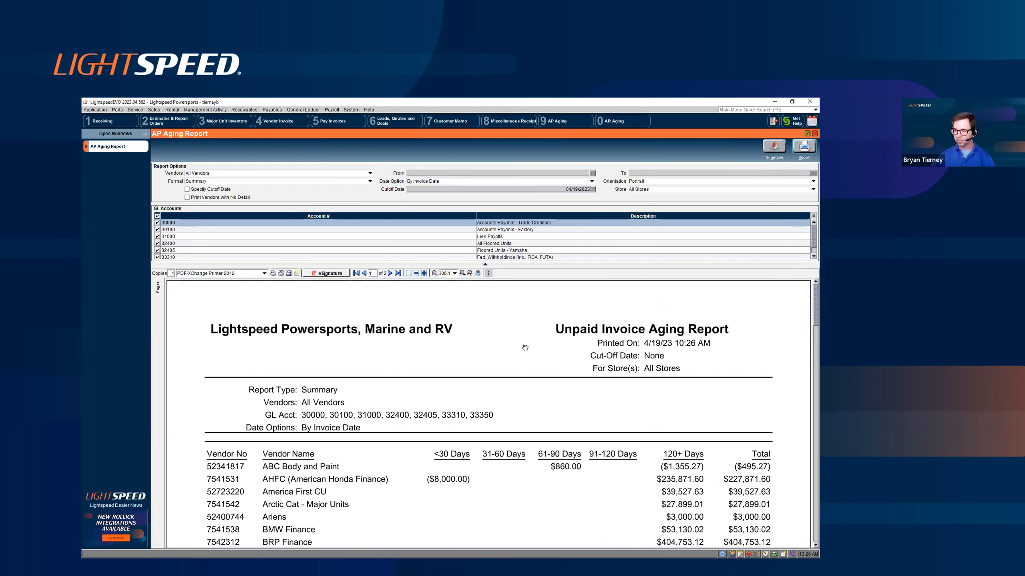
pyautogui.scroll(-3, 522, 348)
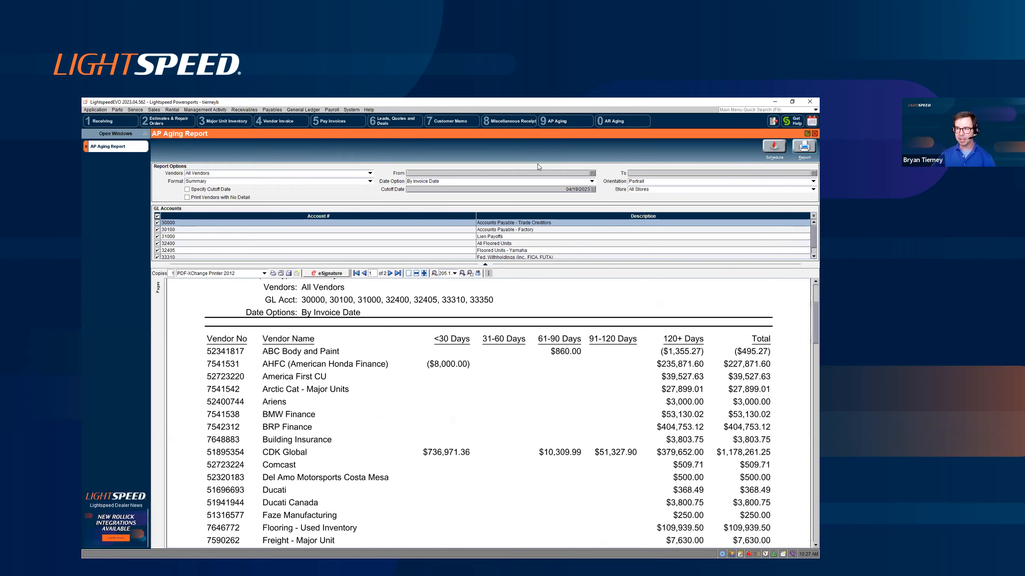
# - Open the AR Aging report, set its format to Summary, run it for all customers and review the aging balances
pyautogui.click(247, 108)
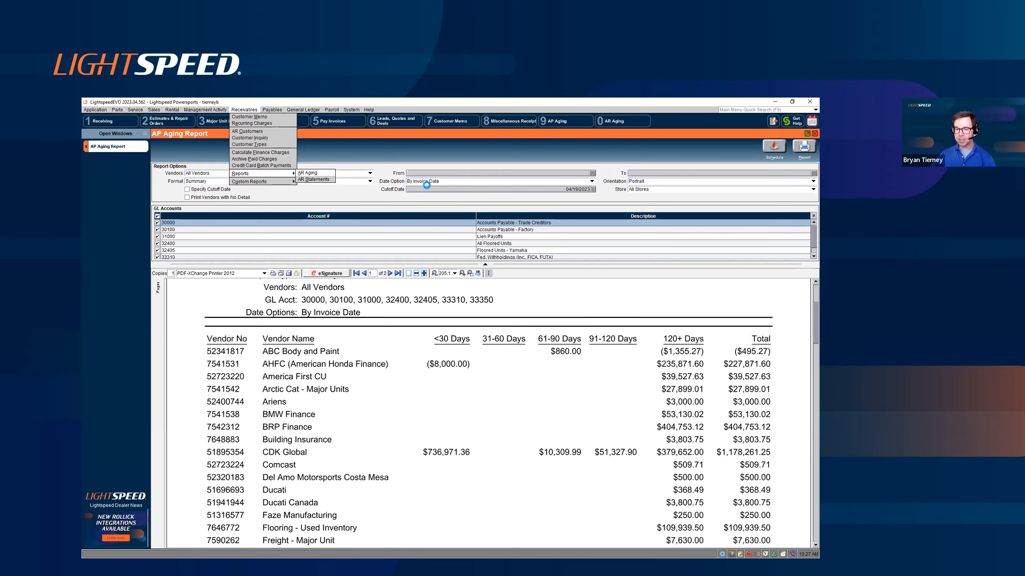
pyautogui.press('Return')
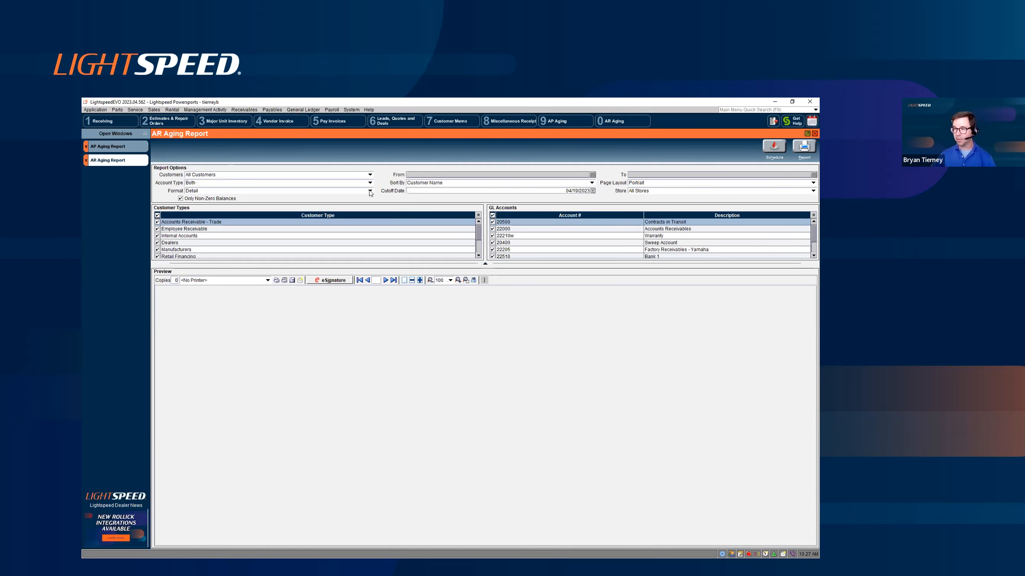
pyautogui.click(370, 191)
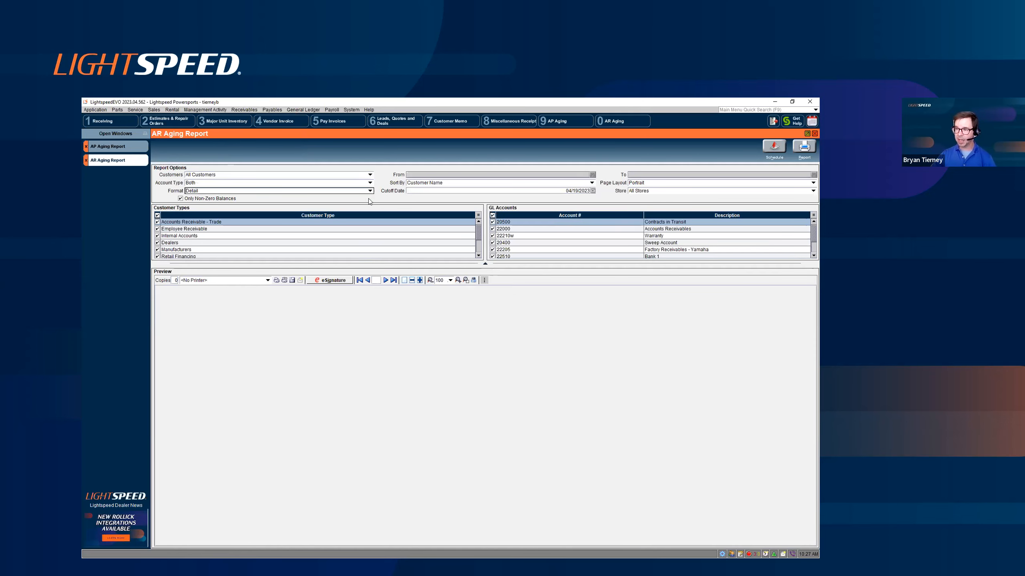
pyautogui.click(369, 205)
pyautogui.click(798, 144)
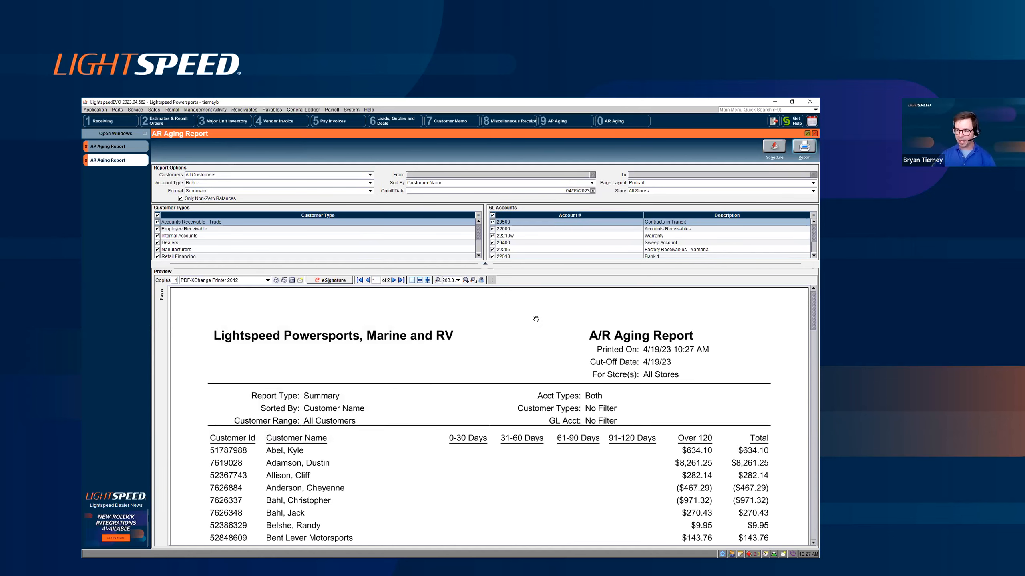
pyautogui.scroll(-3, 536, 319)
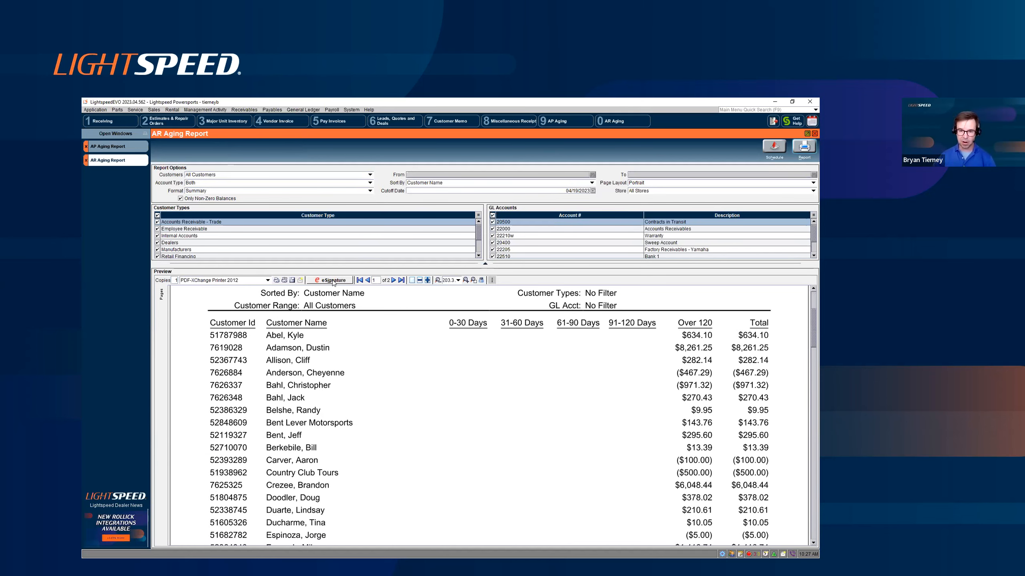